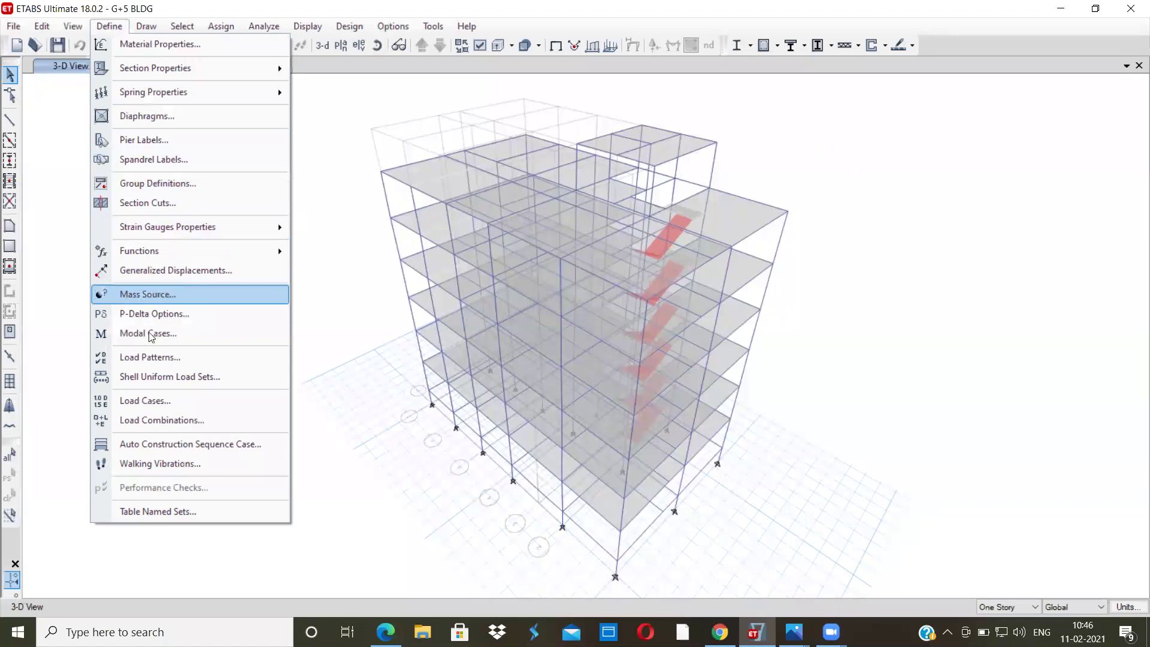
Generate the default design load combinations for Concrete Frame Design and look through the generated list.
left_click(156, 421)
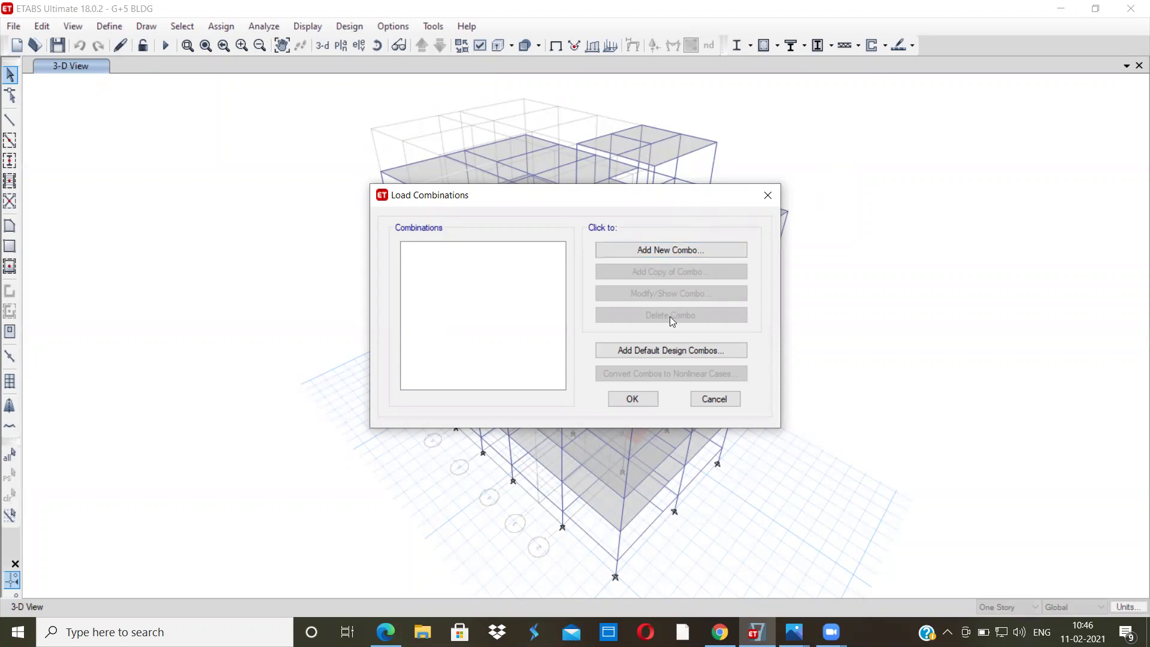
left_click(667, 349)
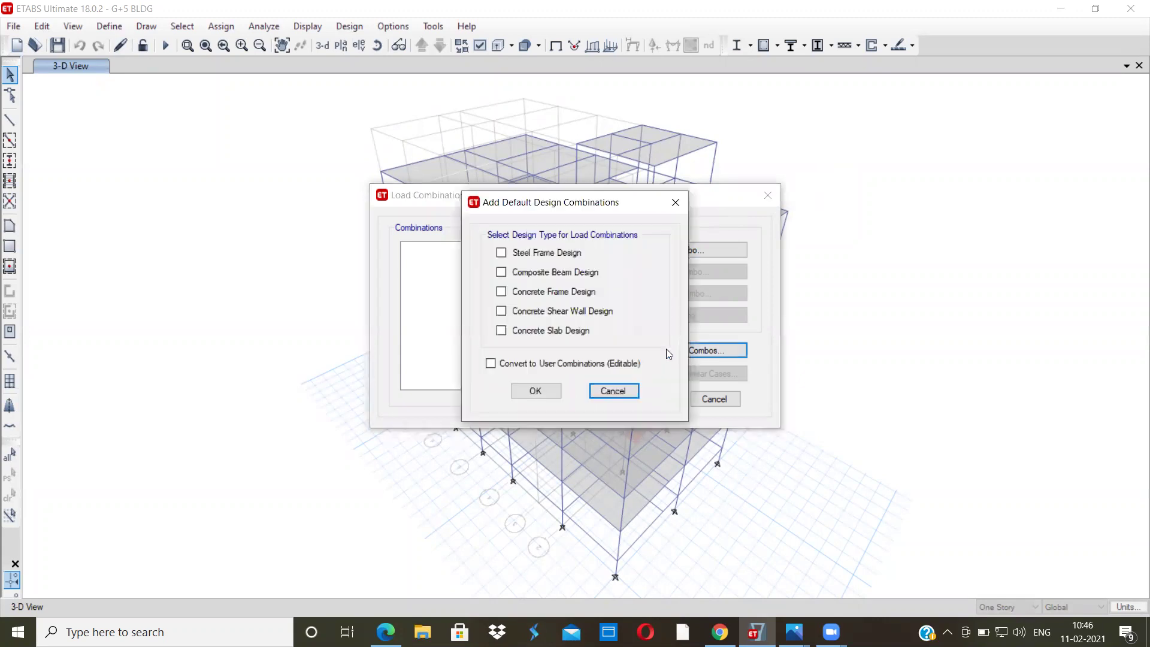
left_click(539, 293)
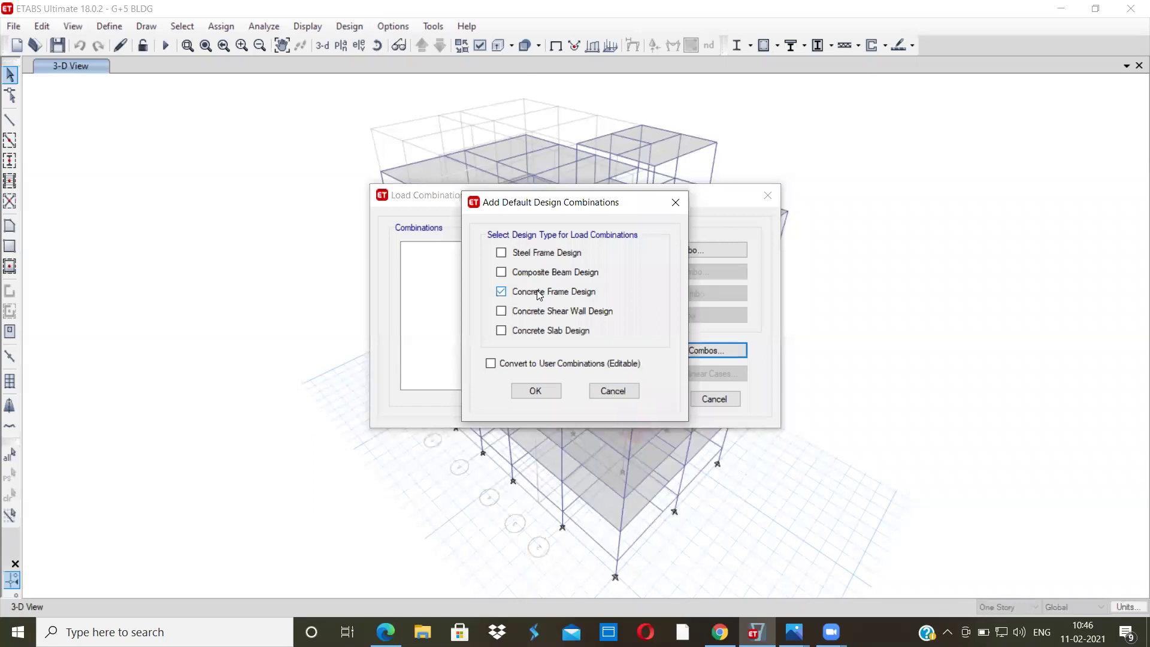
left_click(547, 391)
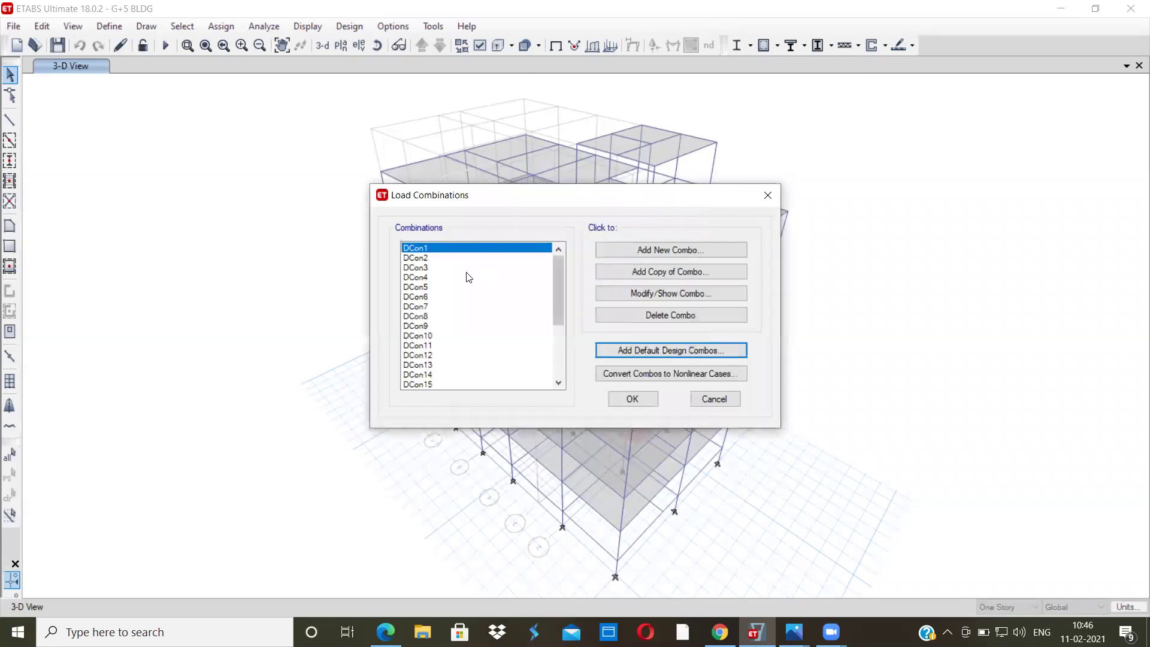
scroll(480, 288, "down", 4)
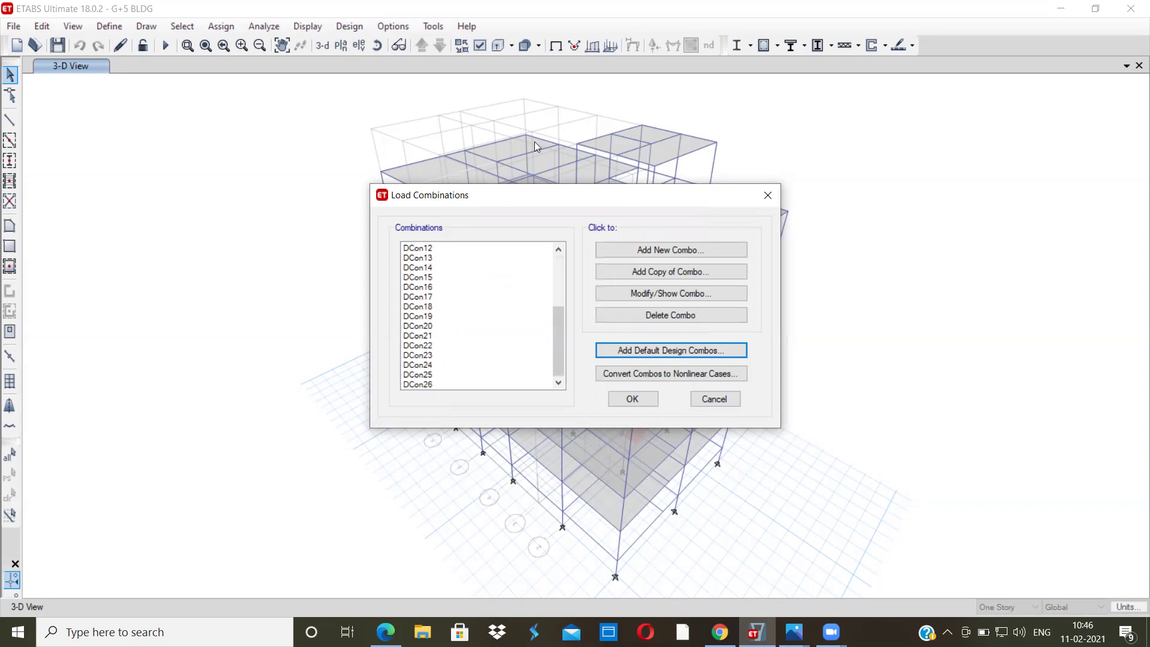
Switch to Photos and examine the unfactored and factored load combination reference images at full window size.
mouse_move(794, 632)
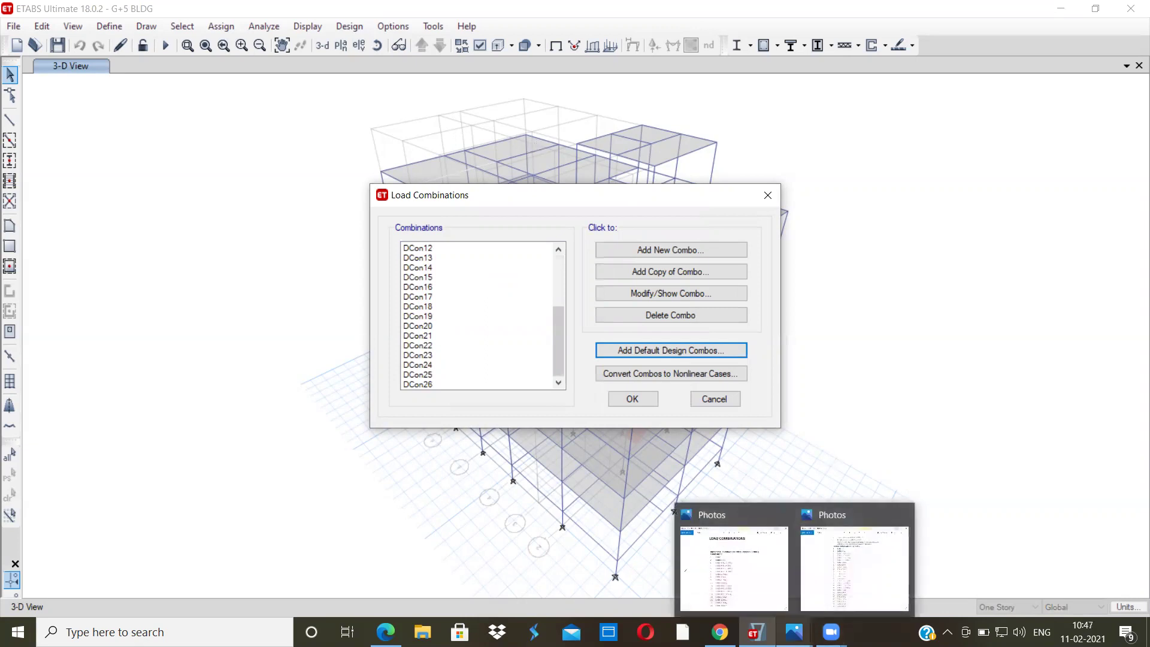
left_click(765, 576)
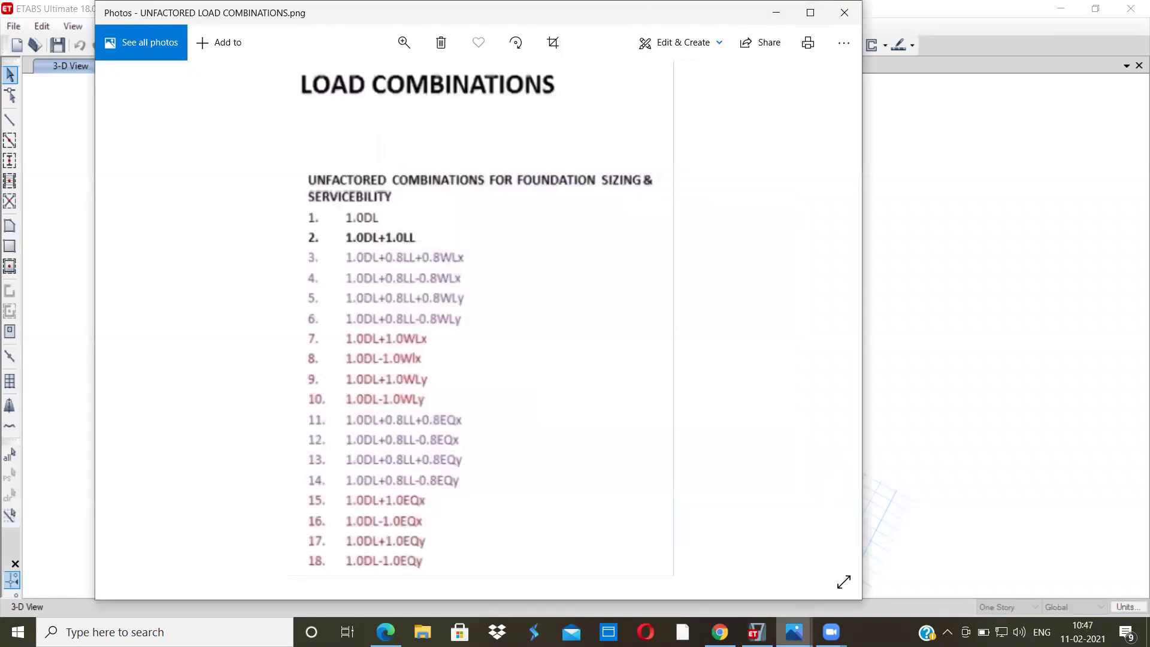
mouse_move(795, 632)
left_click(826, 533)
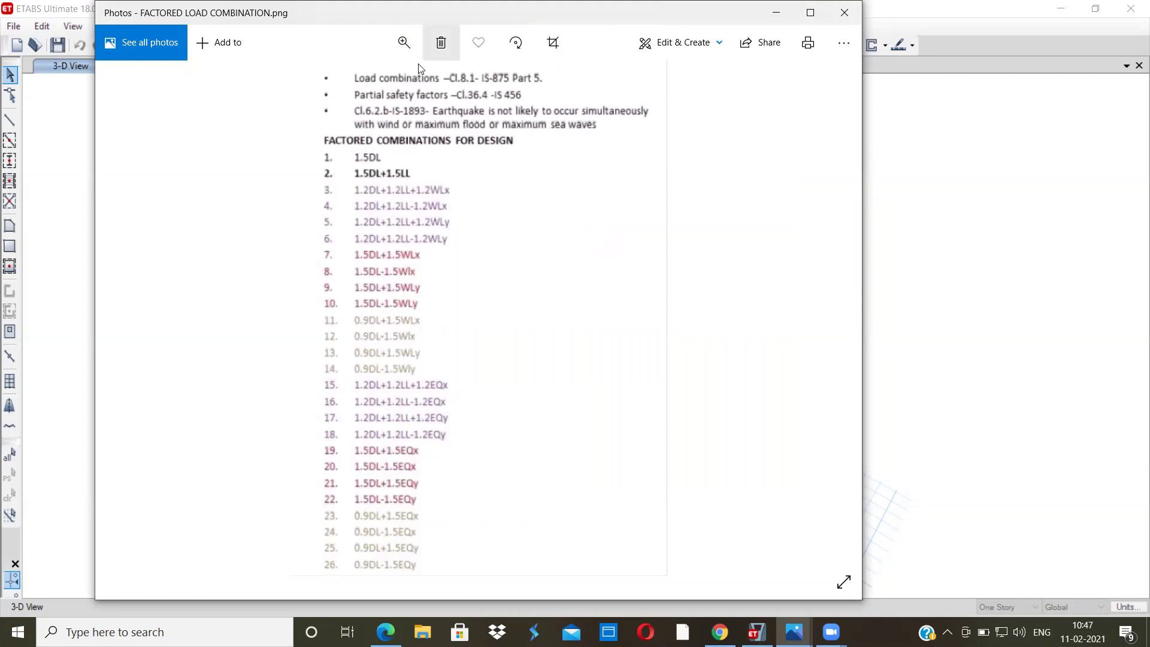
left_click(812, 12)
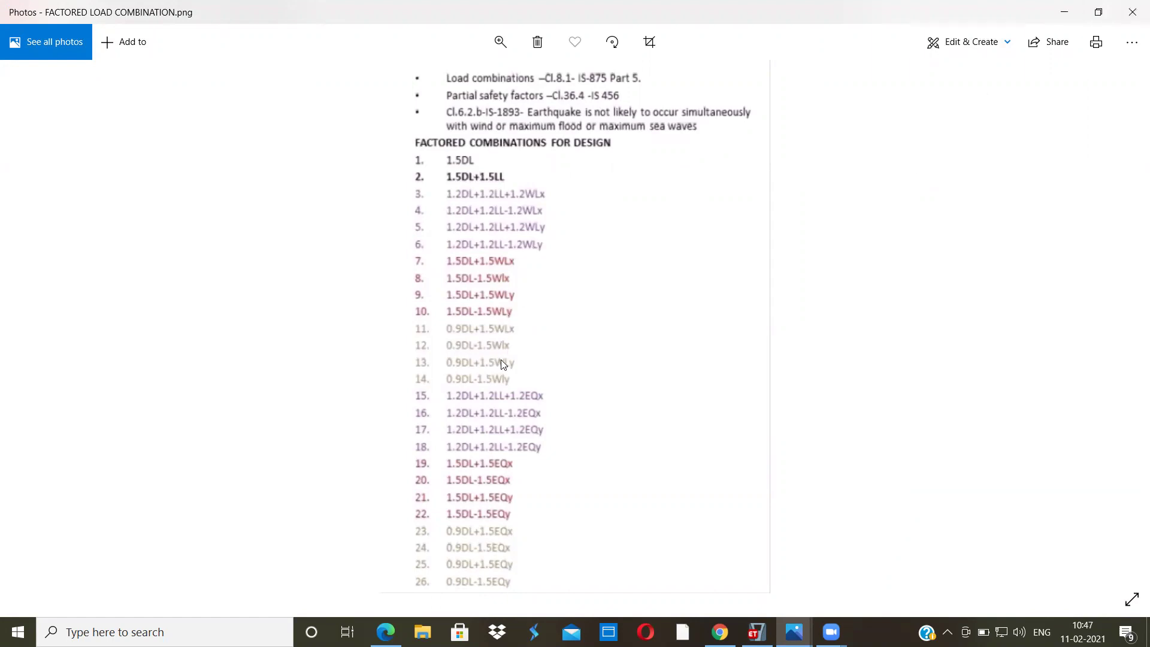
left_click(1062, 13)
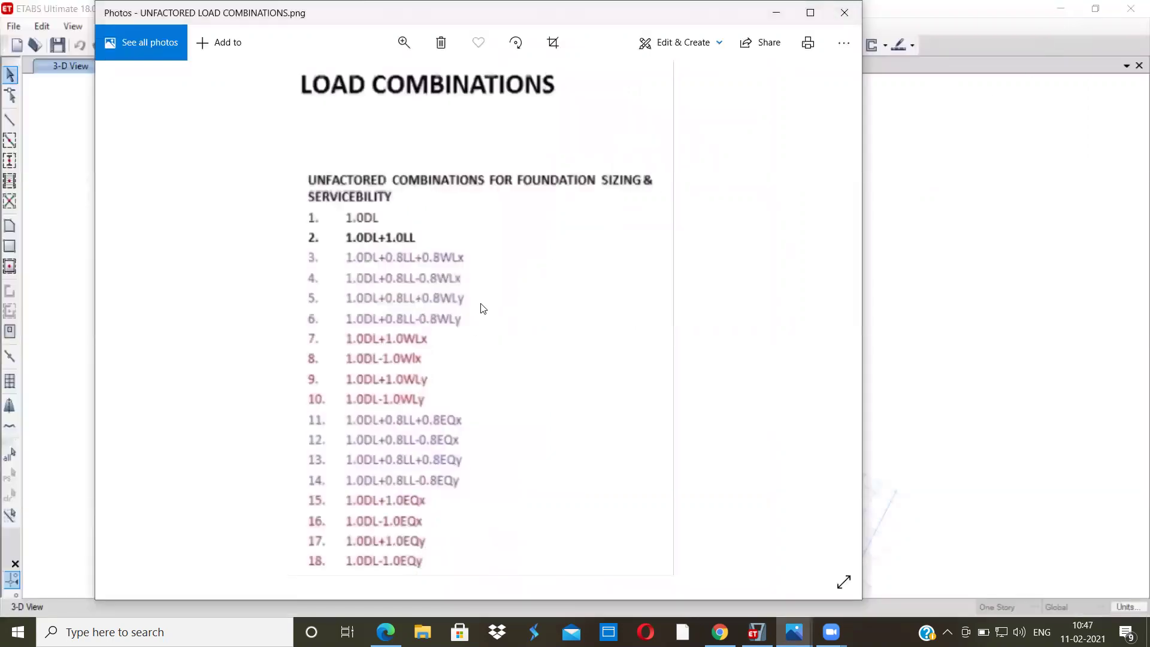
left_click(811, 12)
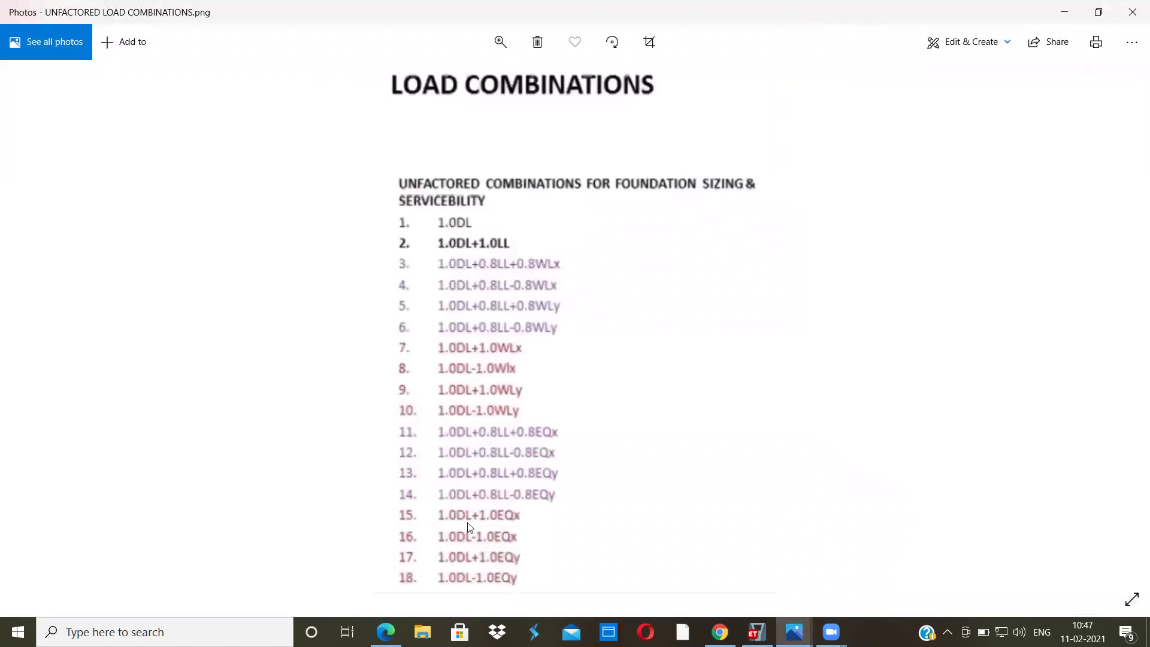
left_click(1059, 11)
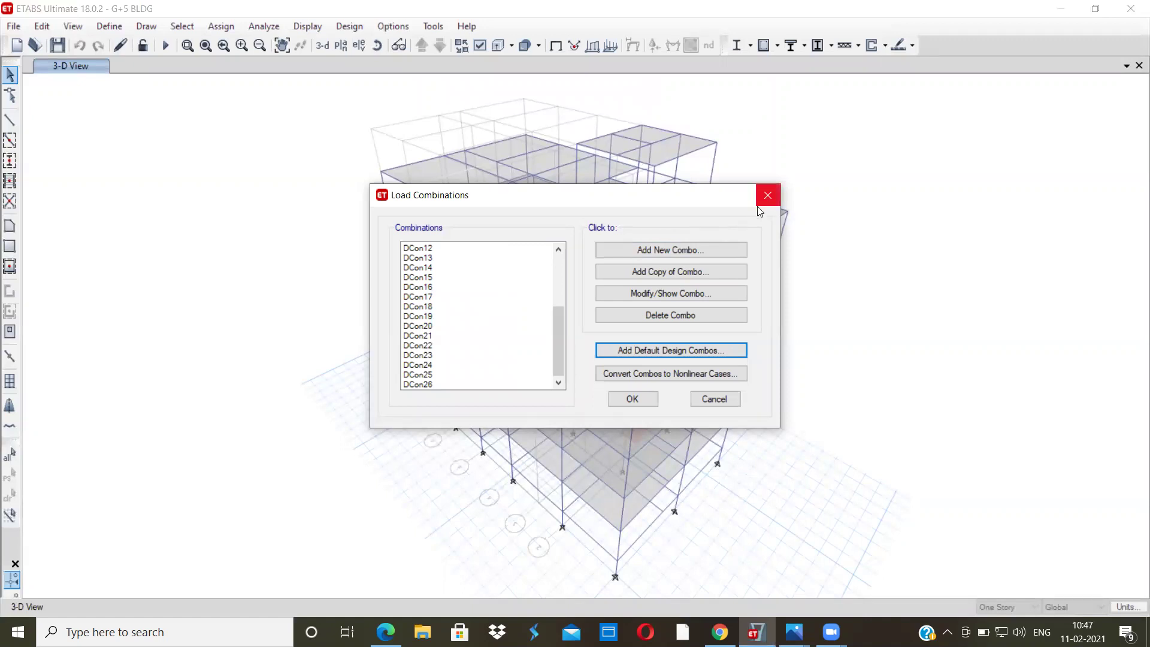
Inspect the load cases and scale factors of combinations DCon1 and DCon2, leaving the load combinations without saving.
scroll(527, 287, "up", 4)
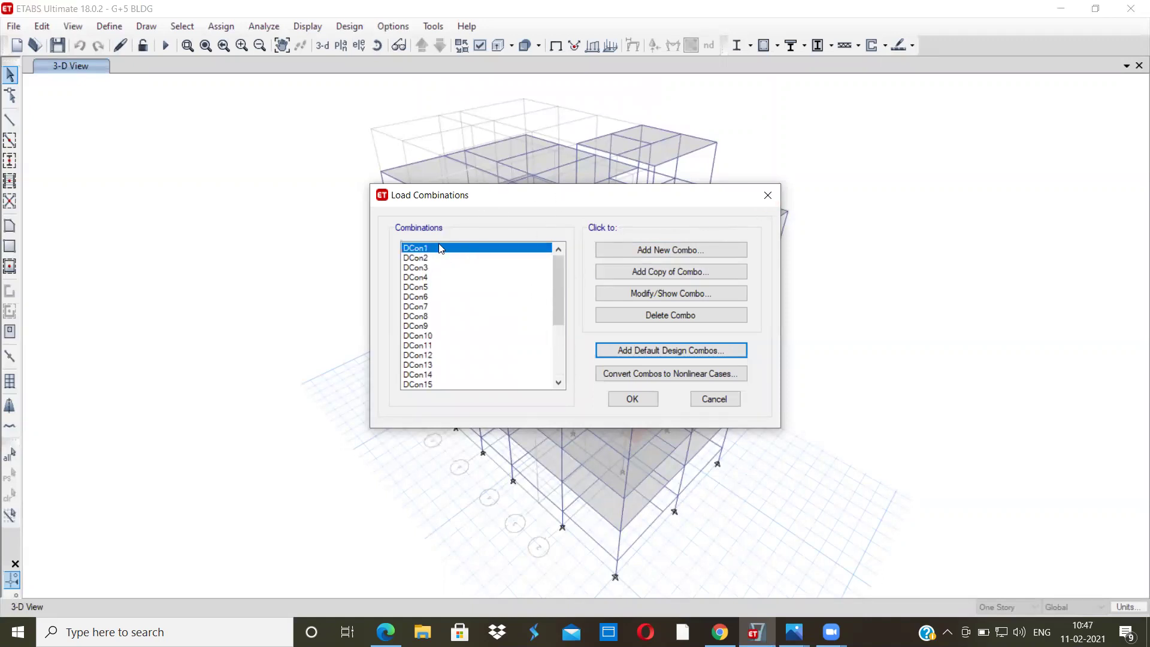
left_click(662, 293)
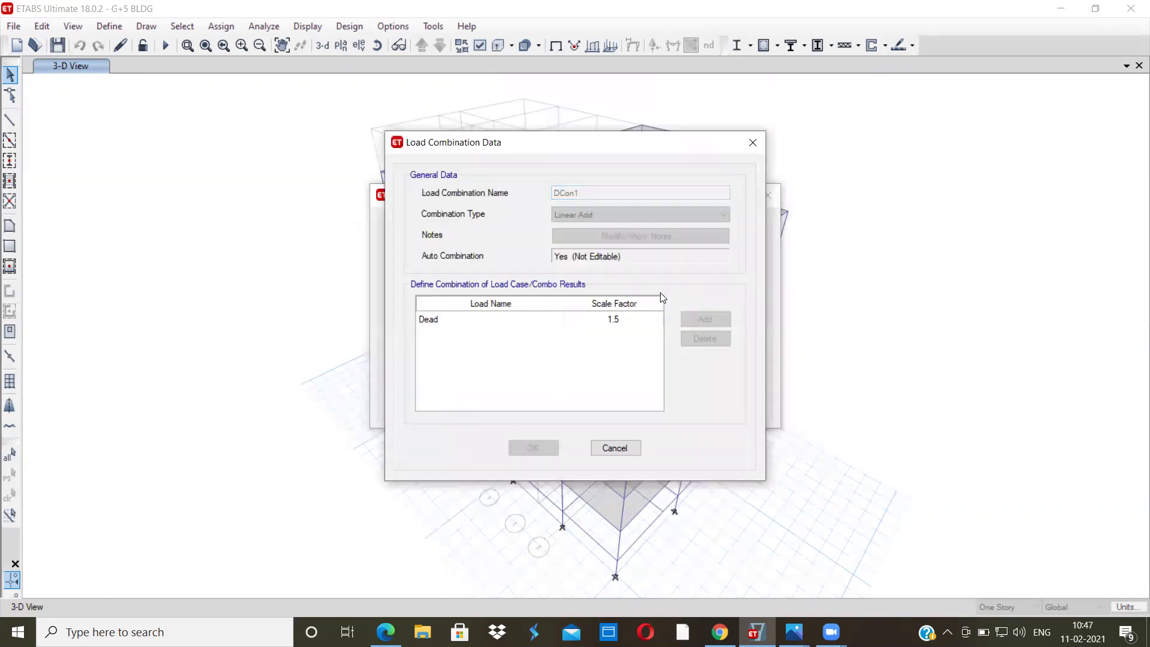
left_click(614, 448)
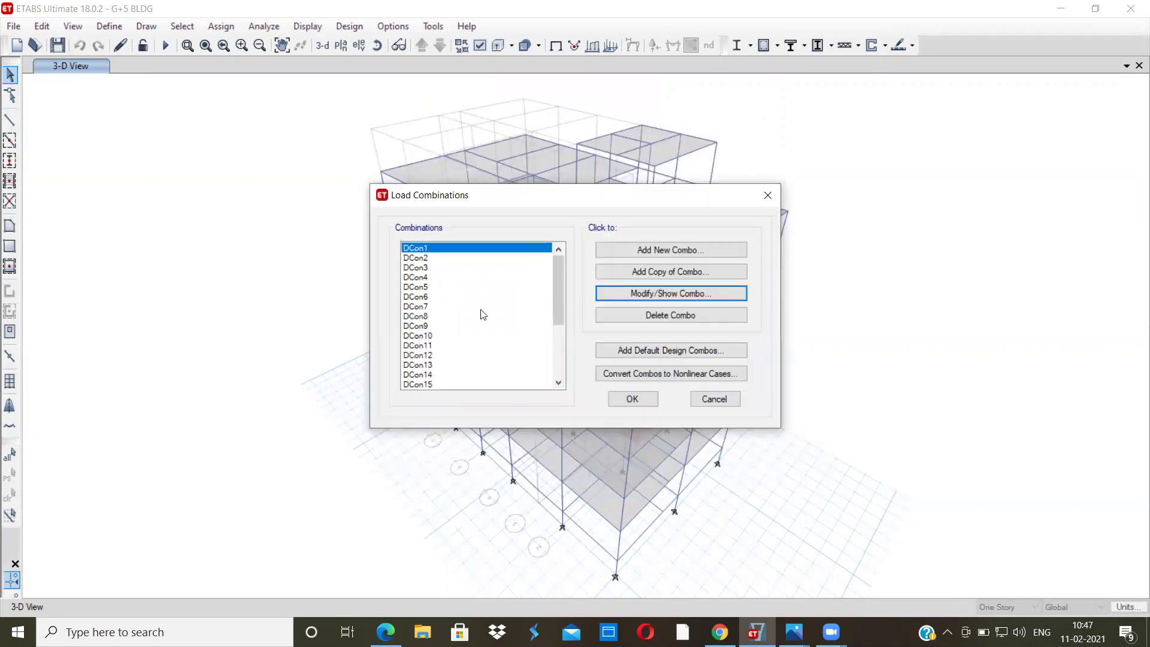
left_click(423, 258)
left_click(671, 295)
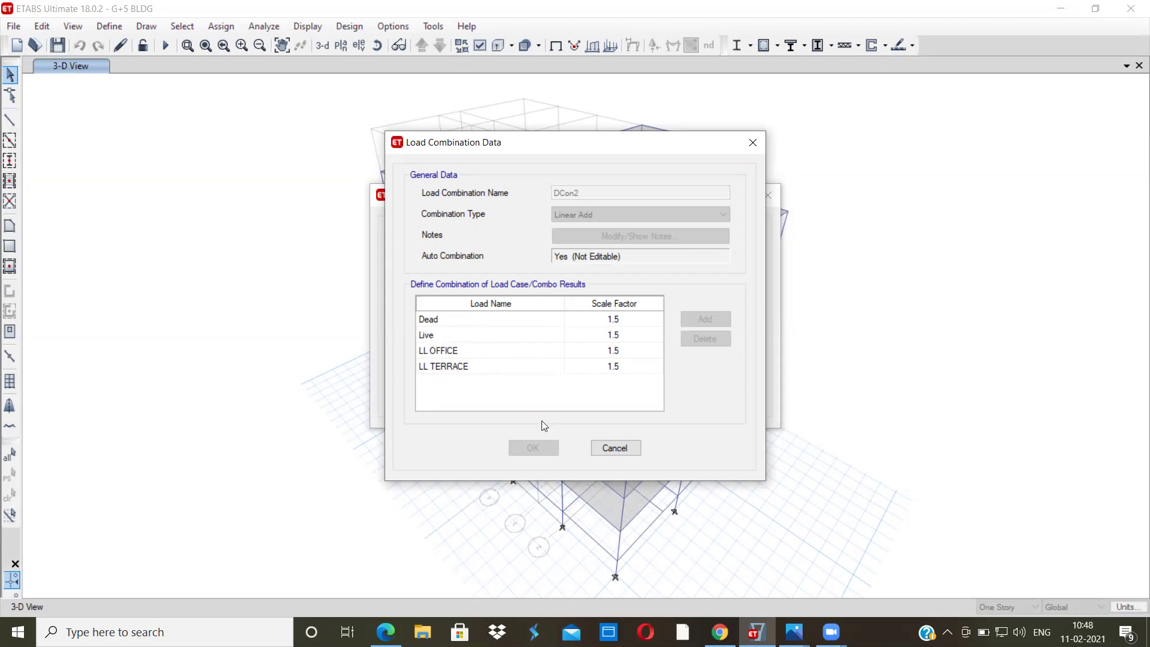
left_click(612, 449)
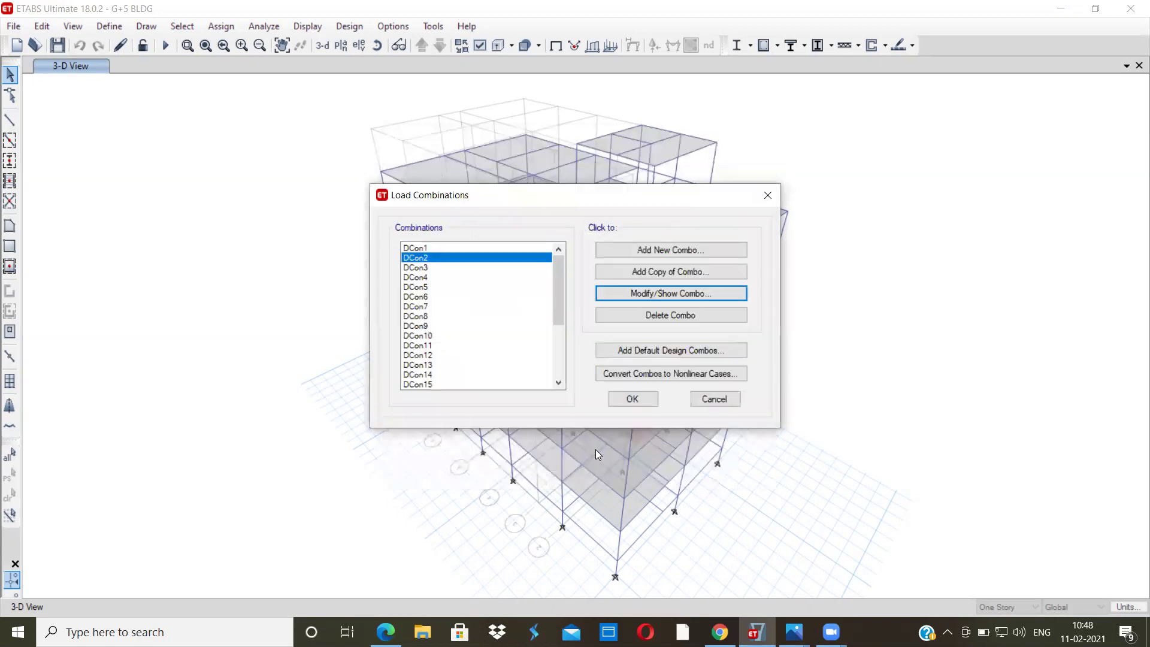
left_click(704, 401)
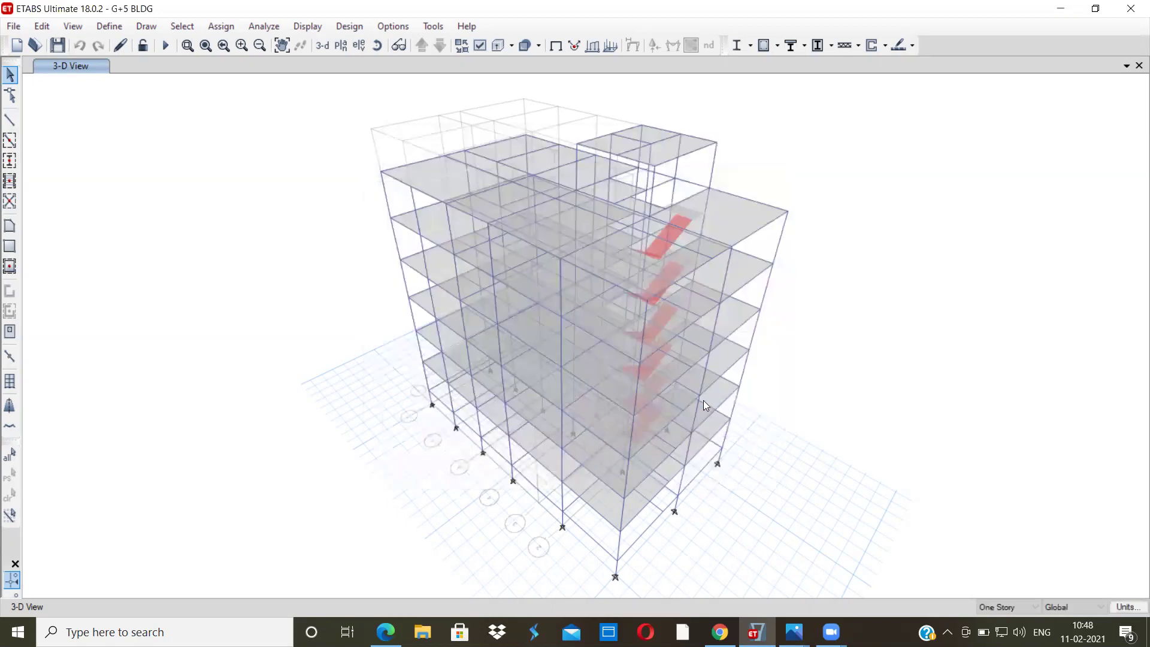
Open the Live load case for modification and add the LL OFFICE load pattern with scale factor 1.
left_click(104, 27)
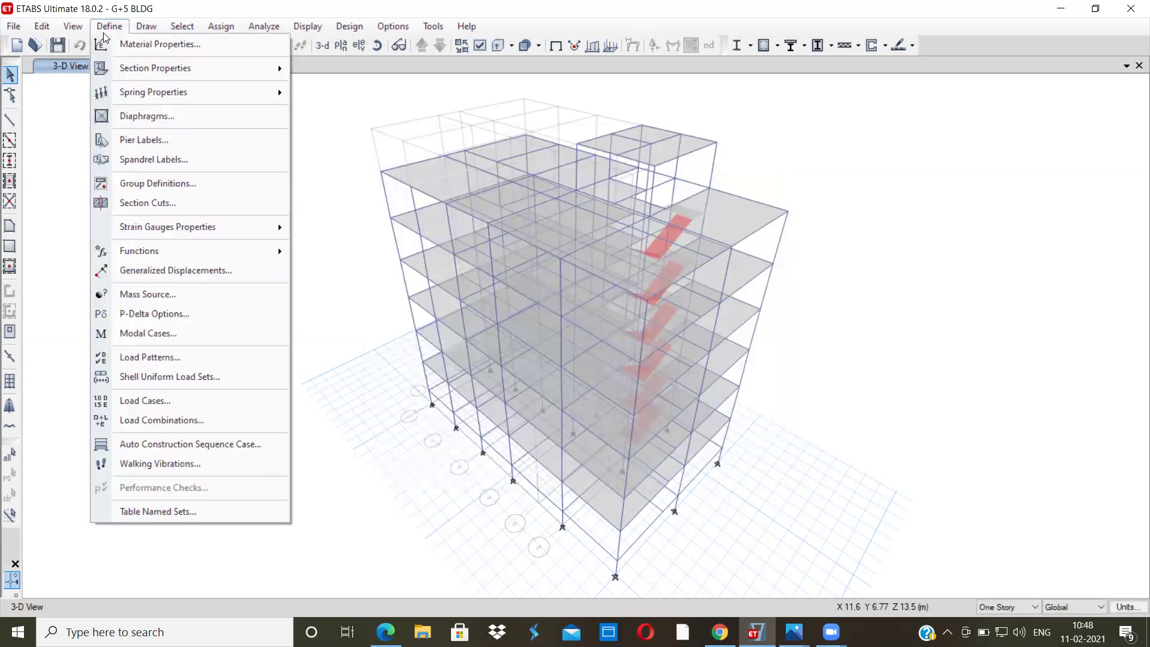
left_click(154, 400)
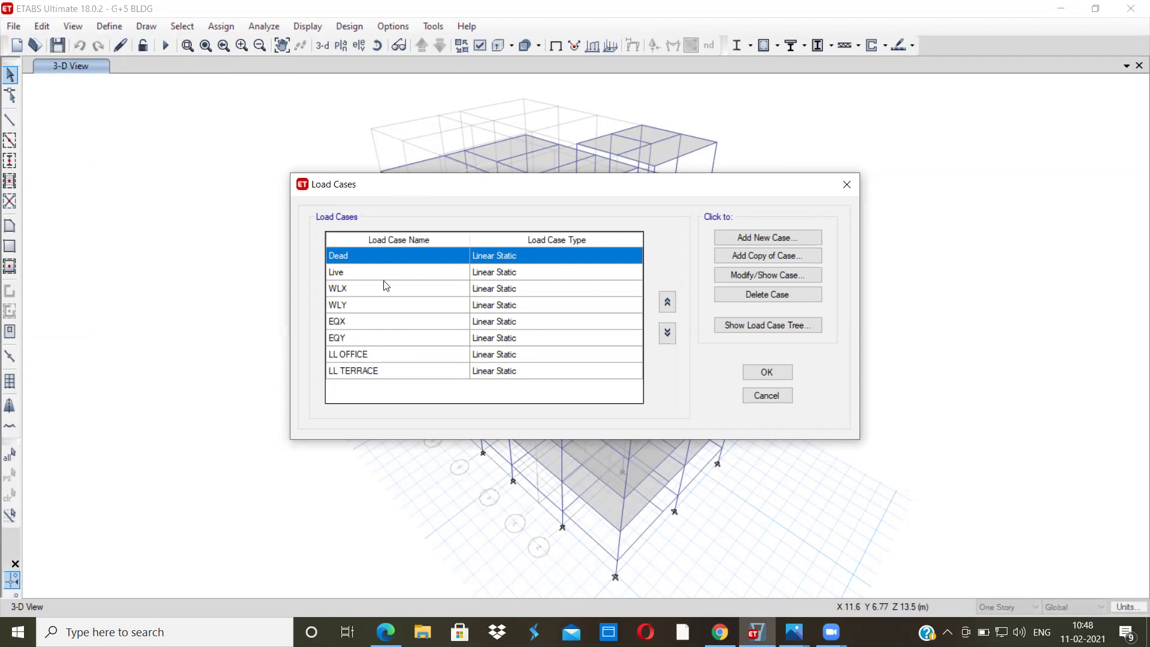
left_click(355, 272)
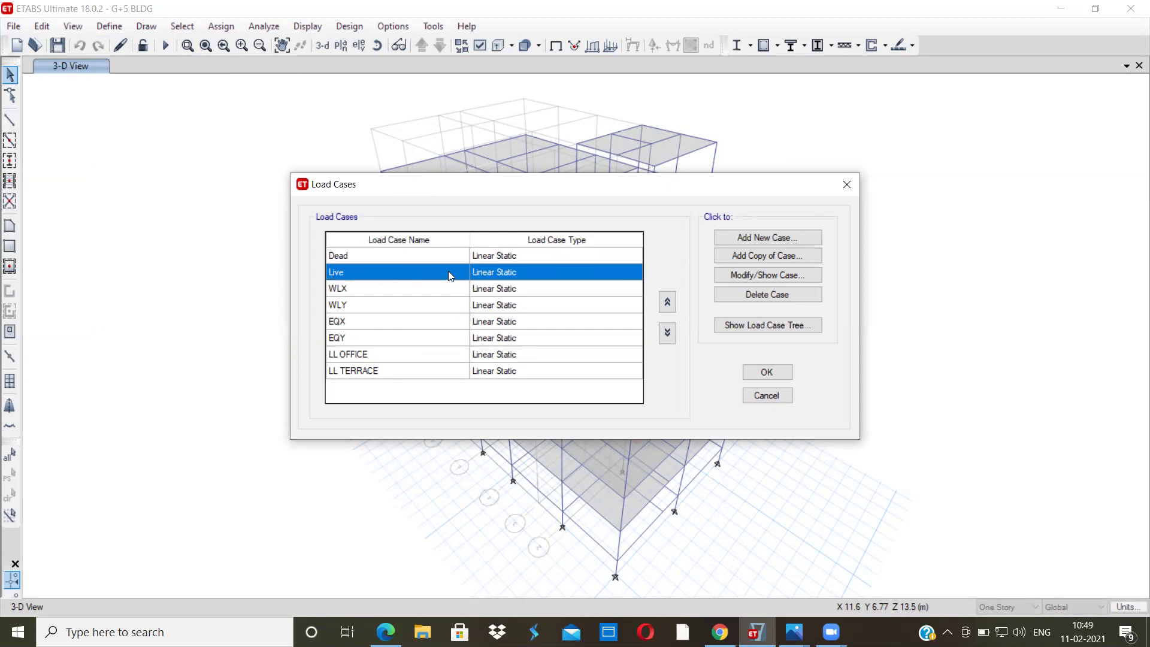
left_click(743, 276)
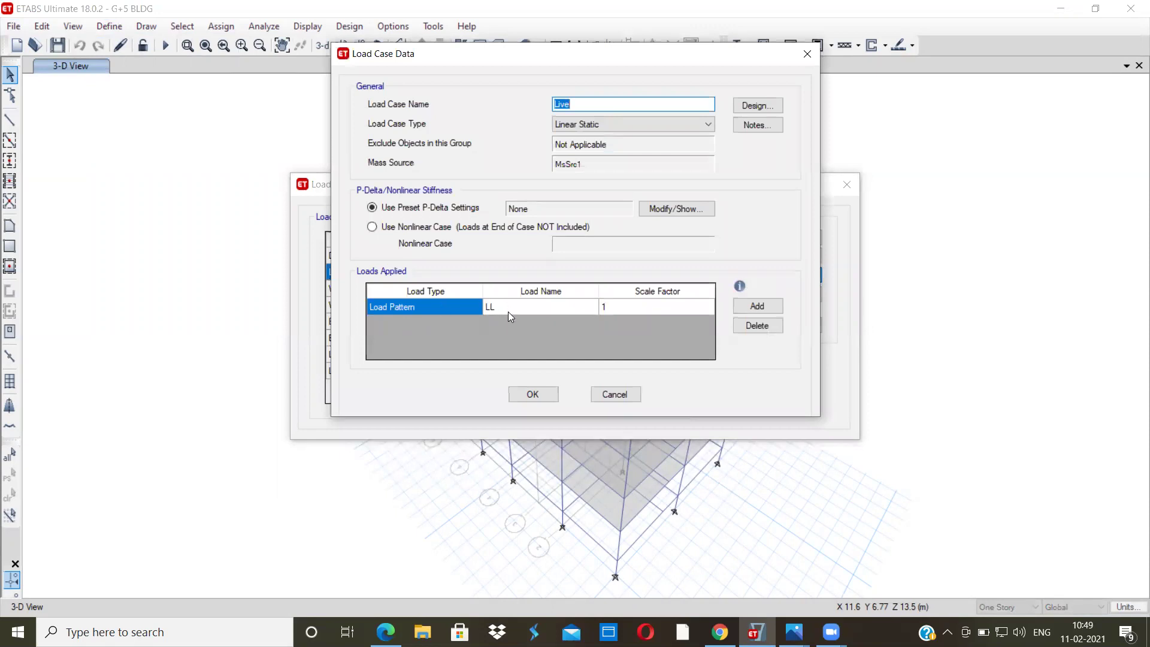
left_click(756, 306)
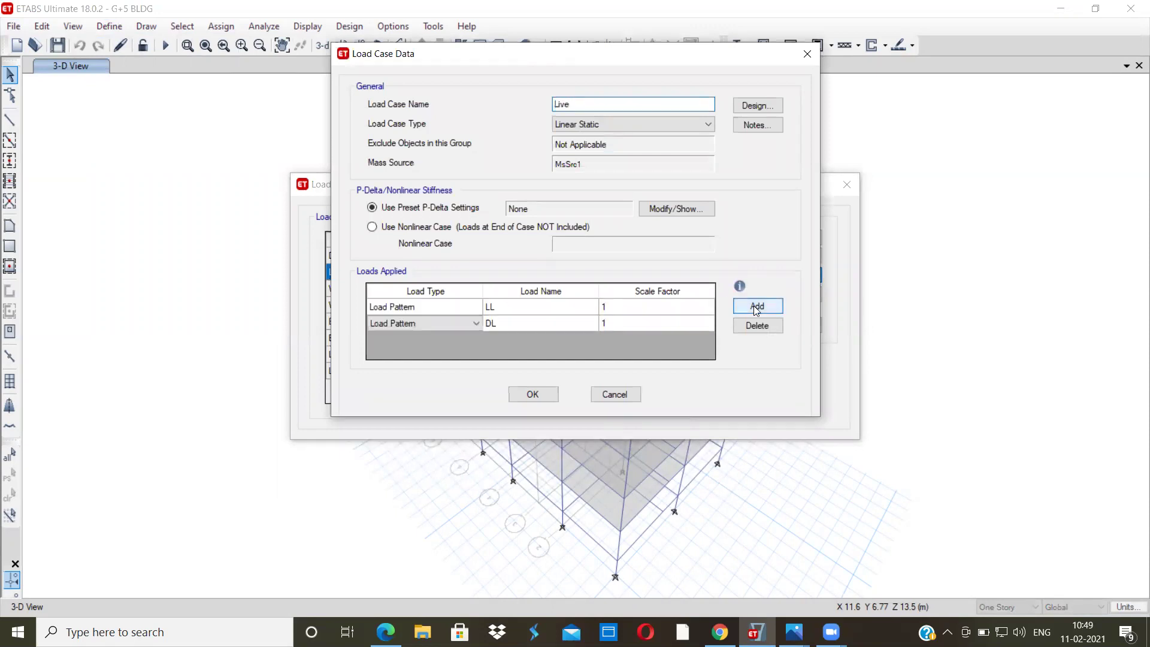
left_click(509, 323)
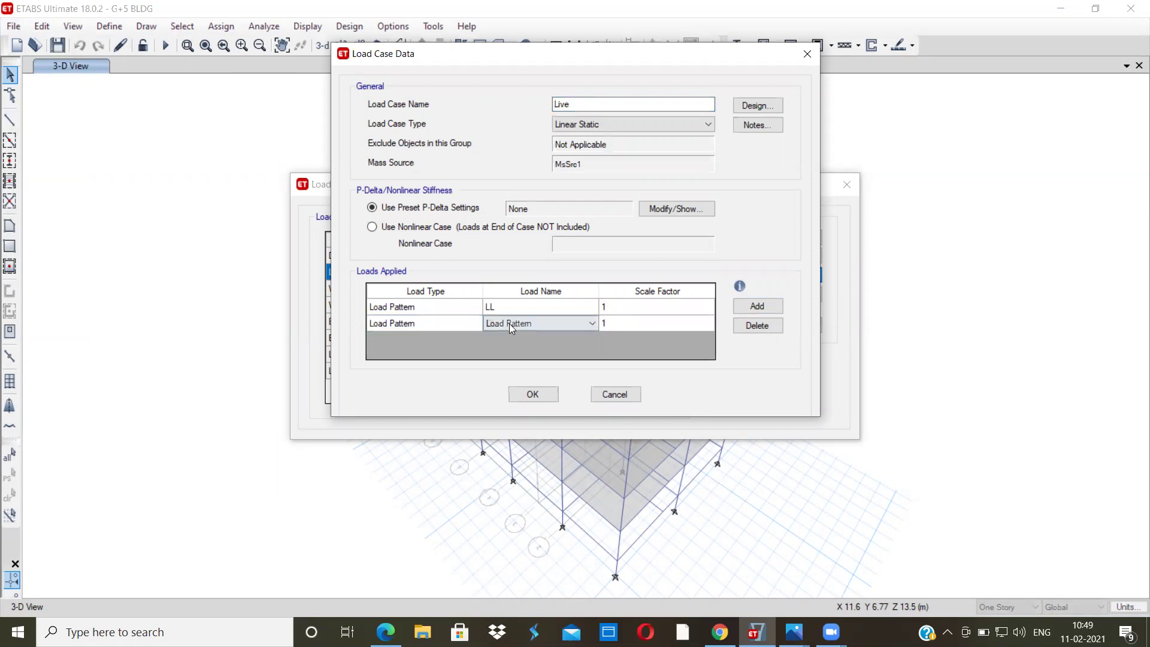
left_click(596, 324)
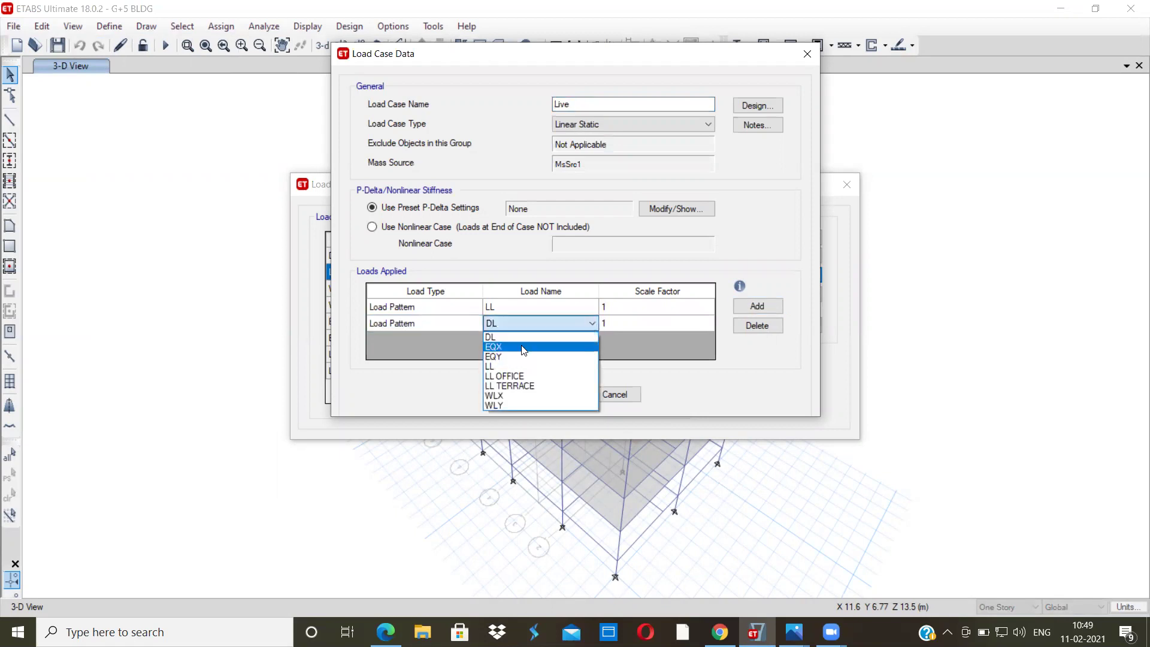
left_click(513, 372)
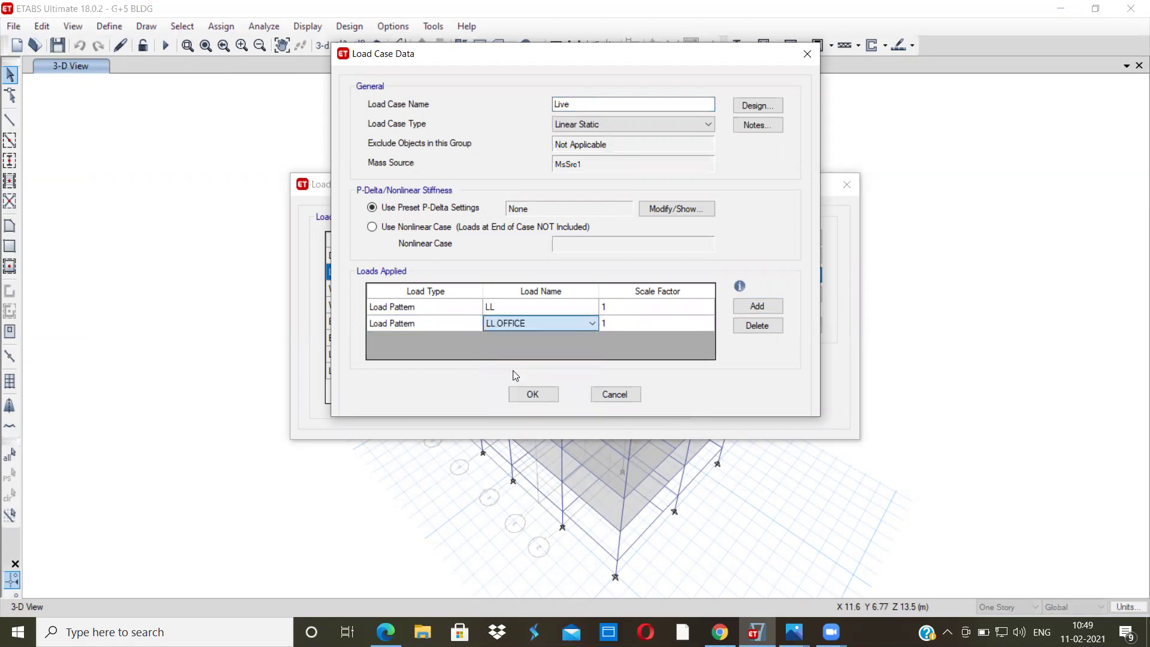
Add the LL TERRACE load pattern with scale factor 1 to the Live load case.
left_click(744, 307)
left_click(532, 338)
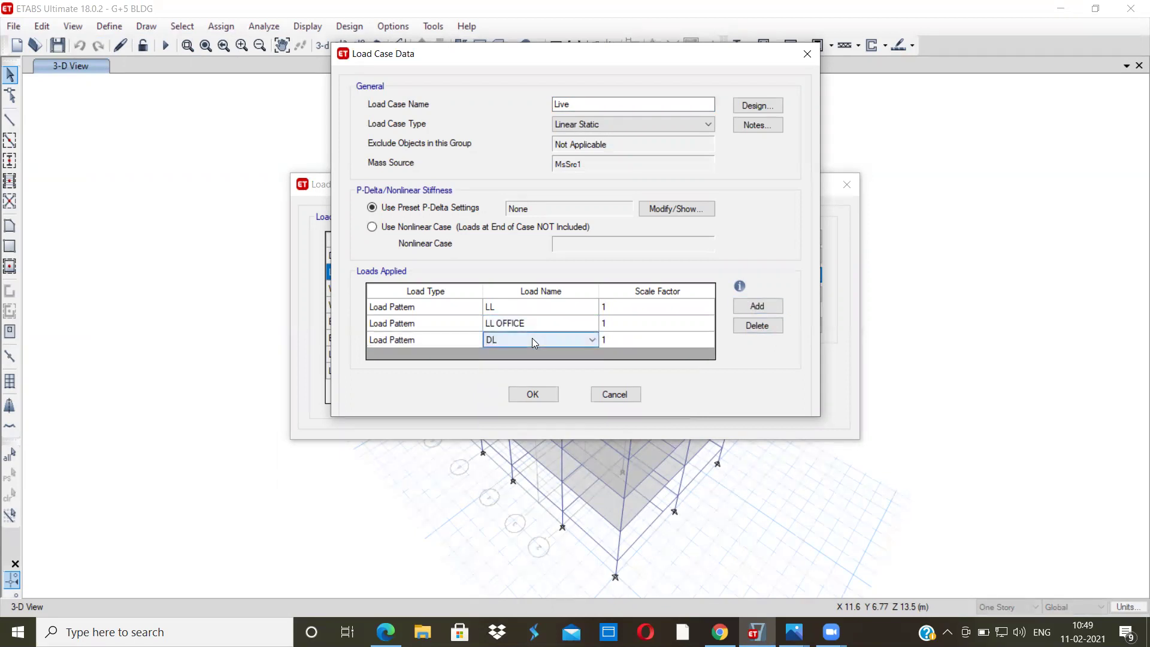
left_click(592, 340)
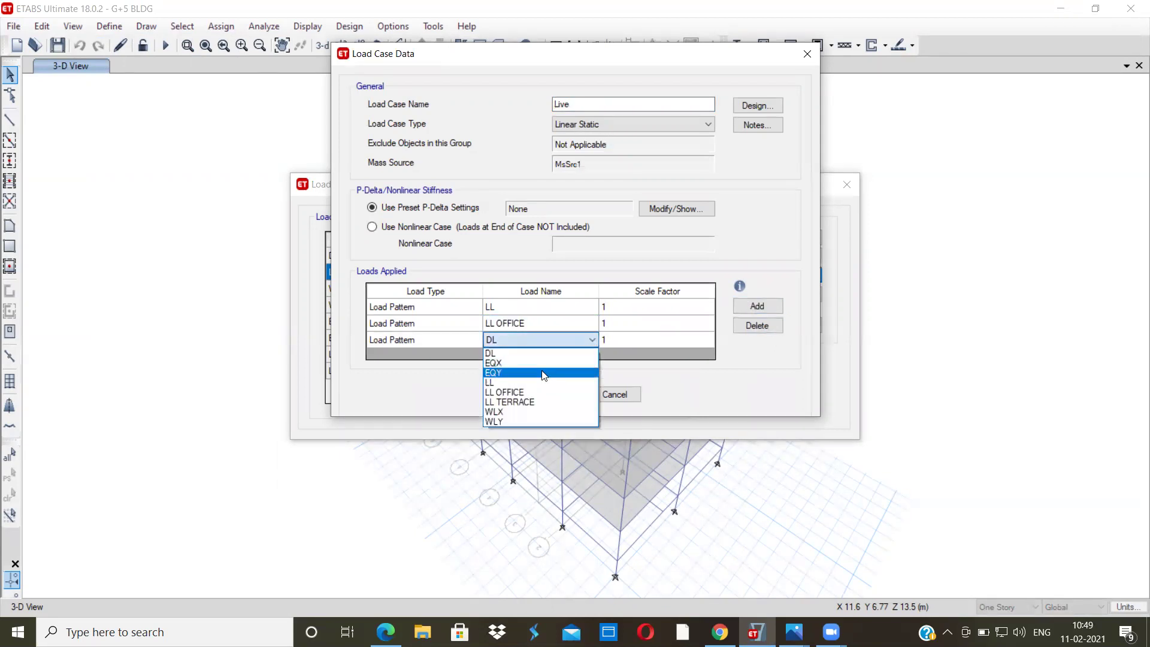
left_click(534, 401)
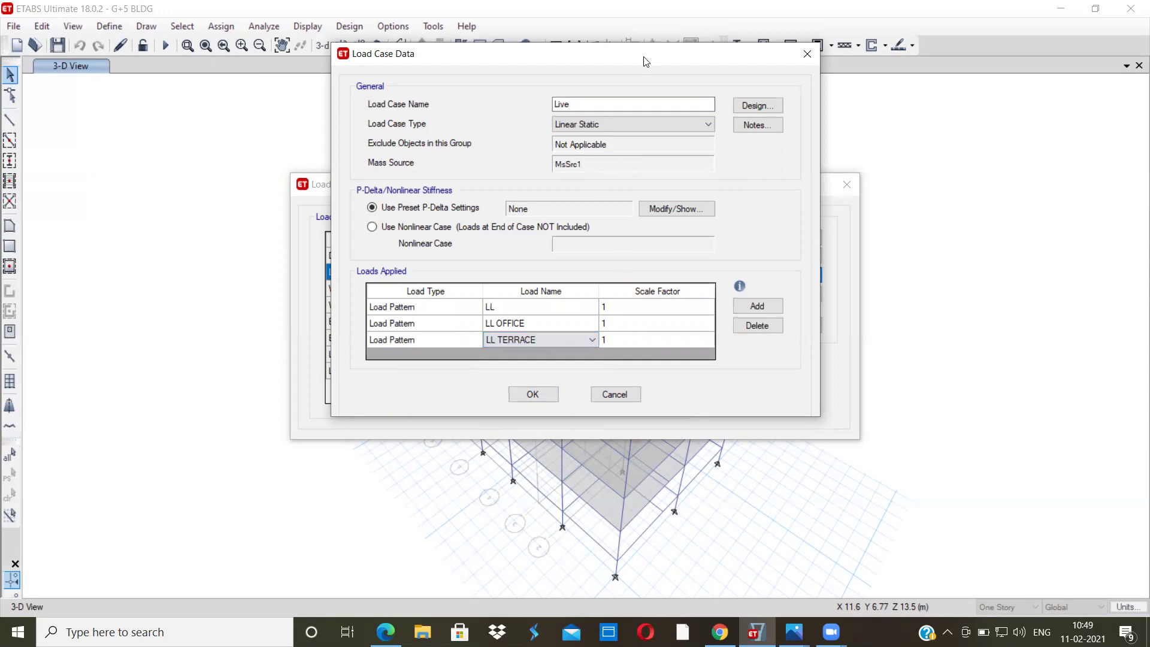
Rename the Live load case to LL (CASE) and accept its load case data.
left_click_drag(611, 62, 497, 171)
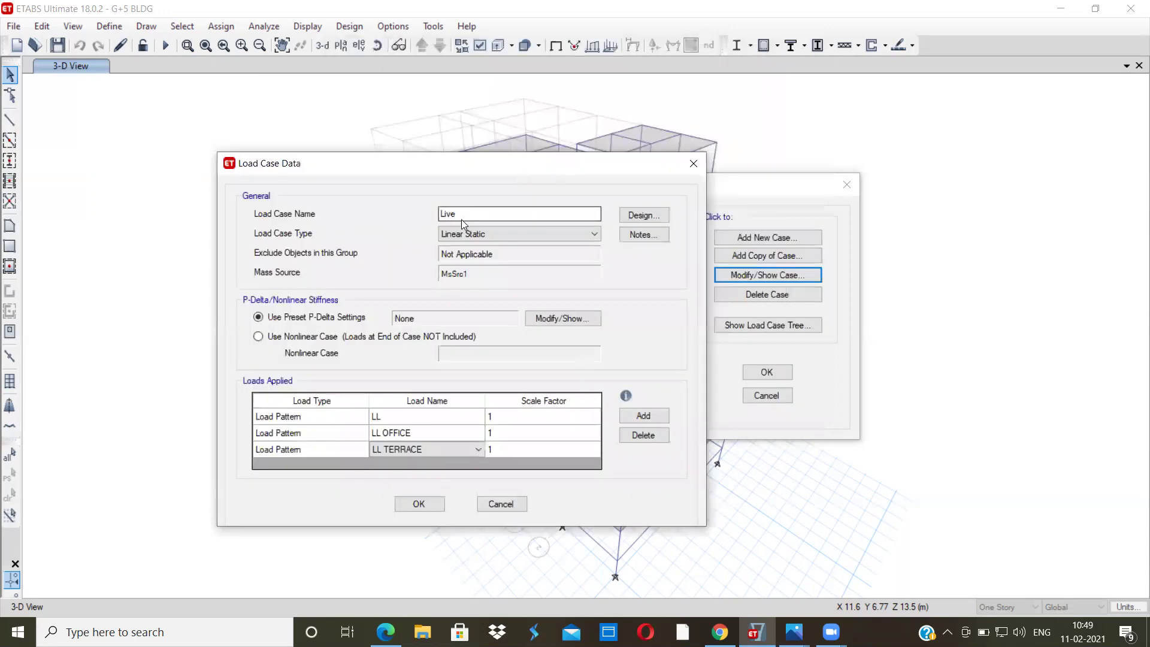
left_click_drag(462, 219, 426, 212)
type("LL (CASE)")
left_click(407, 504)
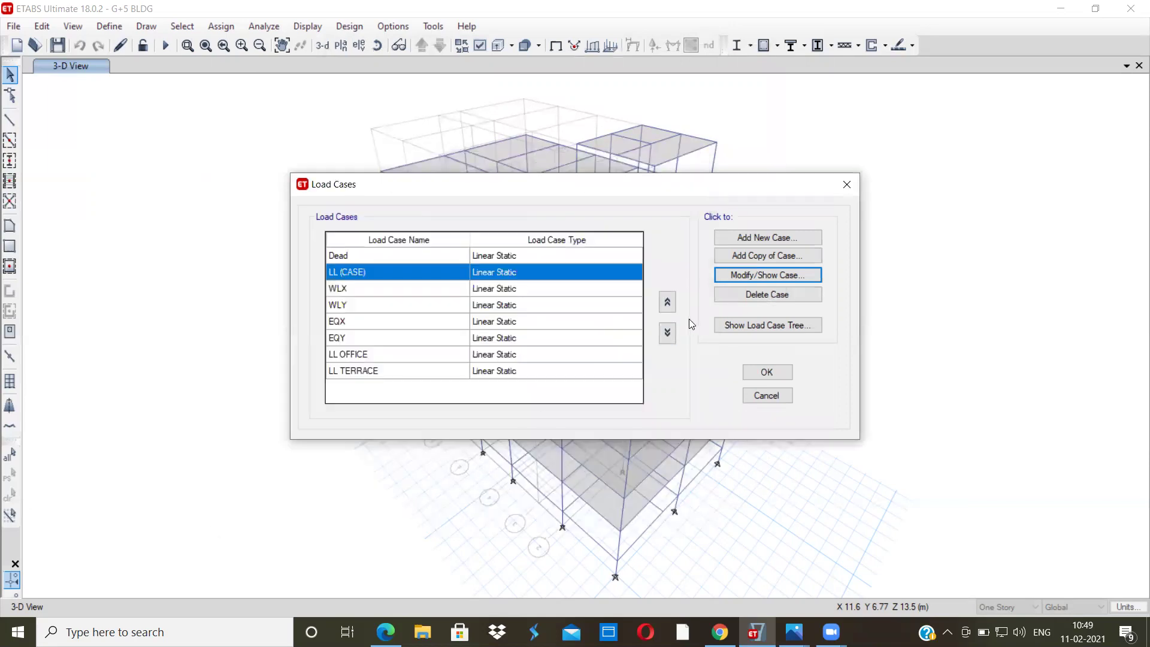
Delete the separate LL OFFICE and LL TERRACE load cases and accept the load case list.
left_click(366, 354)
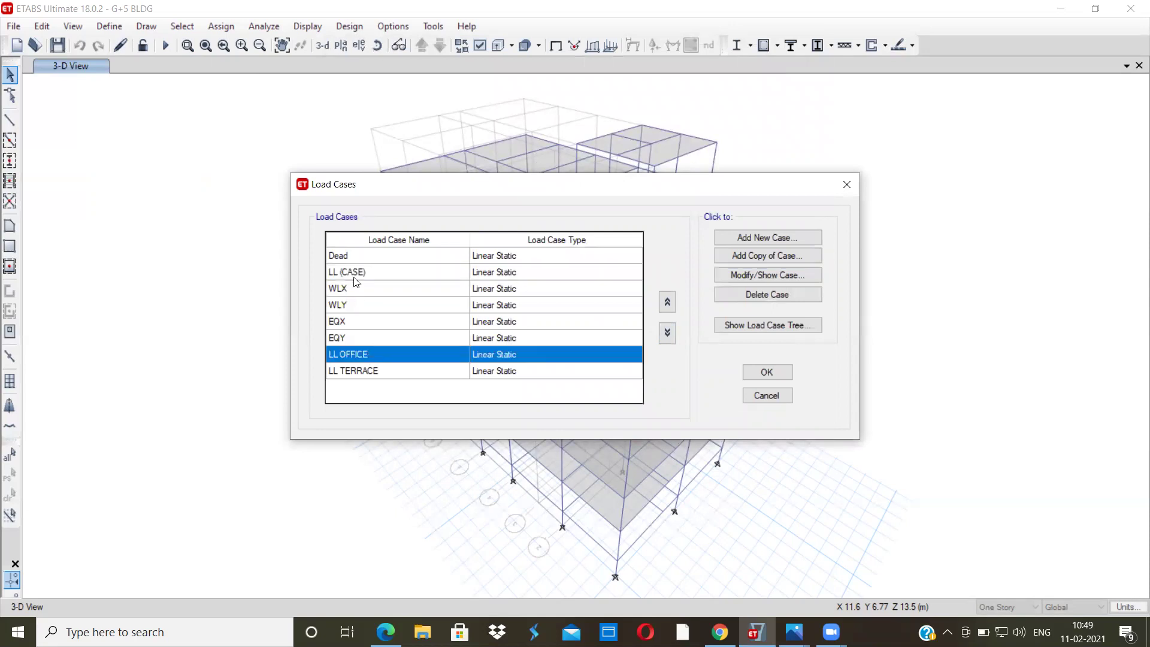
left_click(761, 295)
left_click(599, 369)
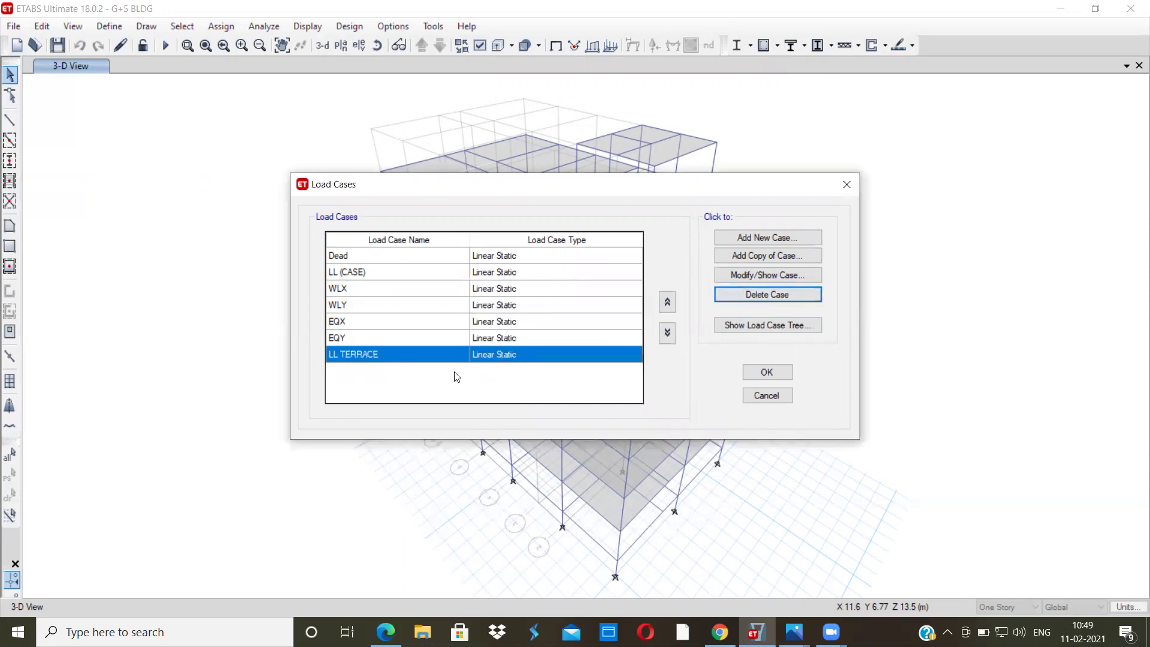
left_click(774, 295)
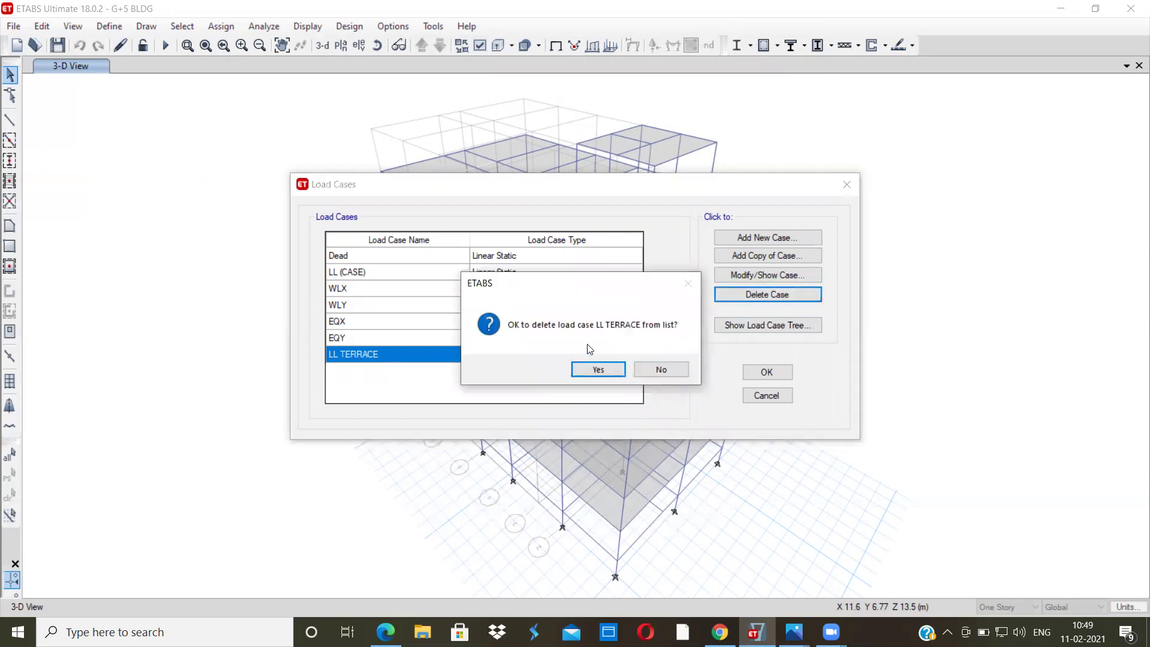
left_click(590, 372)
left_click(767, 373)
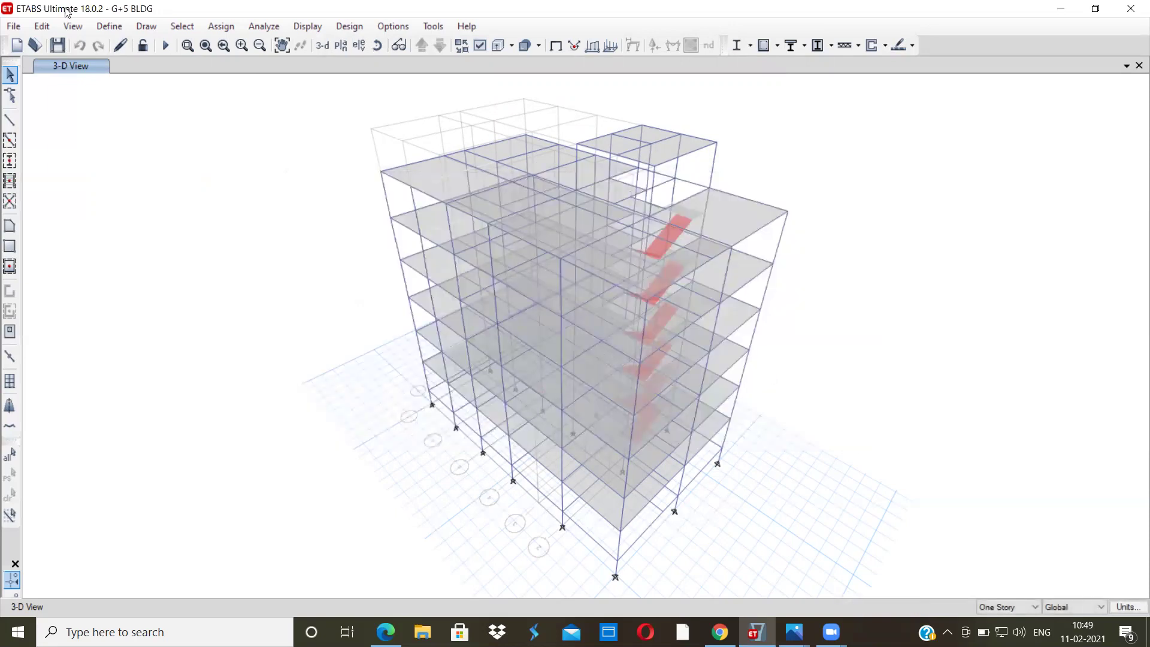
Review the load pattern mass multipliers of the MsSrc1 mass source and leave the mass source definitions.
left_click(40, 27)
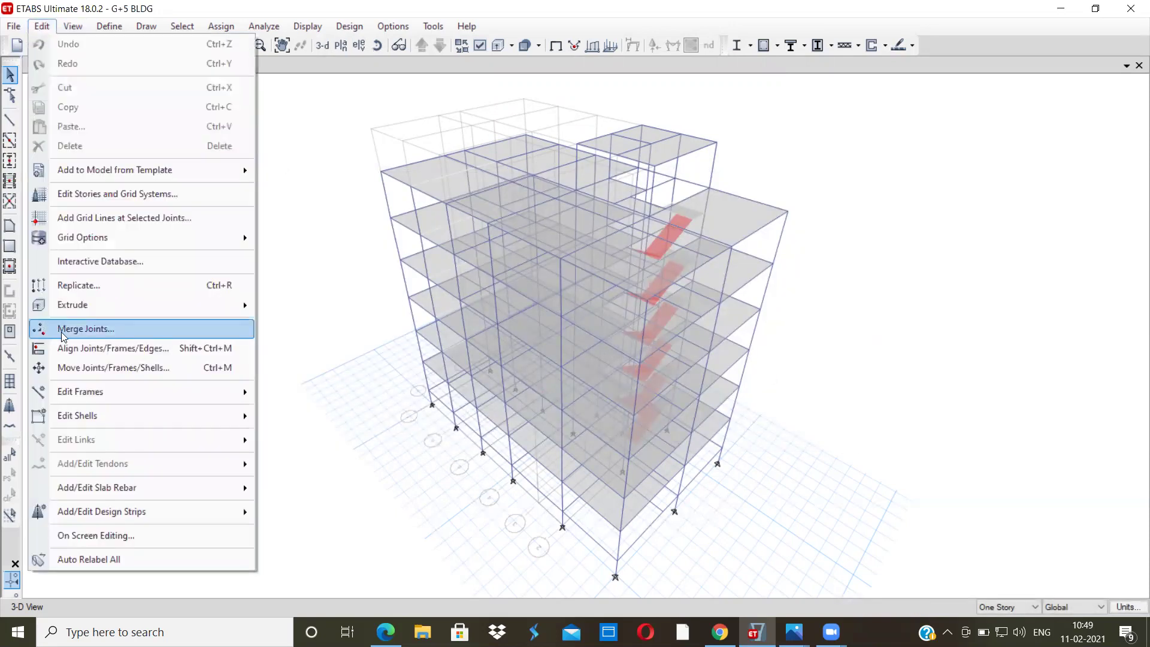
mouse_move(109, 30)
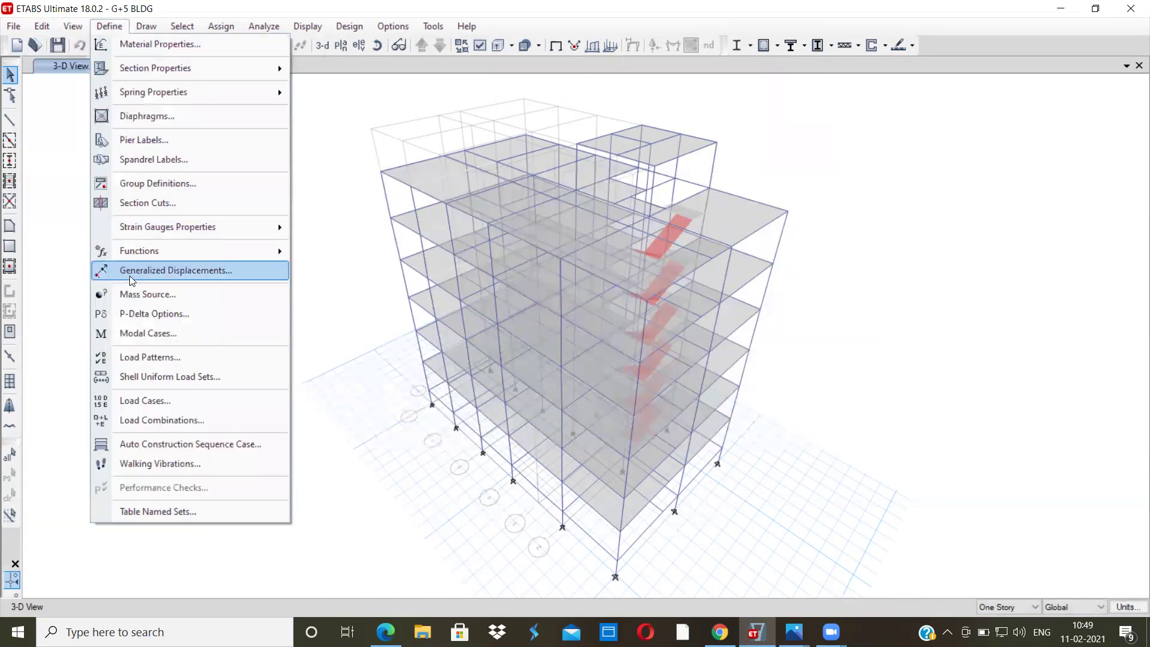
left_click(132, 296)
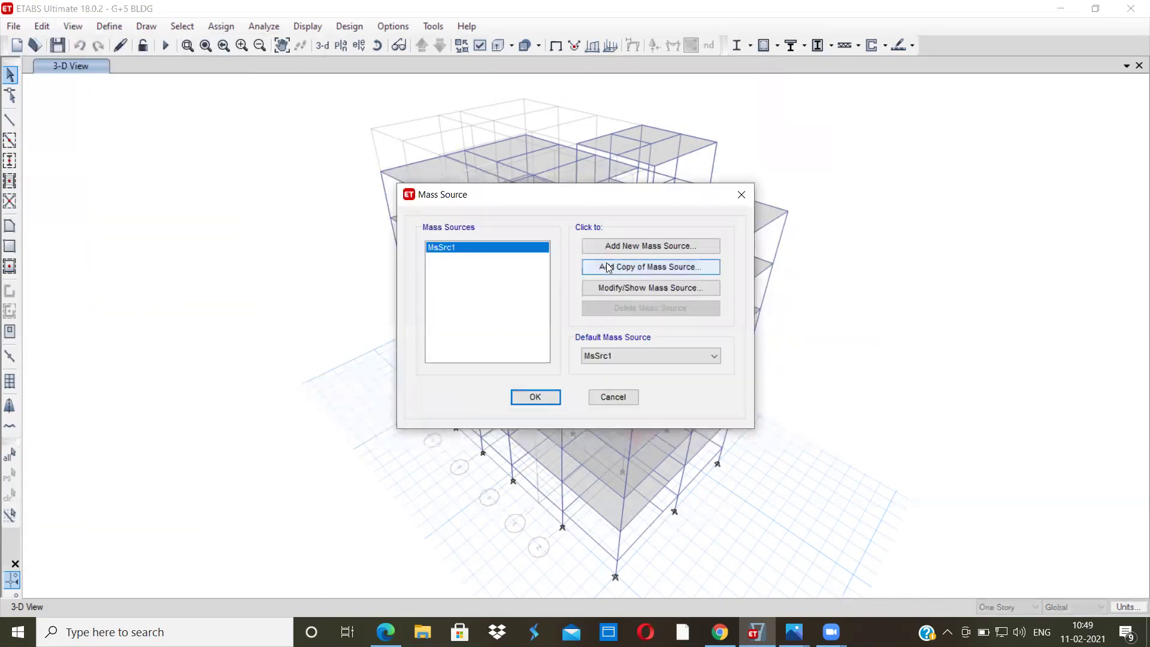
left_click(615, 288)
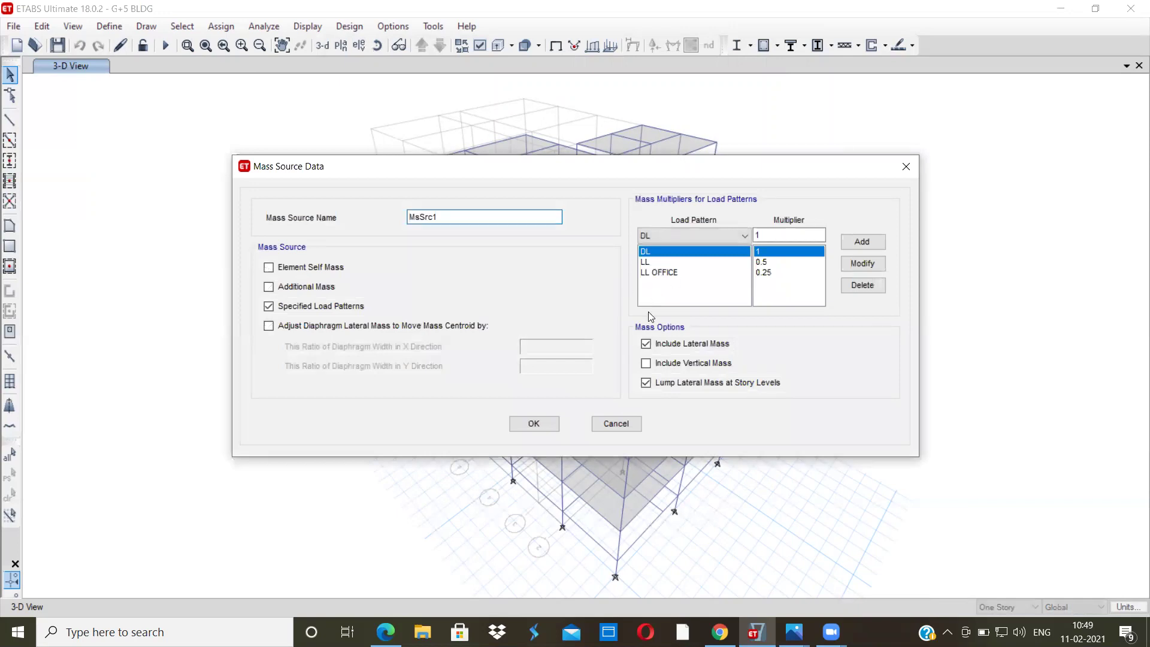
left_click(545, 433)
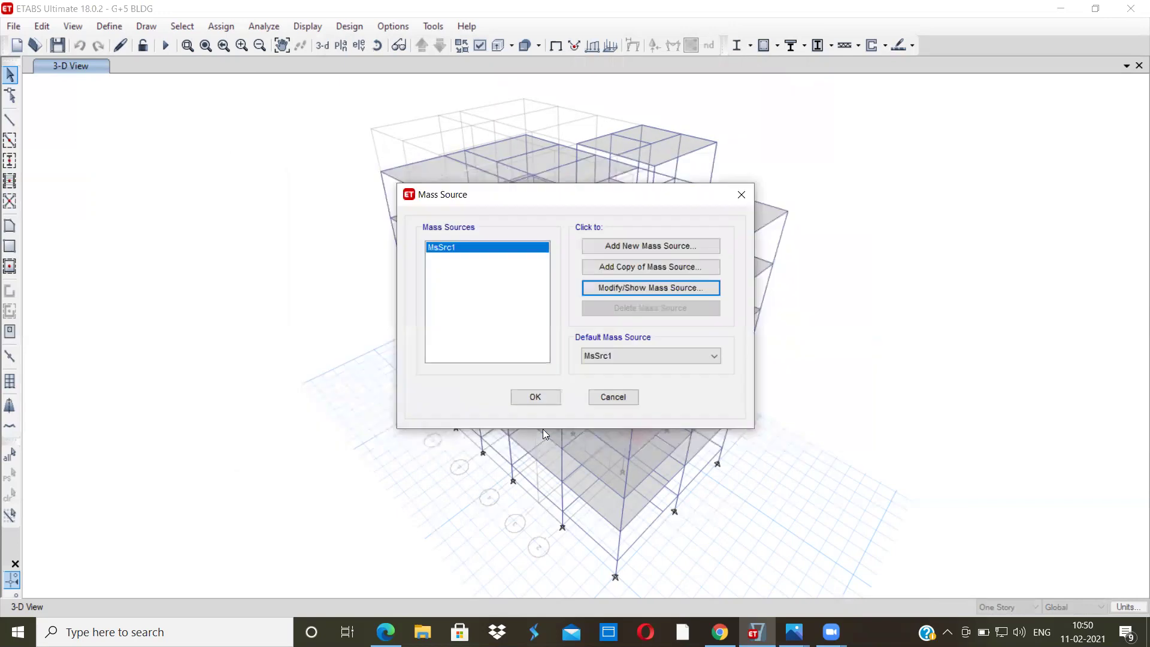
left_click(614, 397)
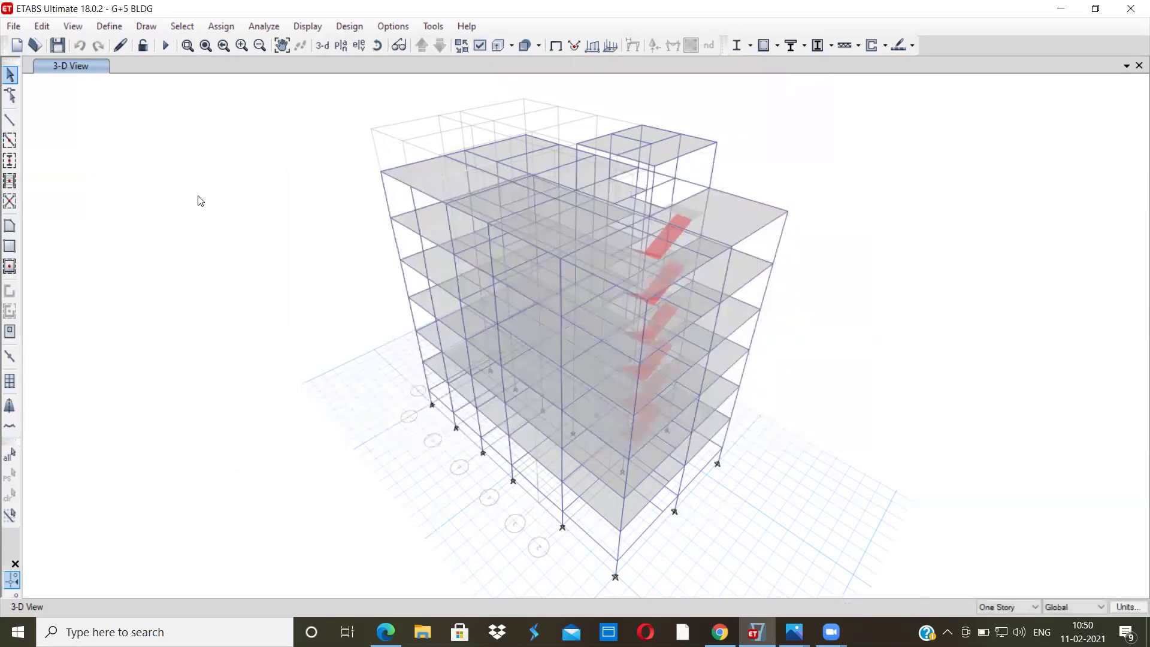
Add the default design load combinations for Concrete Frame Design.
left_click(111, 27)
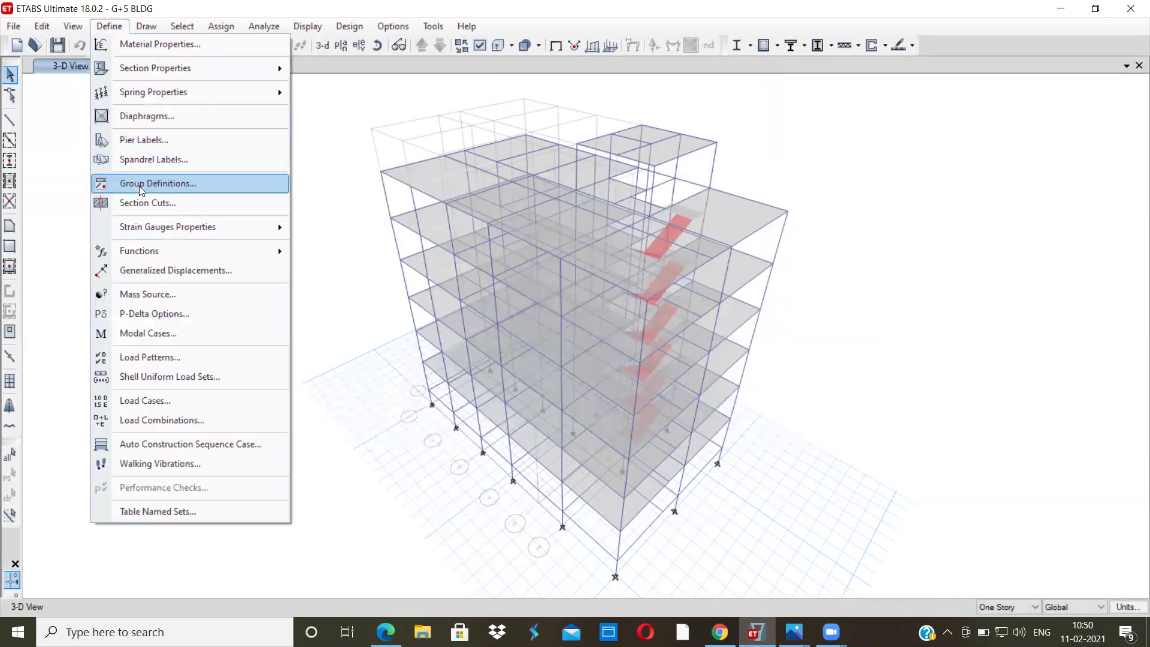
left_click(169, 421)
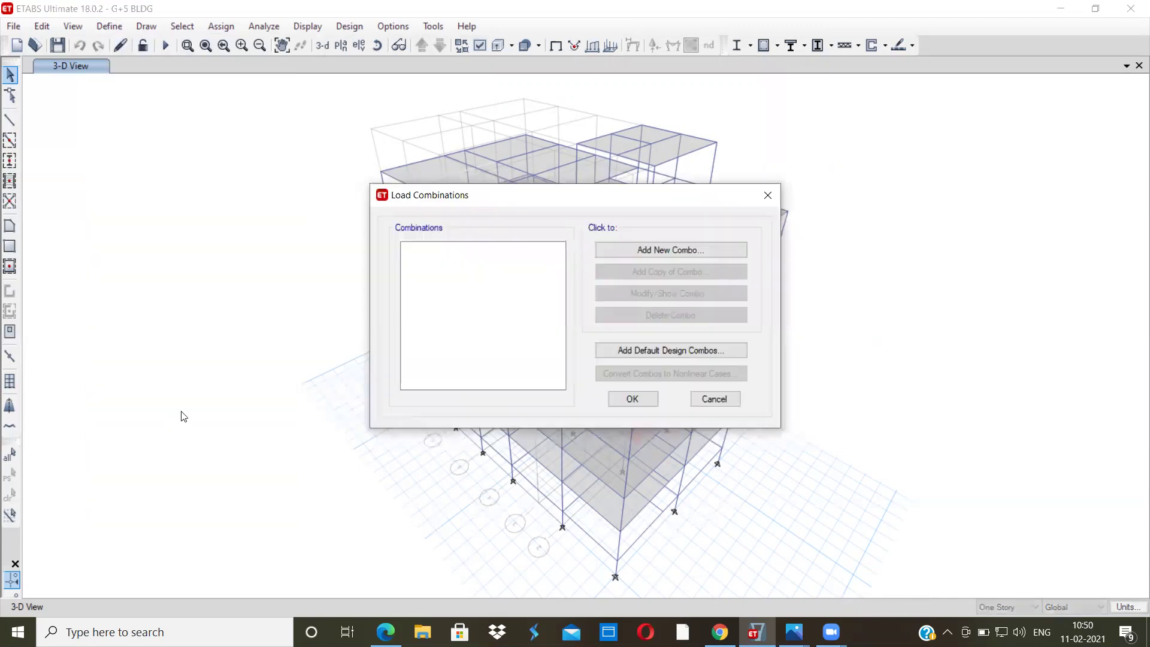
left_click(655, 352)
left_click_drag(591, 209, 444, 200)
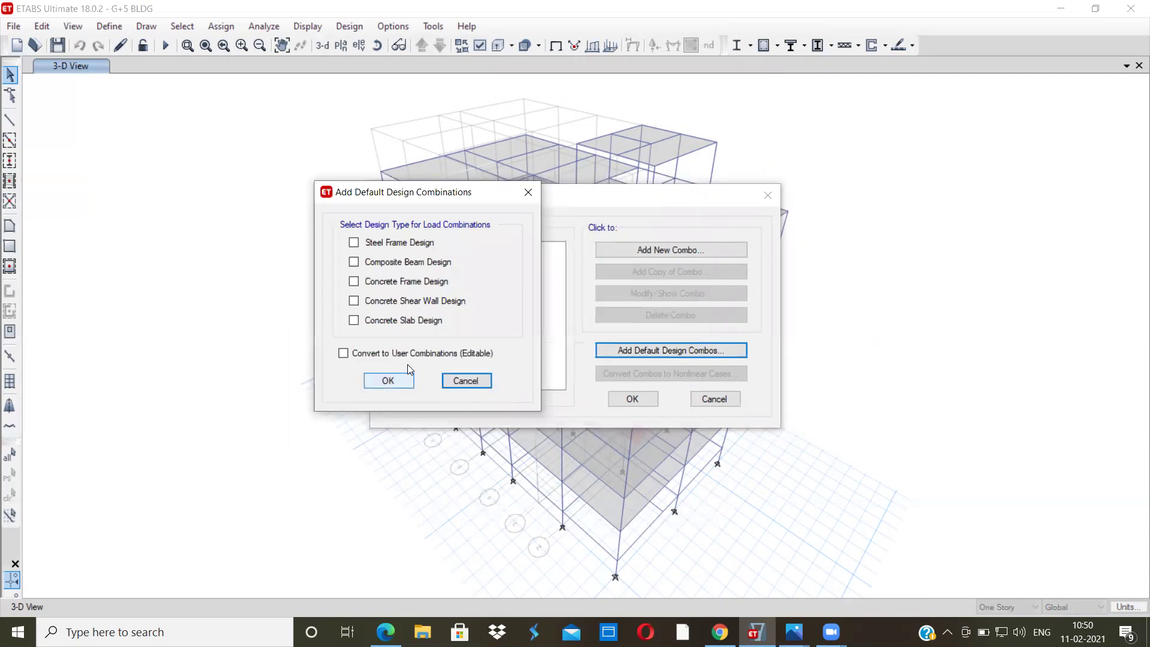
left_click(394, 281)
left_click(388, 379)
Inspect the load cases and scale factors of combination DCon2 and look through the list of default combinations.
left_click(419, 257)
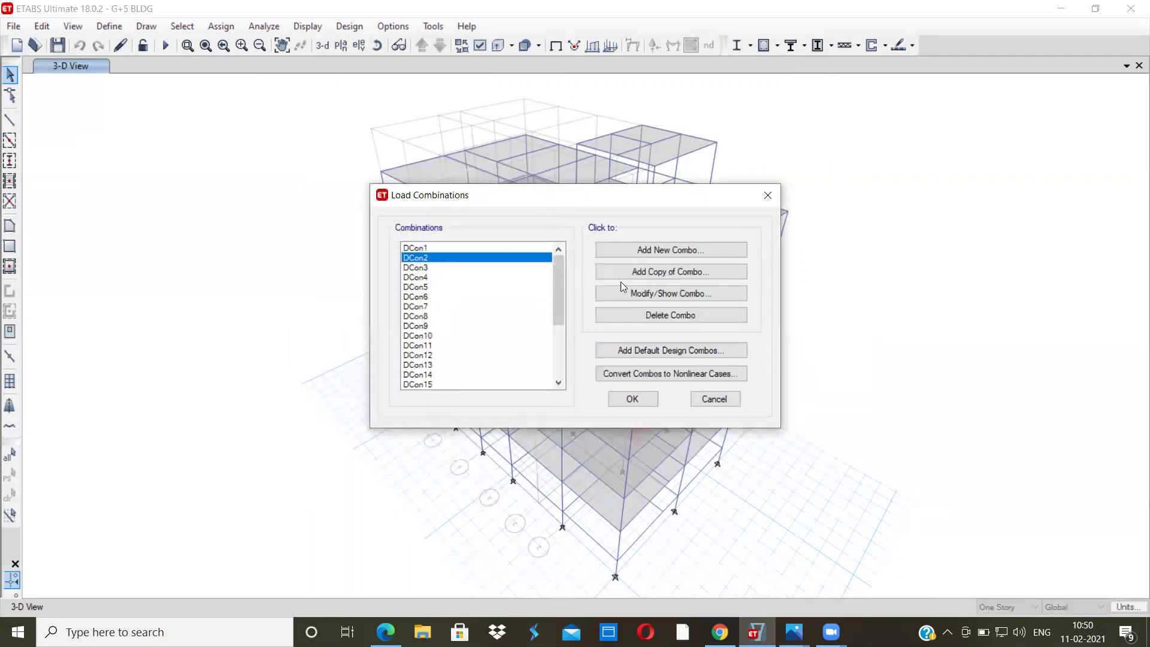
left_click(635, 292)
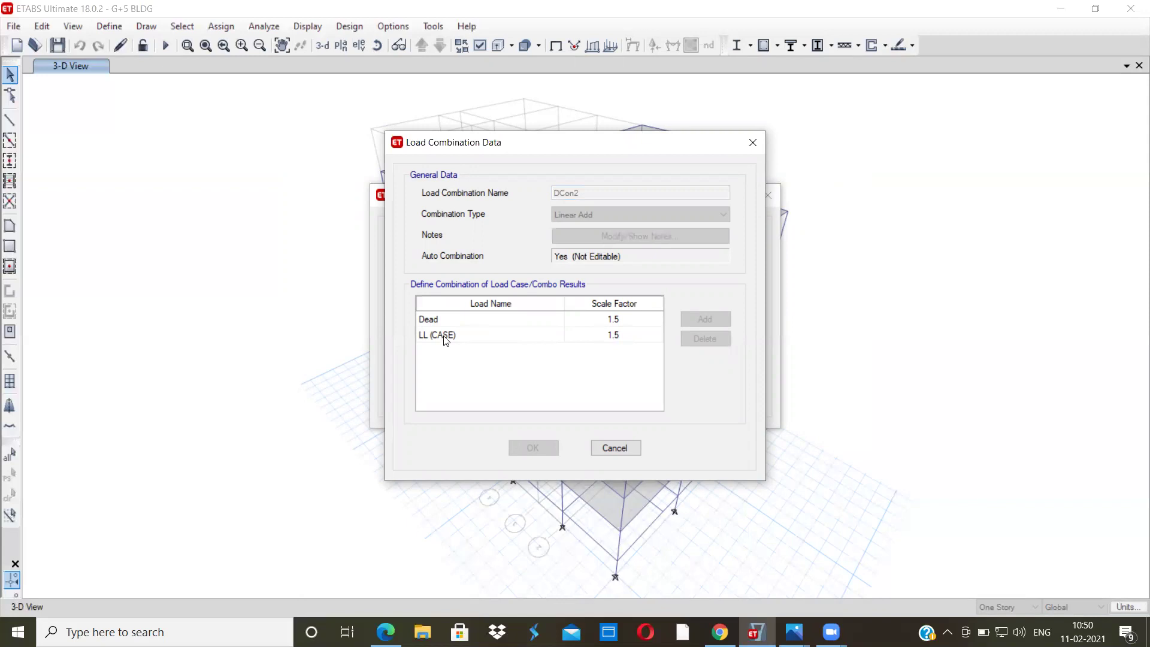
left_click(612, 449)
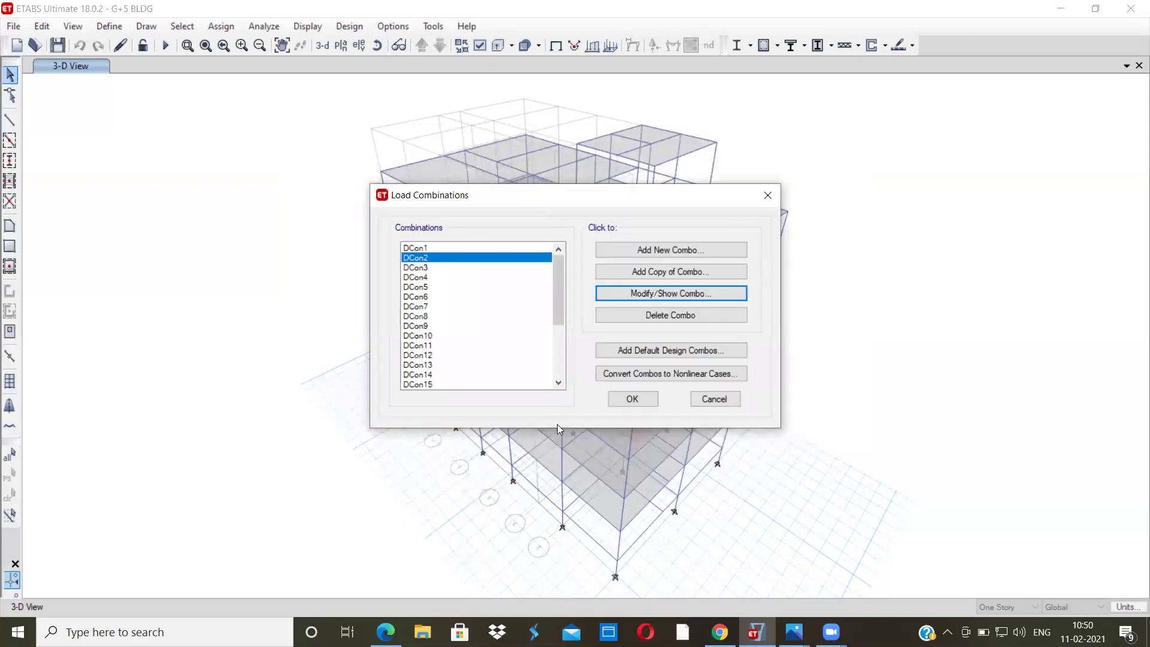
scroll(488, 366, "down", 1)
scroll(490, 371, "down", 3)
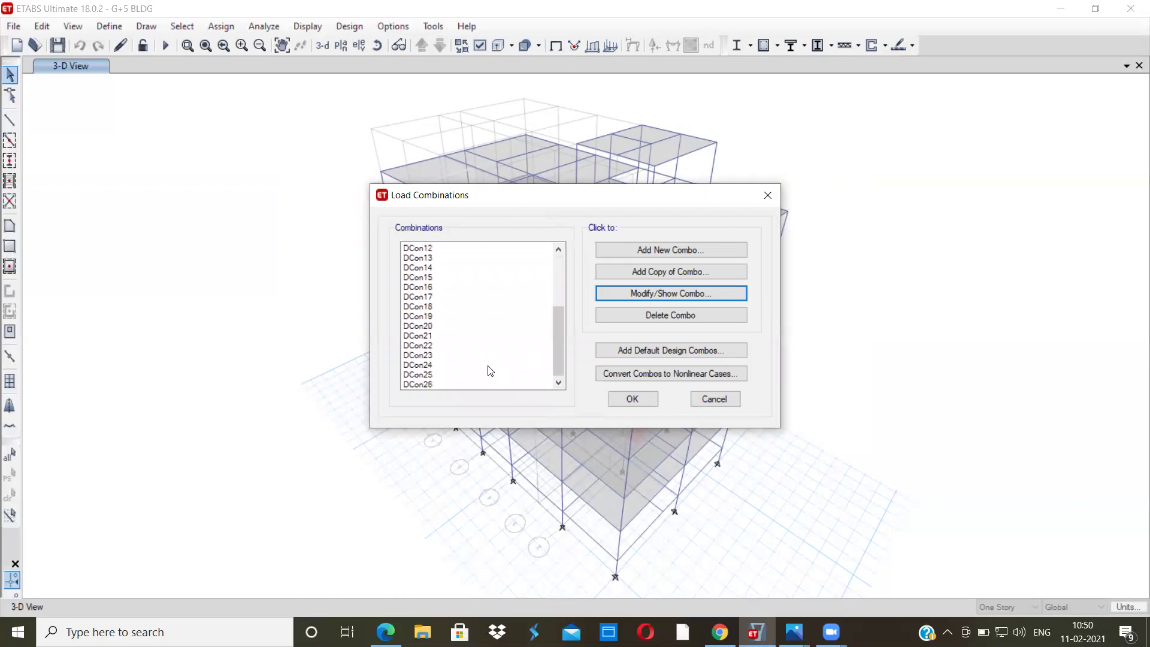
scroll(491, 371, "up", 4)
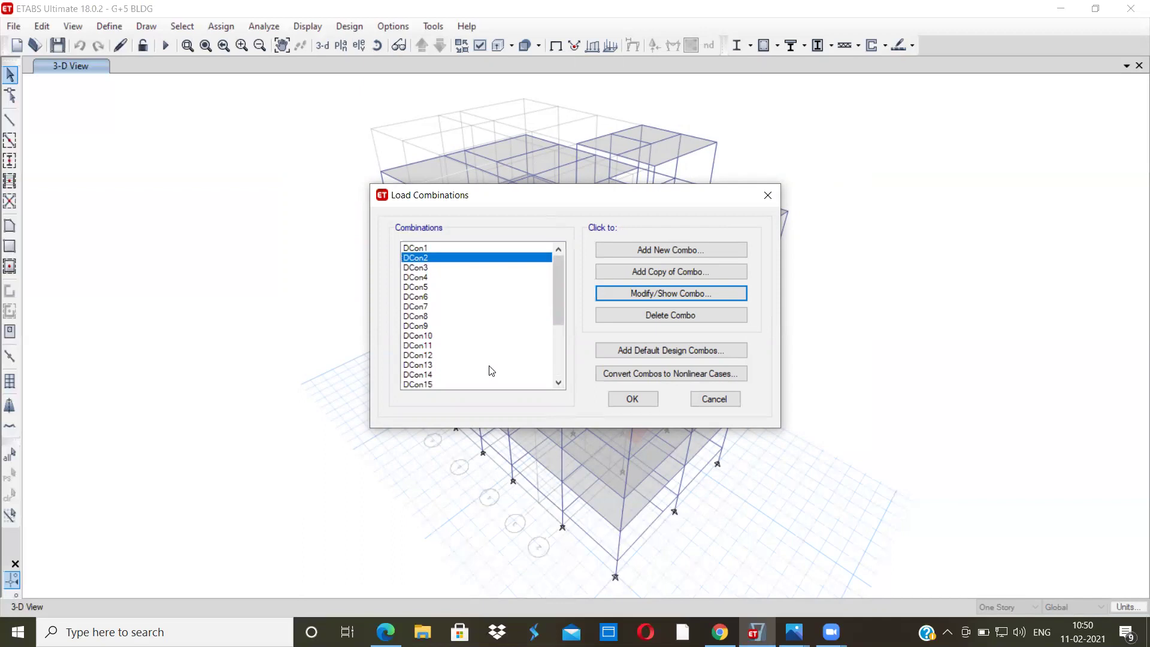
scroll(490, 371, "down", 4)
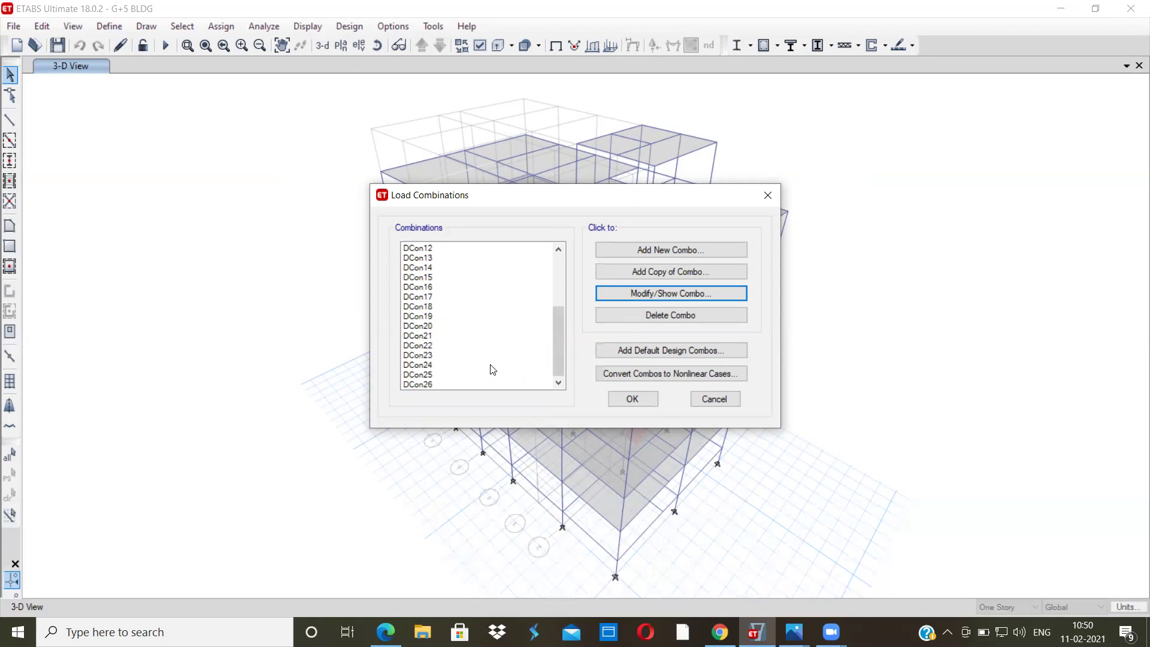
Switch to Photos to read the unfactored load combinations for foundation sizing and serviceability, and return to ETABS.
mouse_move(795, 632)
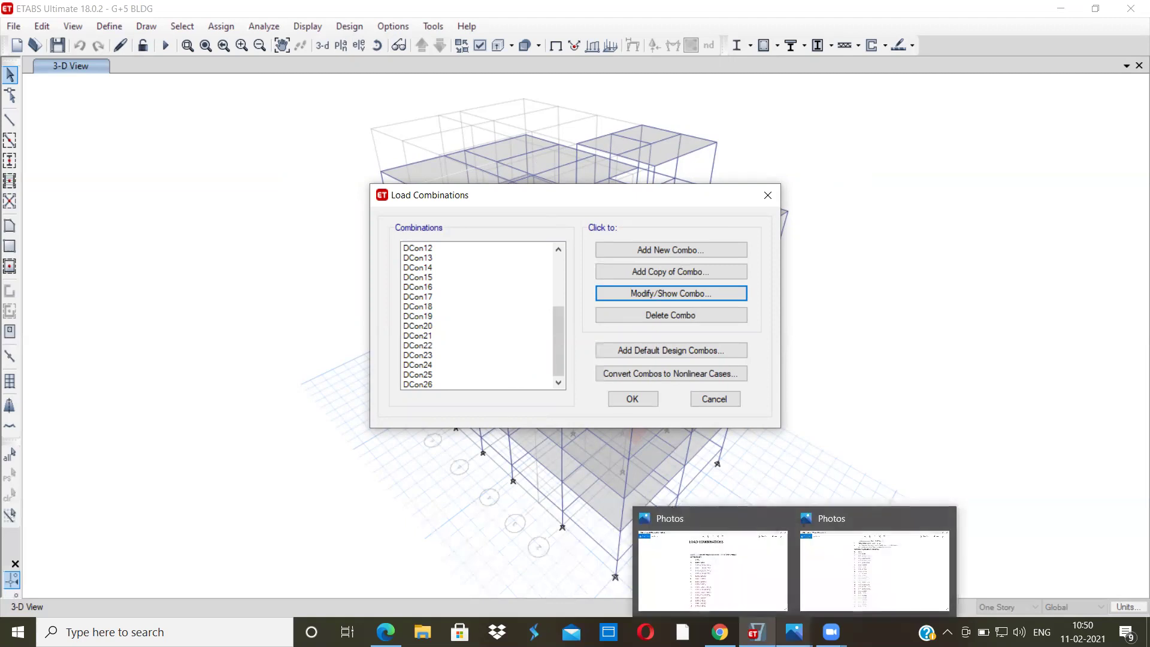
left_click(713, 564)
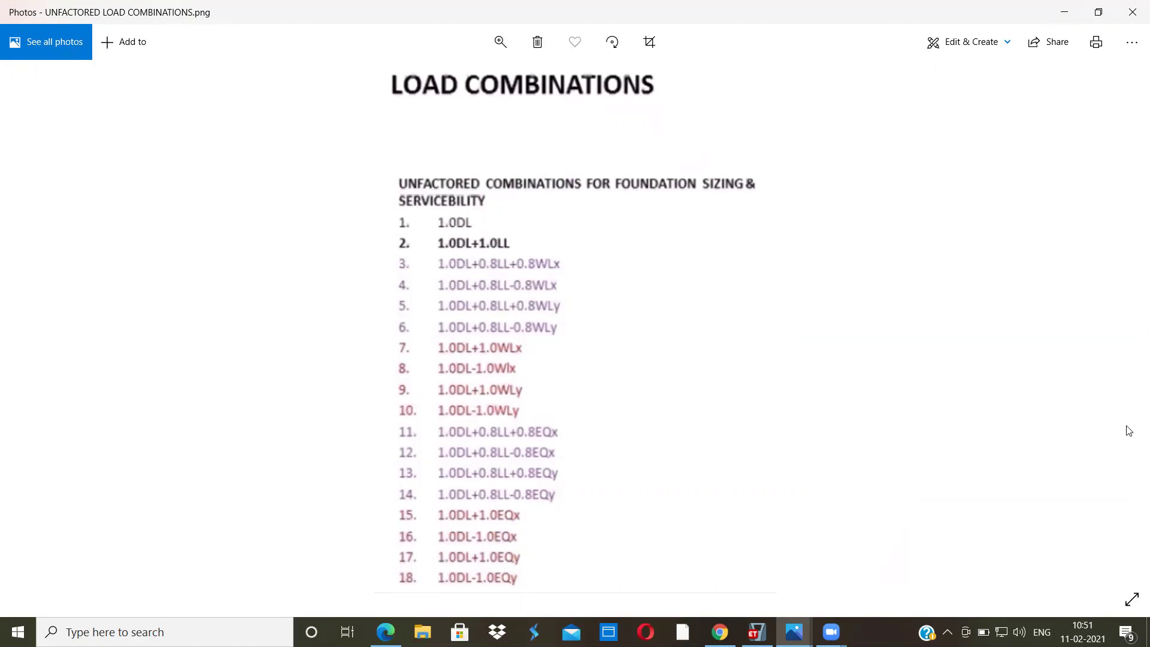
left_click(1065, 12)
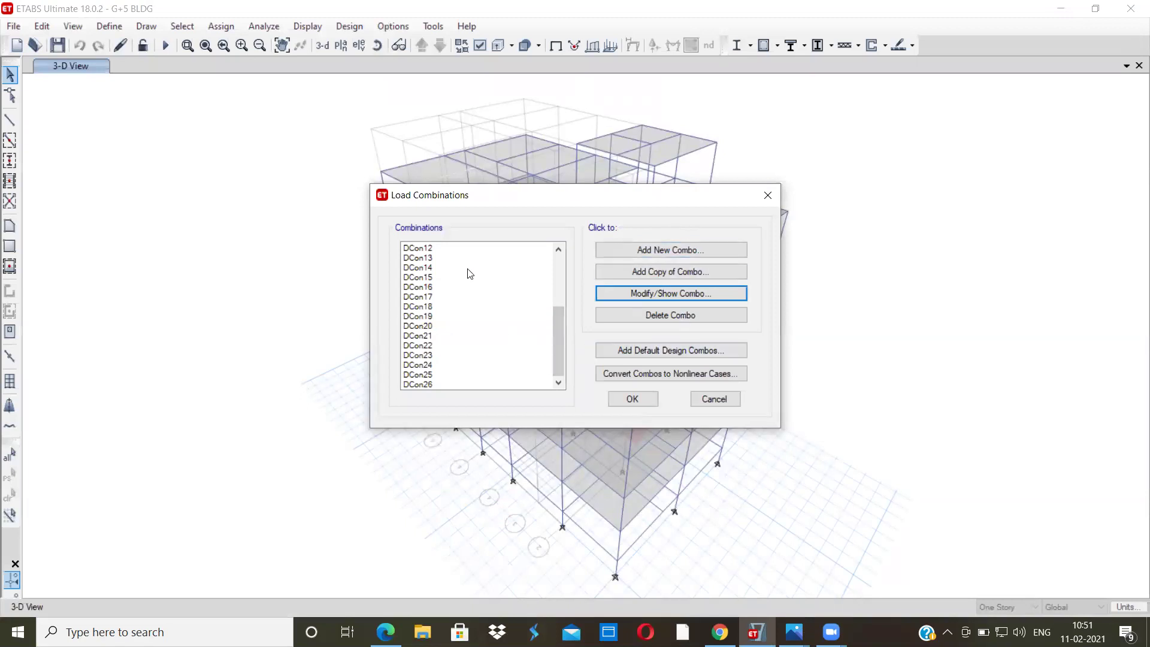
Add the default Concrete Frame Design combinations again, converted to editable user combinations, and locate them in the combination list.
left_click(673, 350)
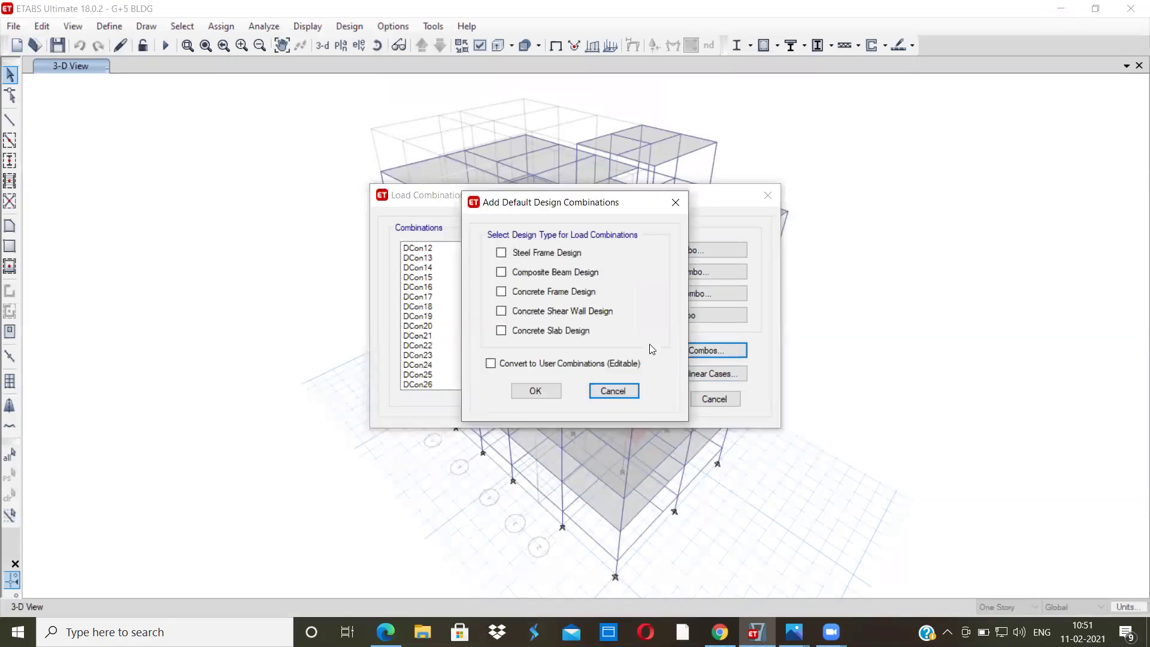
left_click(530, 292)
left_click(527, 388)
scroll(516, 352, "down", 4)
scroll(517, 353, "down", 6)
scroll(518, 354, "down", 2)
scroll(519, 357, "up", 3)
scroll(519, 356, "up", 4)
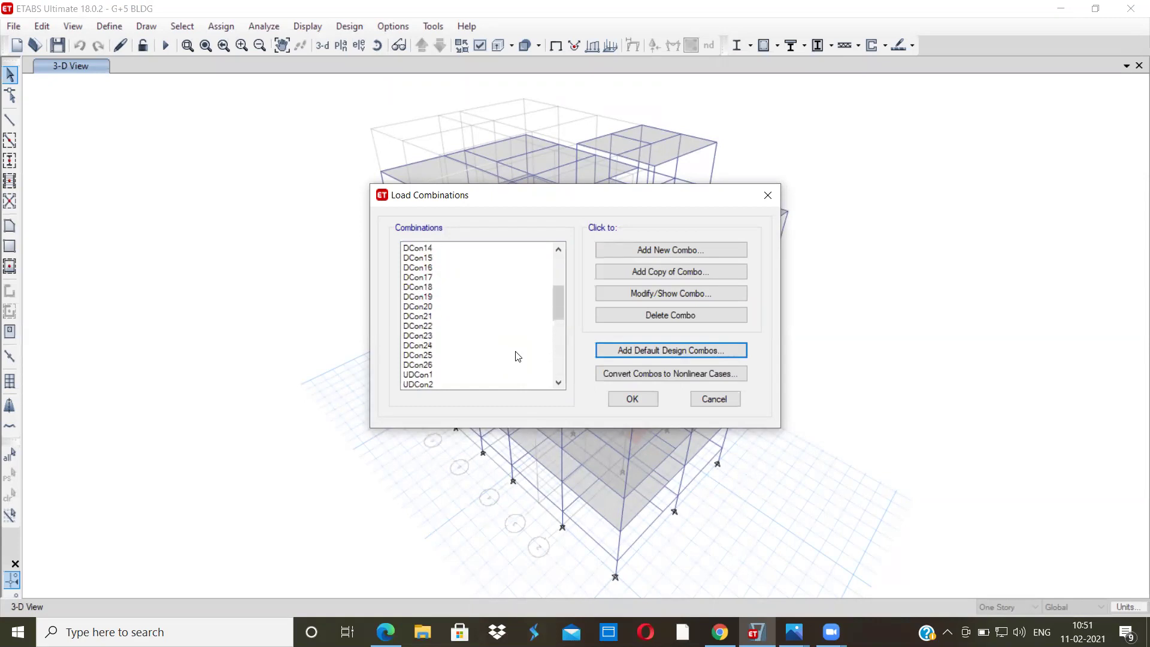
scroll(518, 356, "down", 1)
Inspect the load cases and scale factors of combination DCon26 and close its data.
mouse_move(423, 342)
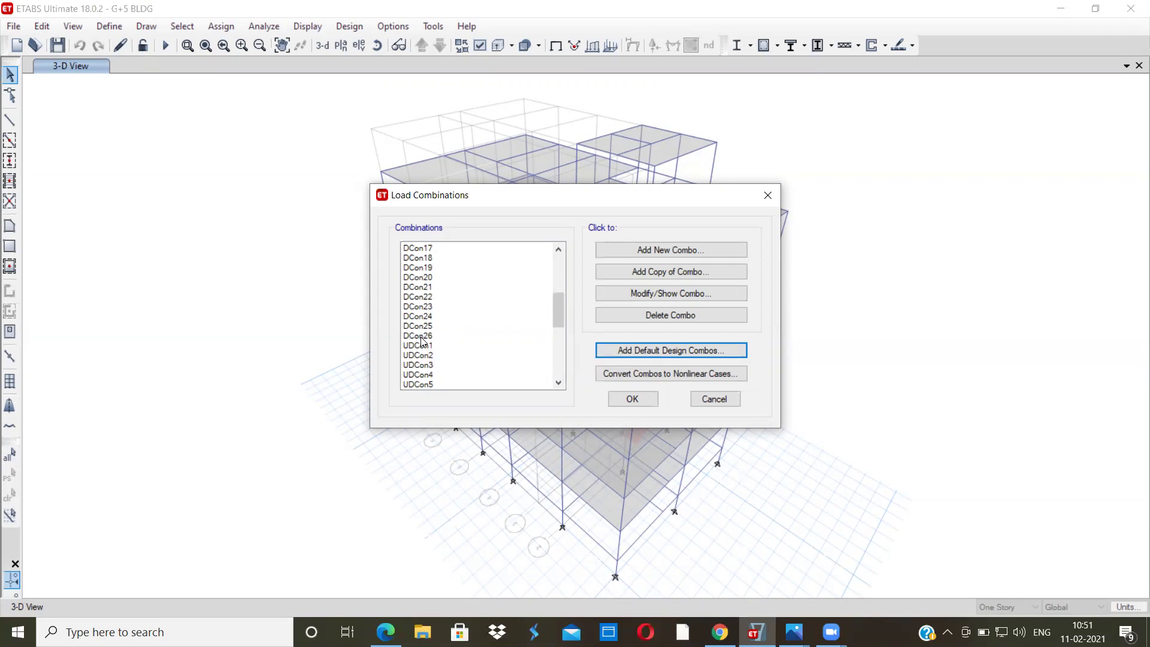
left_click(418, 339)
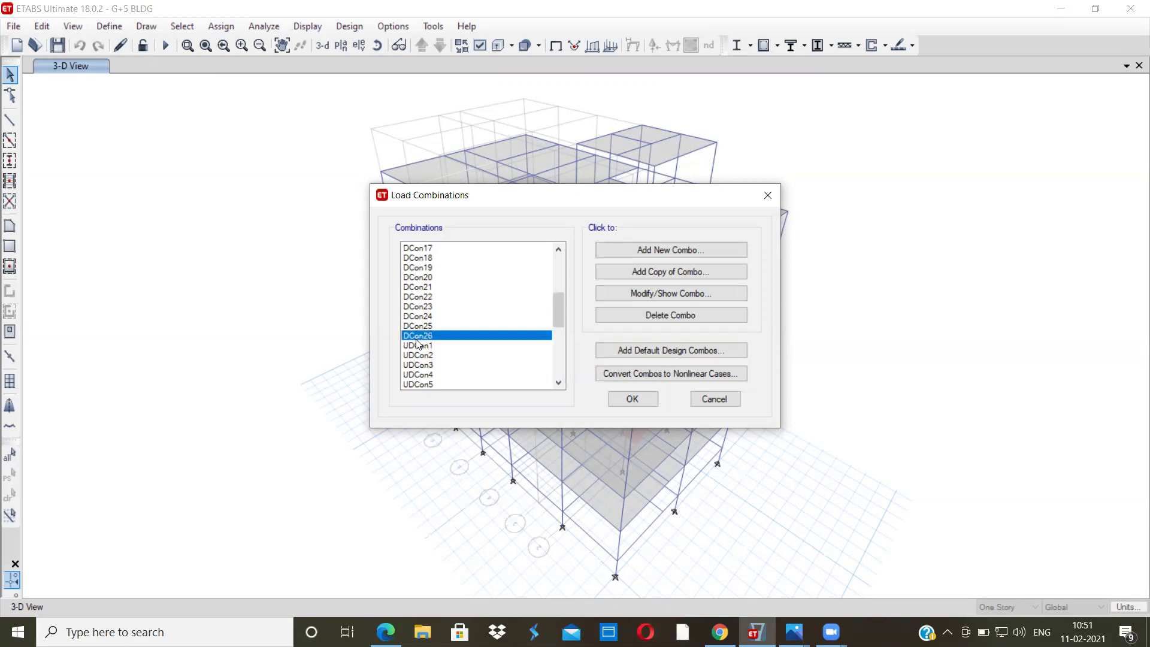
left_click(643, 292)
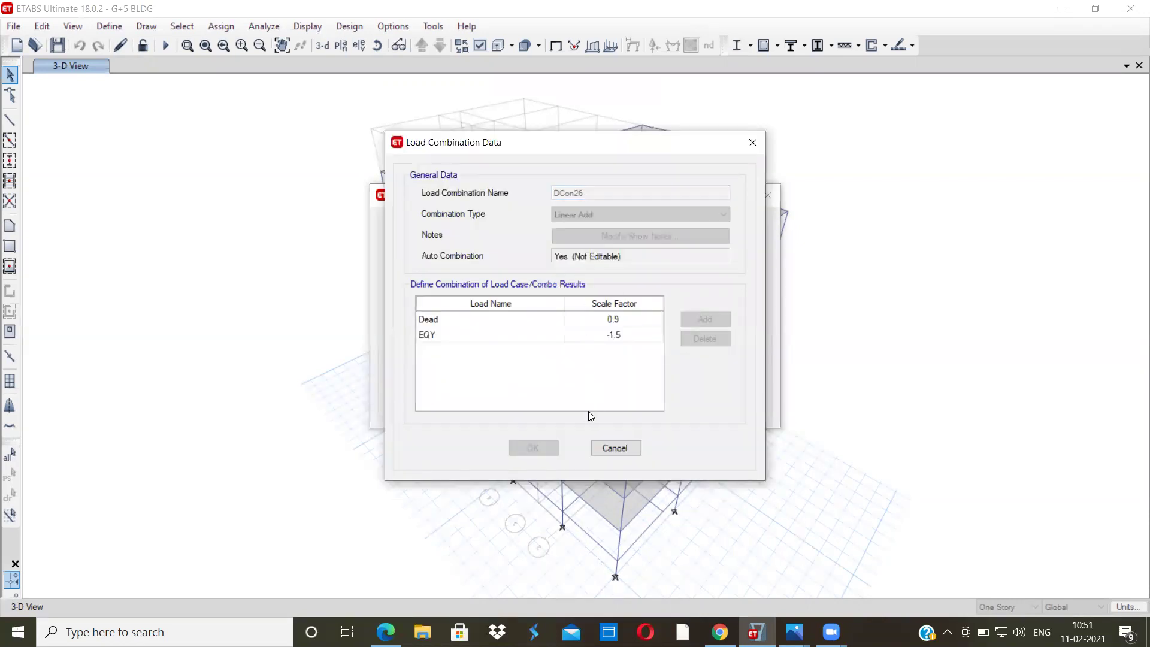
left_click(606, 447)
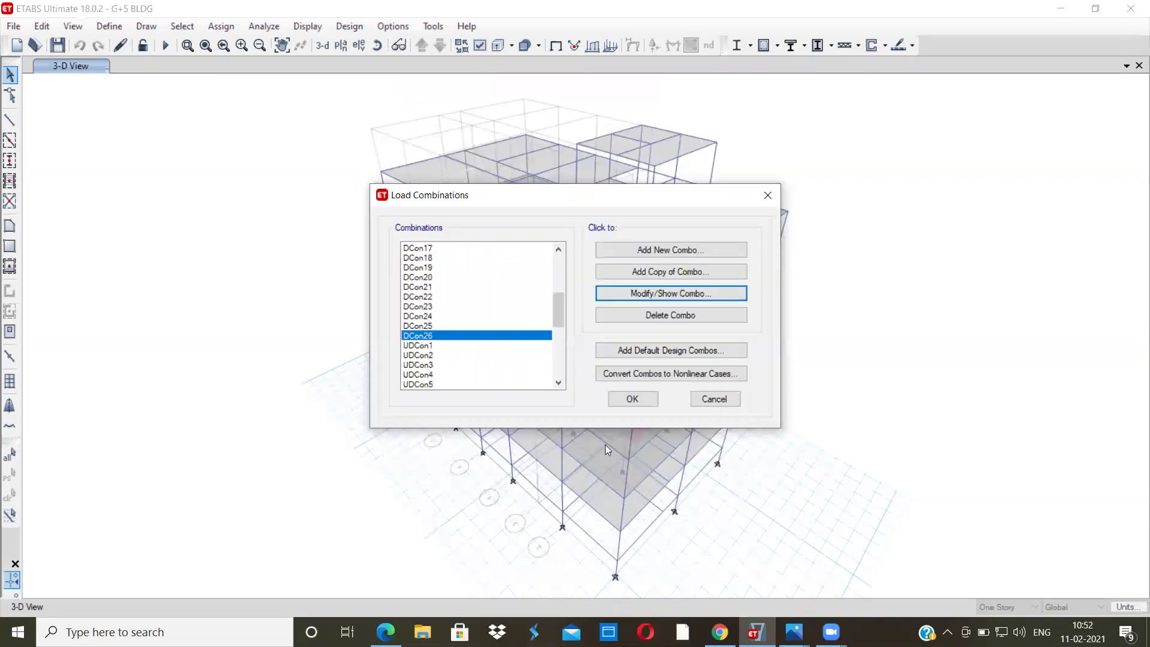
Set the Dead scale factor to 1 in combination UDCon1 and accept it.
left_click(421, 345)
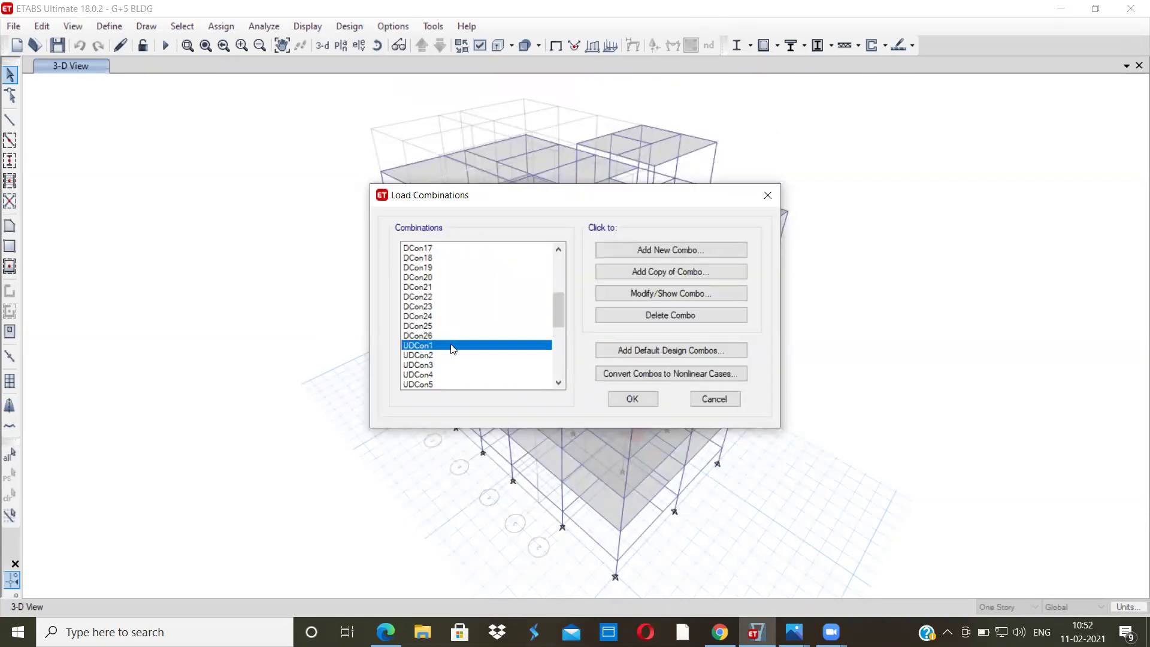
left_click(635, 295)
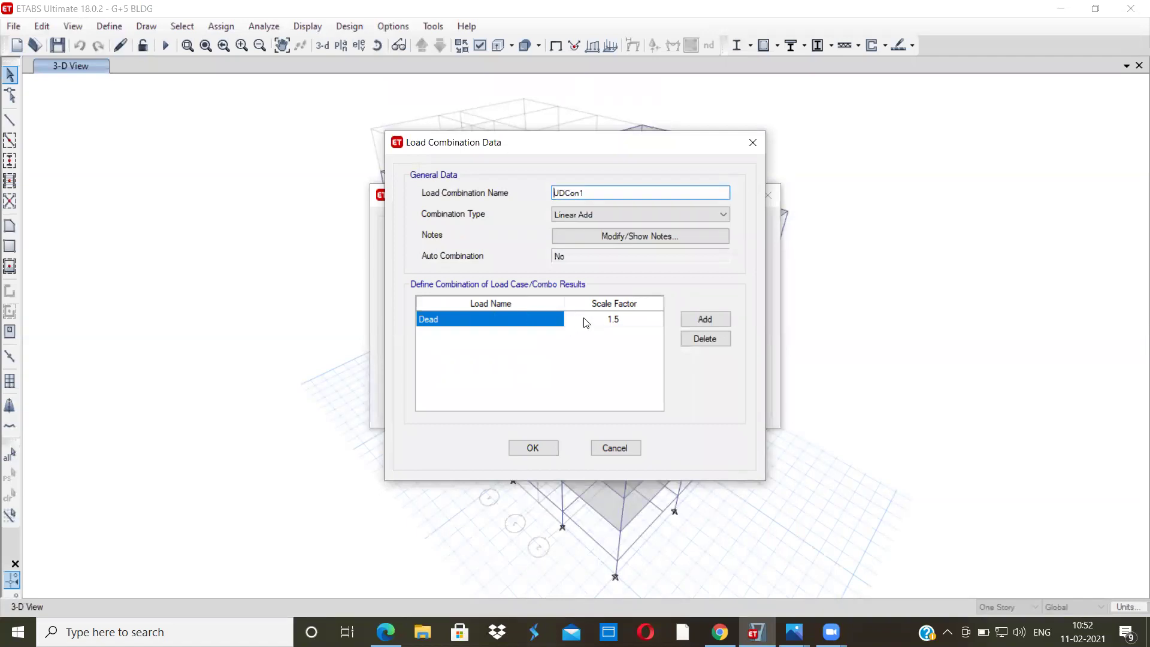
left_click(623, 324)
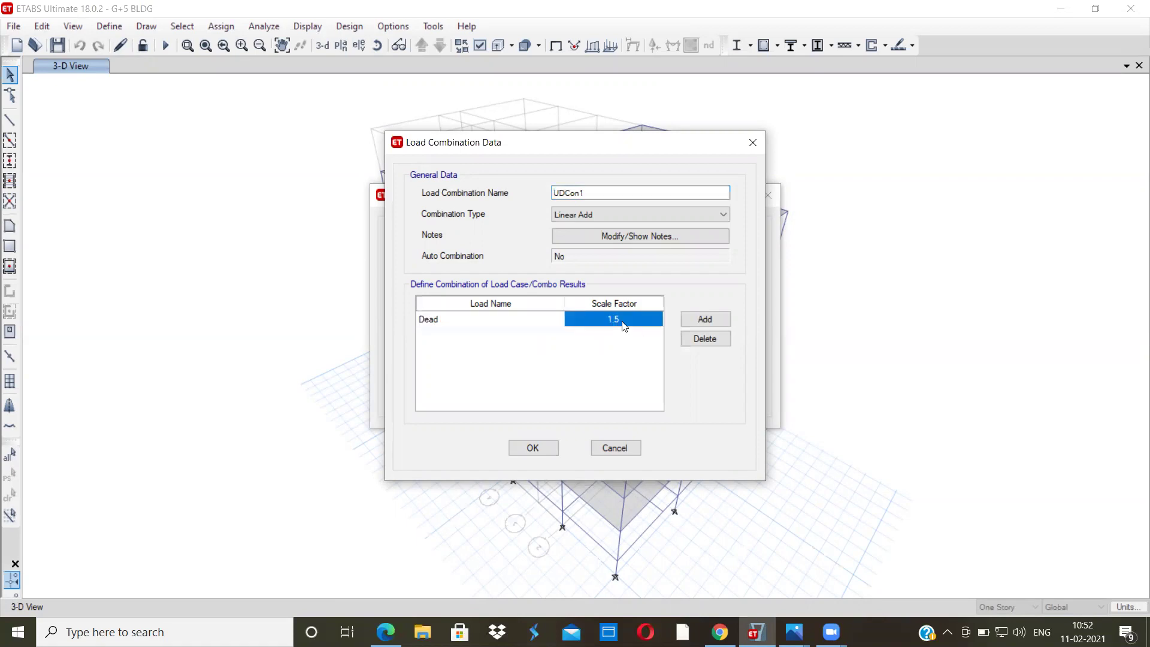
type("1")
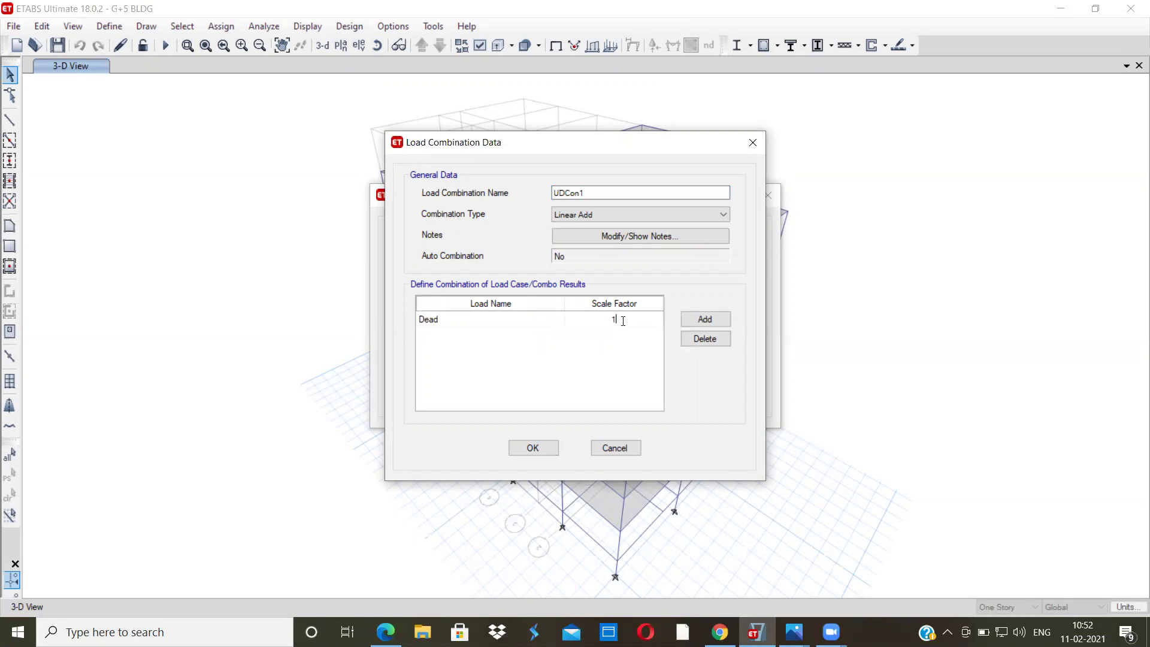
left_click(543, 450)
Set the Dead and LL (CASE) scale factors to 1 in combination UDCon2 and accept it.
left_click(443, 357)
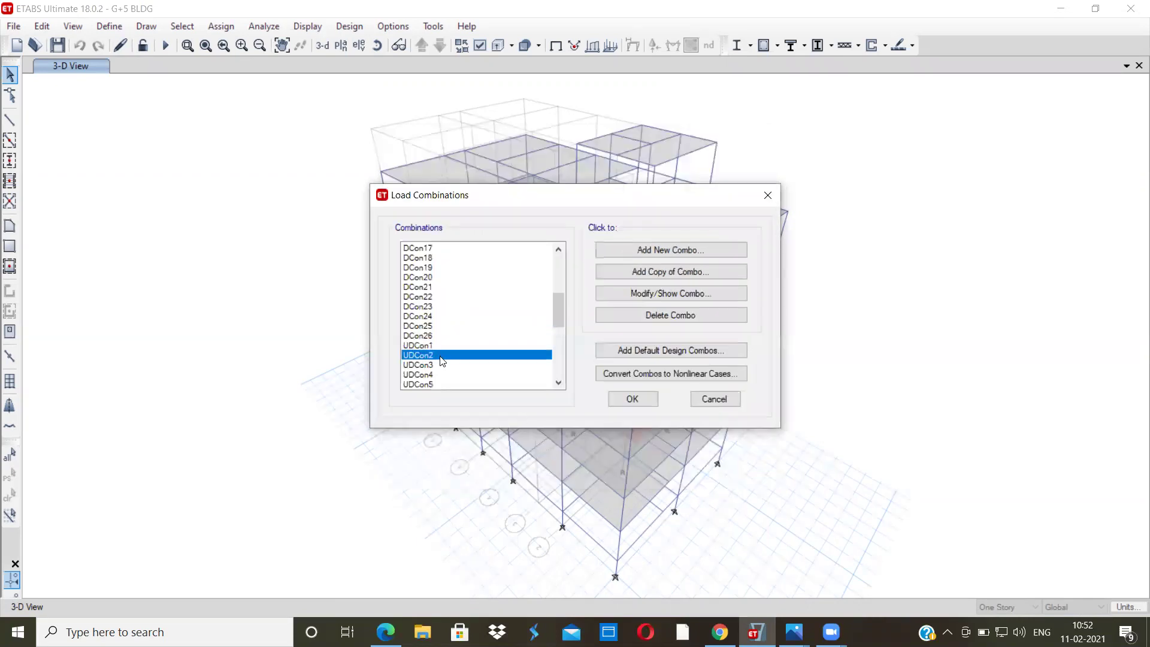
left_click(641, 293)
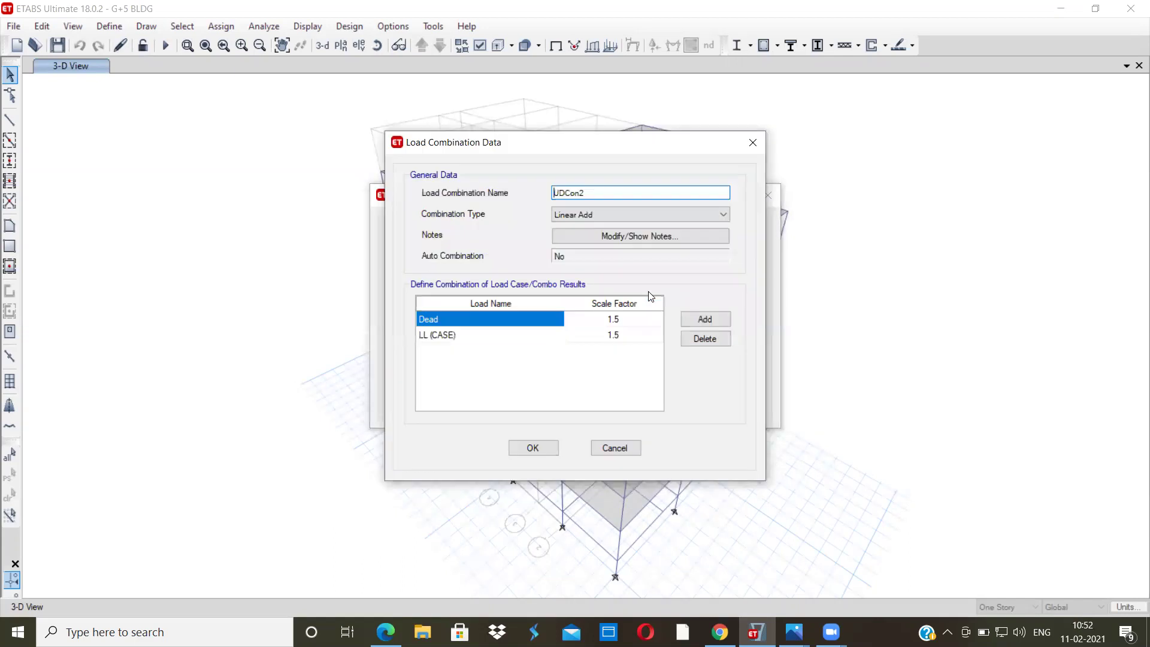
left_click(617, 319)
type("1")
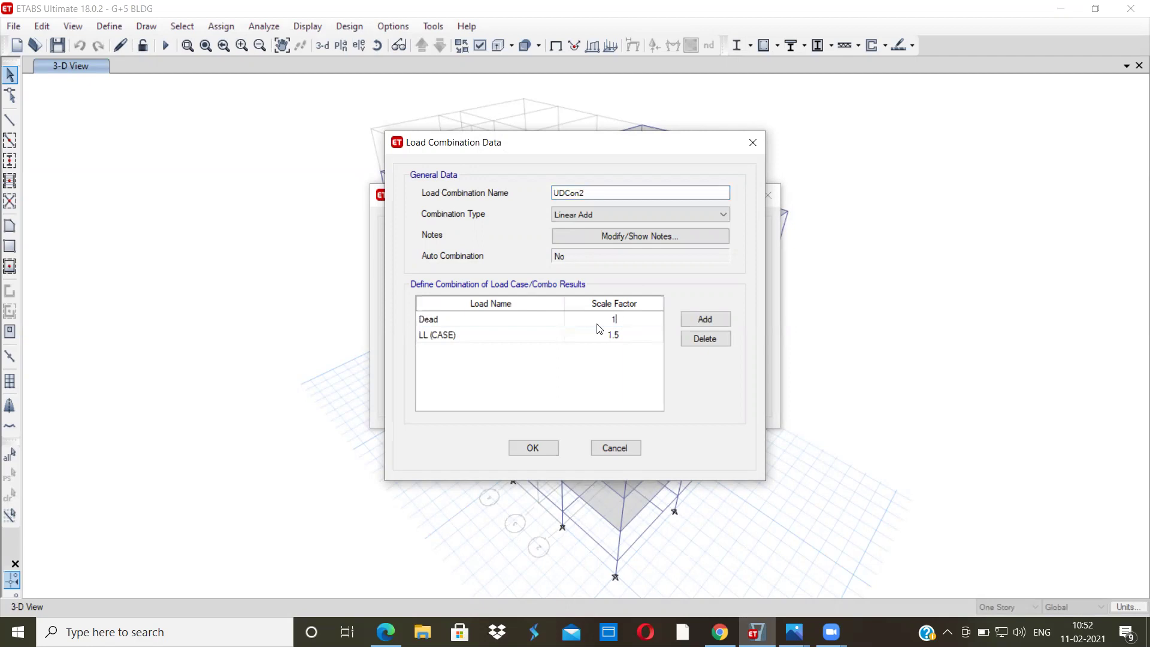
left_click(627, 335)
type("1")
left_click(533, 447)
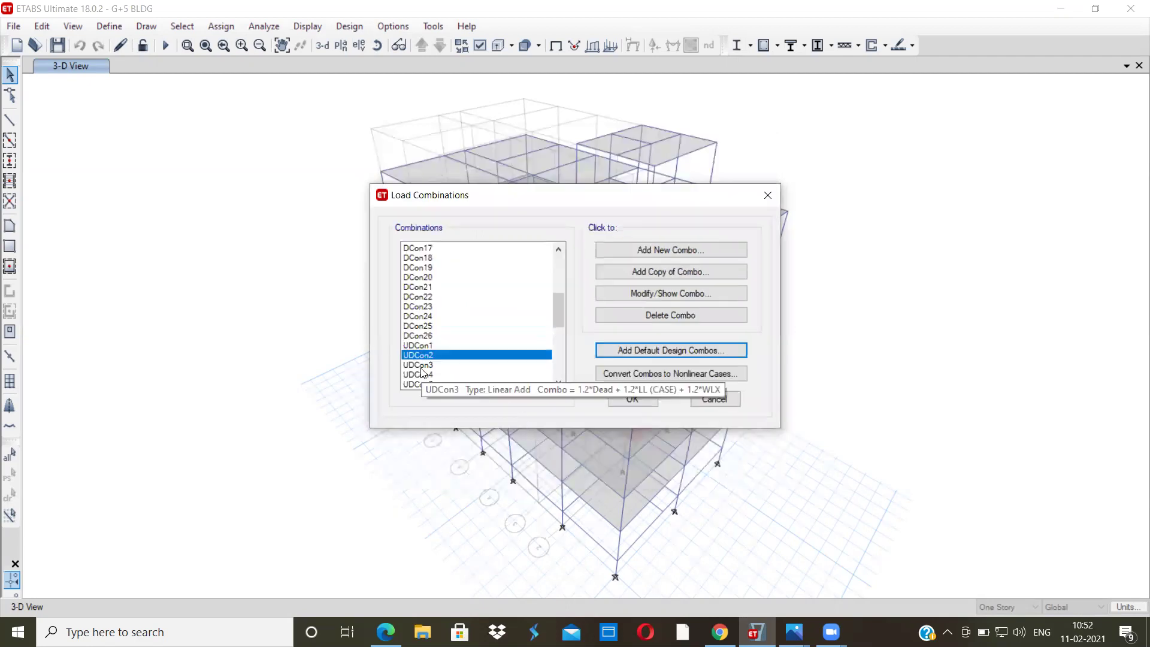
Set the scale factors in combination UDCon3 to Dead 1, LL (CASE) 0.8 and WLX 0.8, and accept it.
left_click(455, 365)
left_click(662, 293)
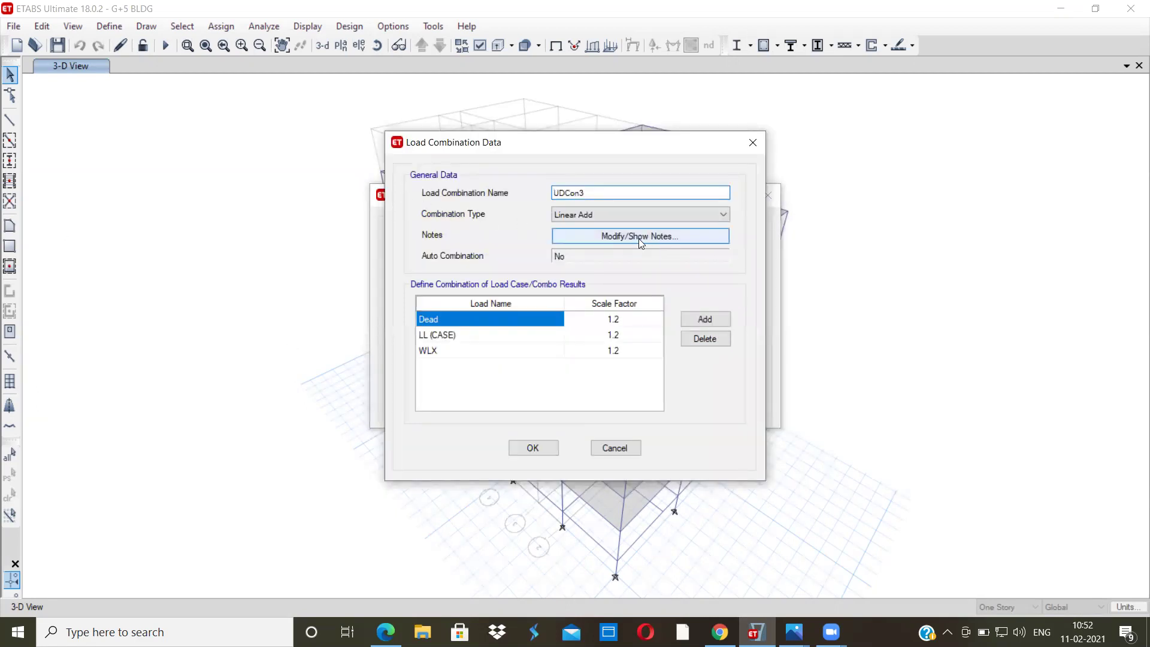
left_click(626, 325)
type("1")
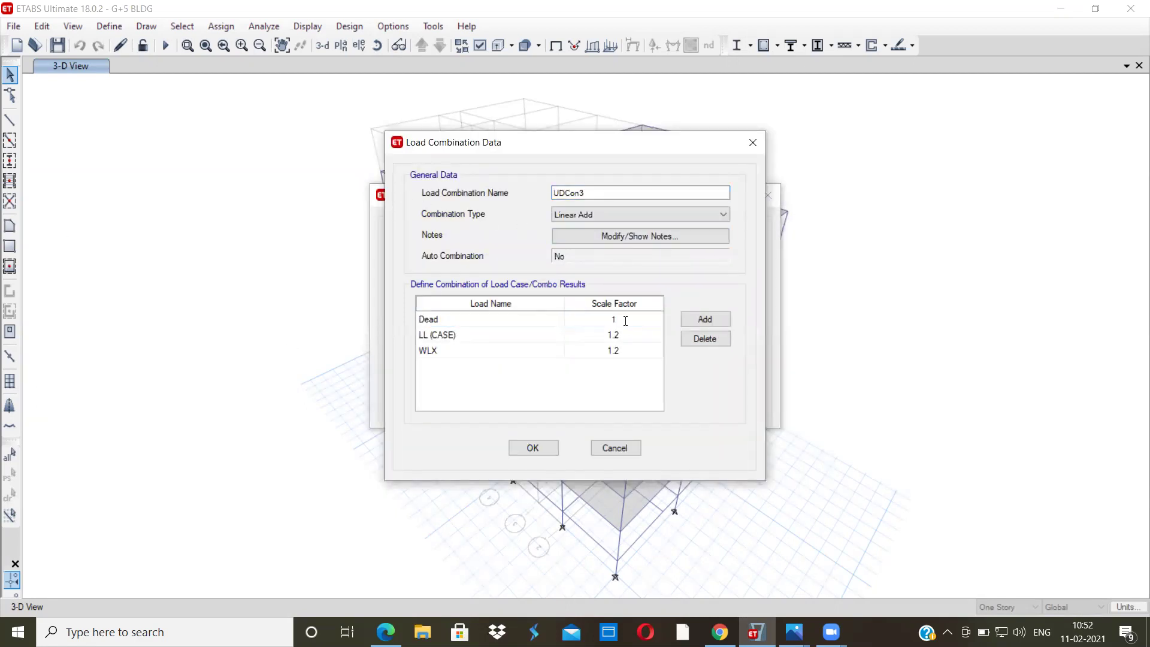
left_click(618, 336)
type("08")
key("BackSpace")
type(".8")
left_click(626, 351)
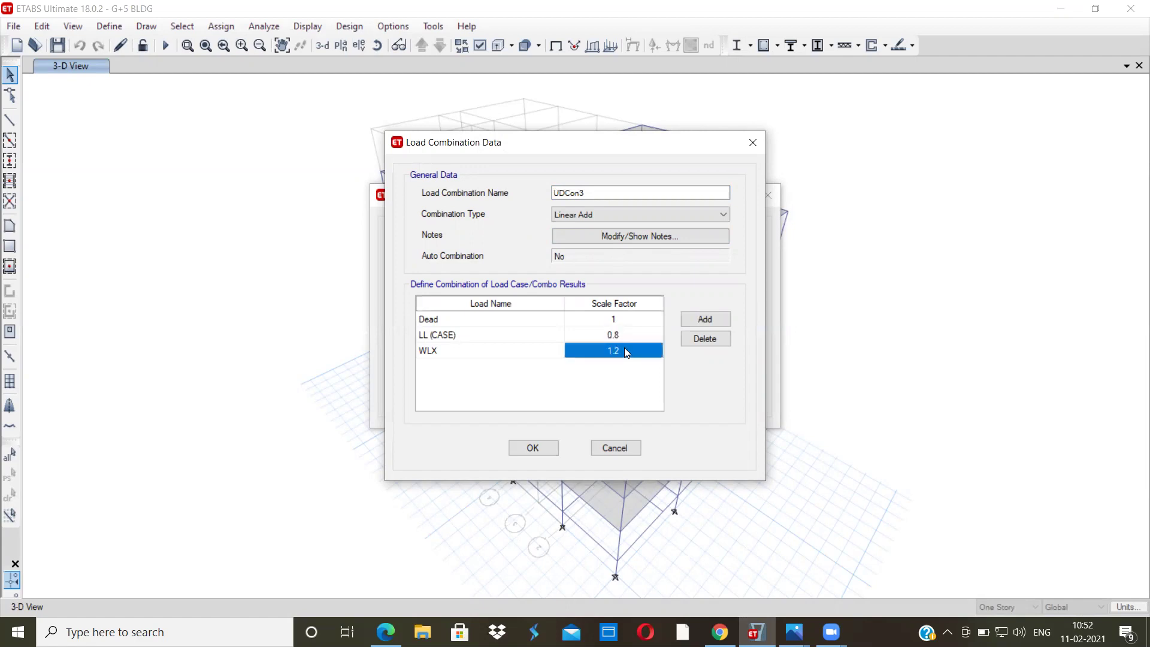
left_click(625, 351)
key("BackSpace")
key("BackSpace")
key("BackSpace")
type("0.8")
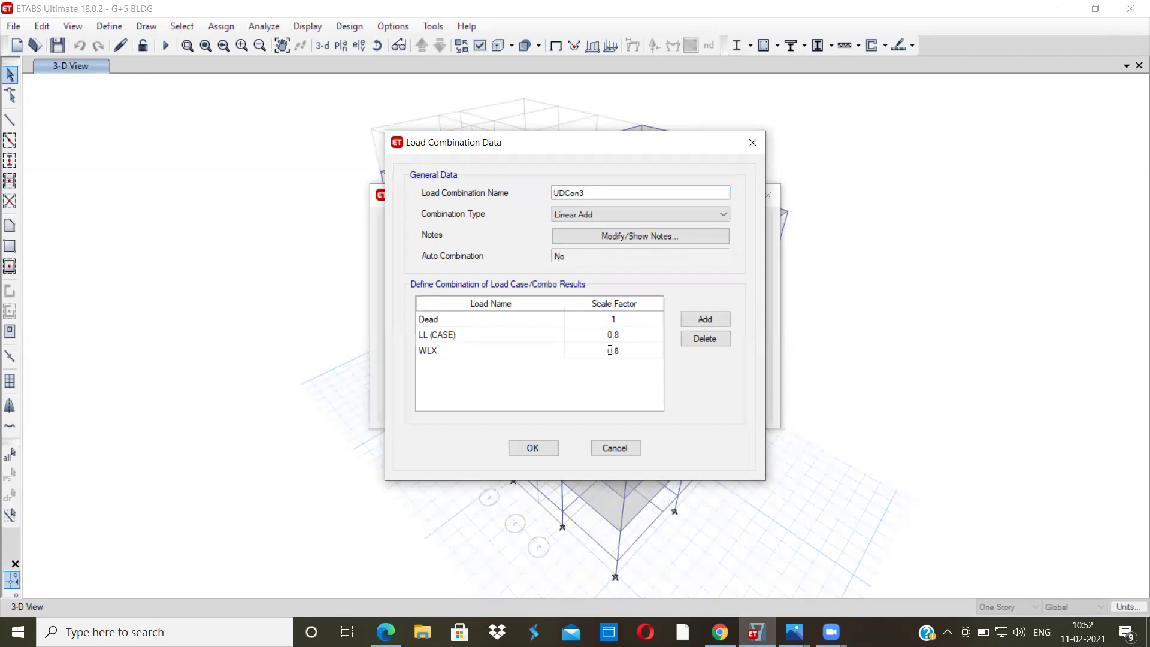
left_click(533, 448)
Set the scale factors in combination UDCon4 to Dead 1, LL (CASE) 0.8 and WLX -0.8, and accept it.
left_click(442, 375)
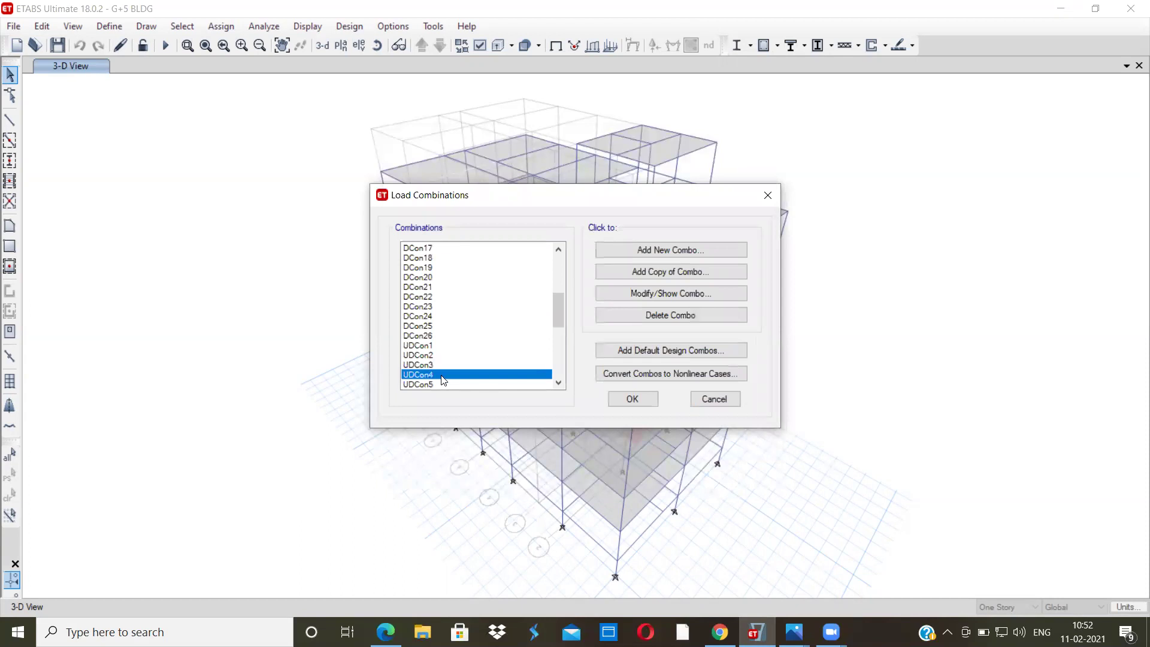
left_click(658, 293)
left_click(613, 320)
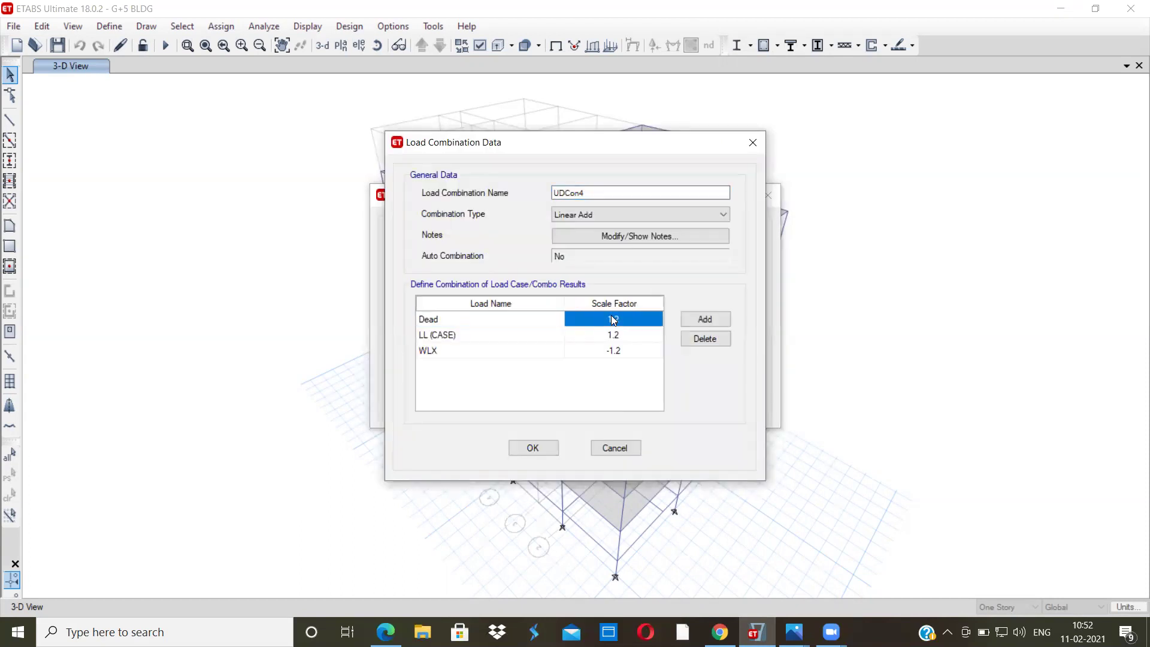
left_click(613, 320)
left_click(622, 335)
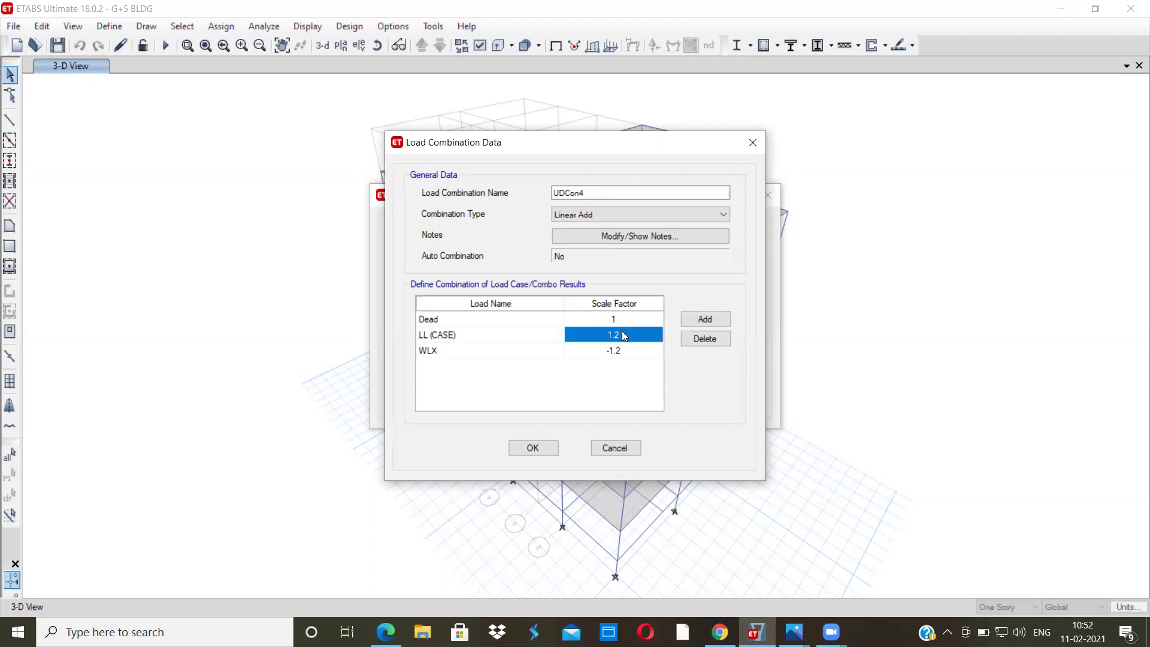
type("0.8")
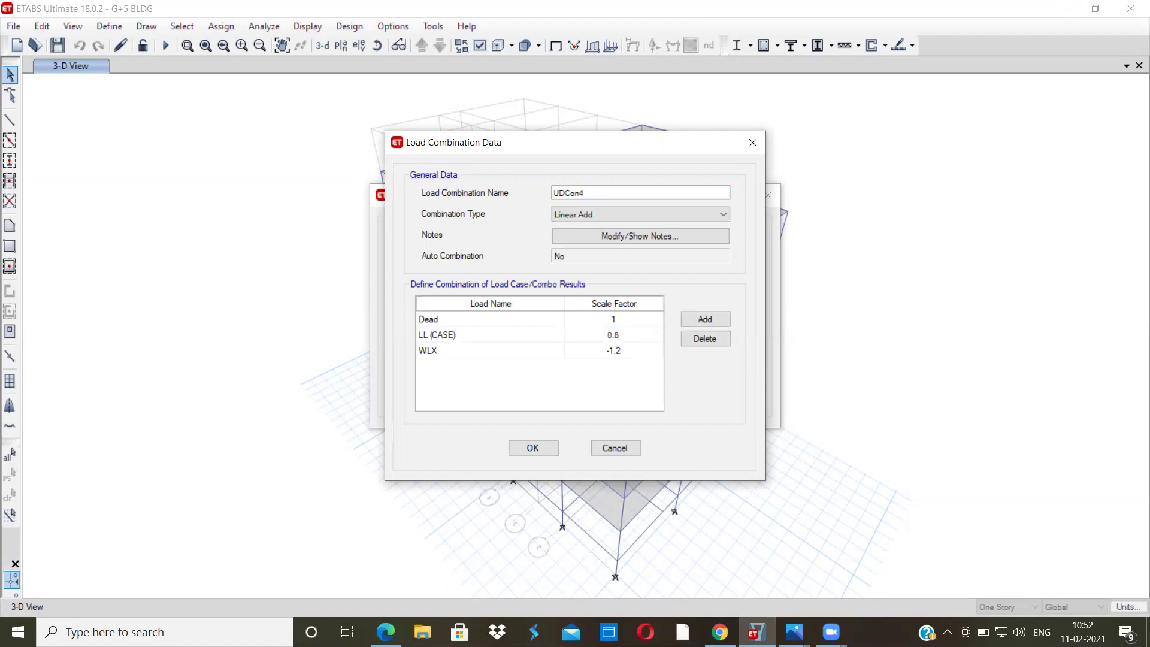
left_click(626, 349)
type("-0.8")
left_click(538, 450)
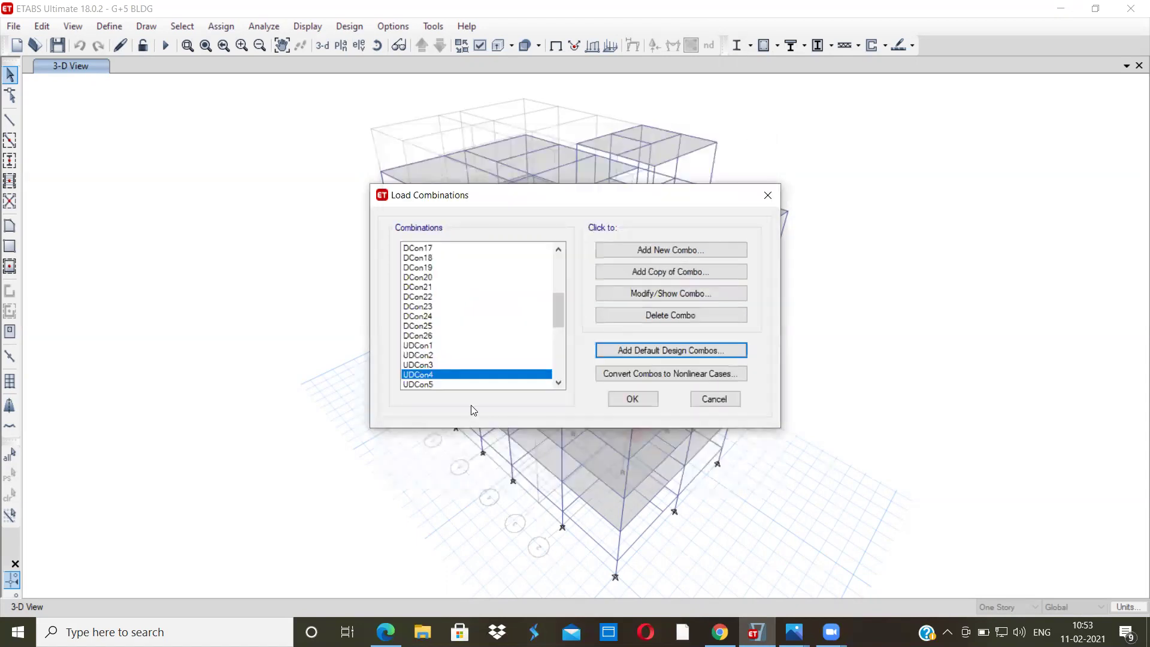
Set the scale factors in combination UDCon5 to Dead 1, LL (CASE) 0.8 and WLY 0.8, and accept it.
scroll(447, 365, "down", 2)
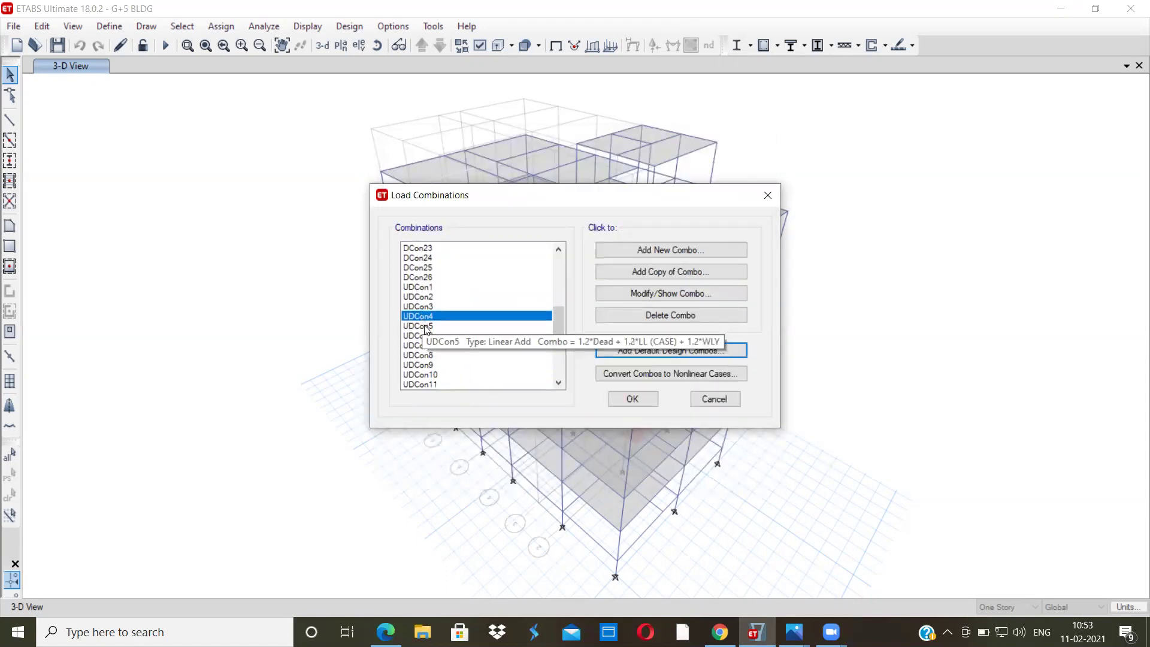
left_click(429, 326)
left_click(649, 290)
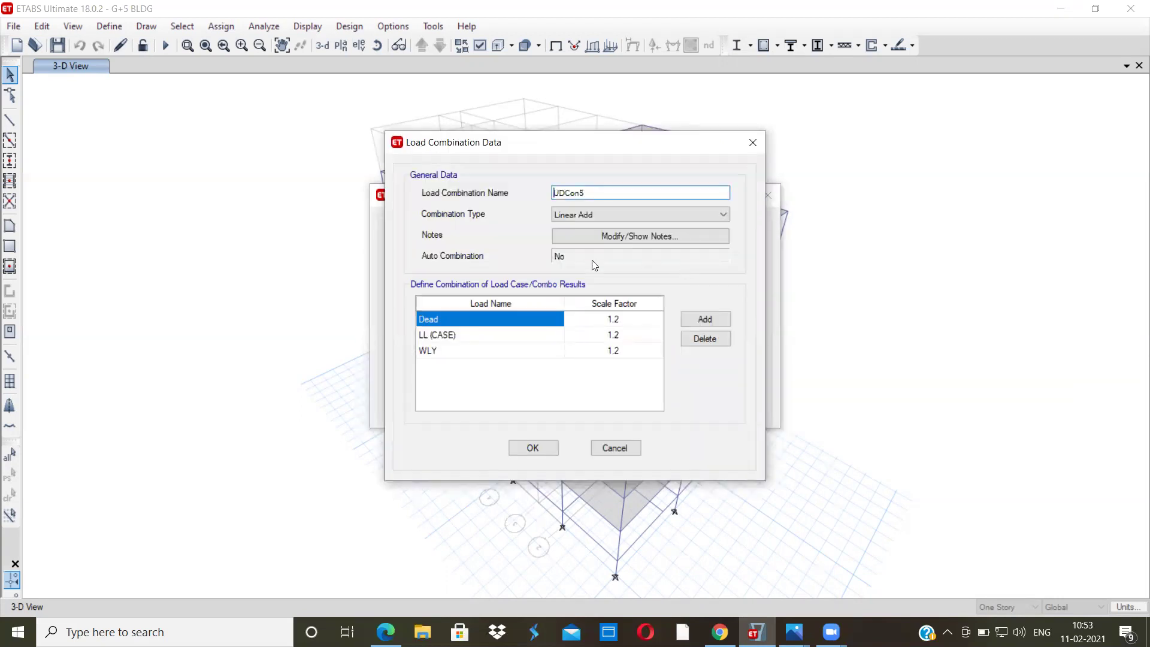
left_click(624, 320)
type("1")
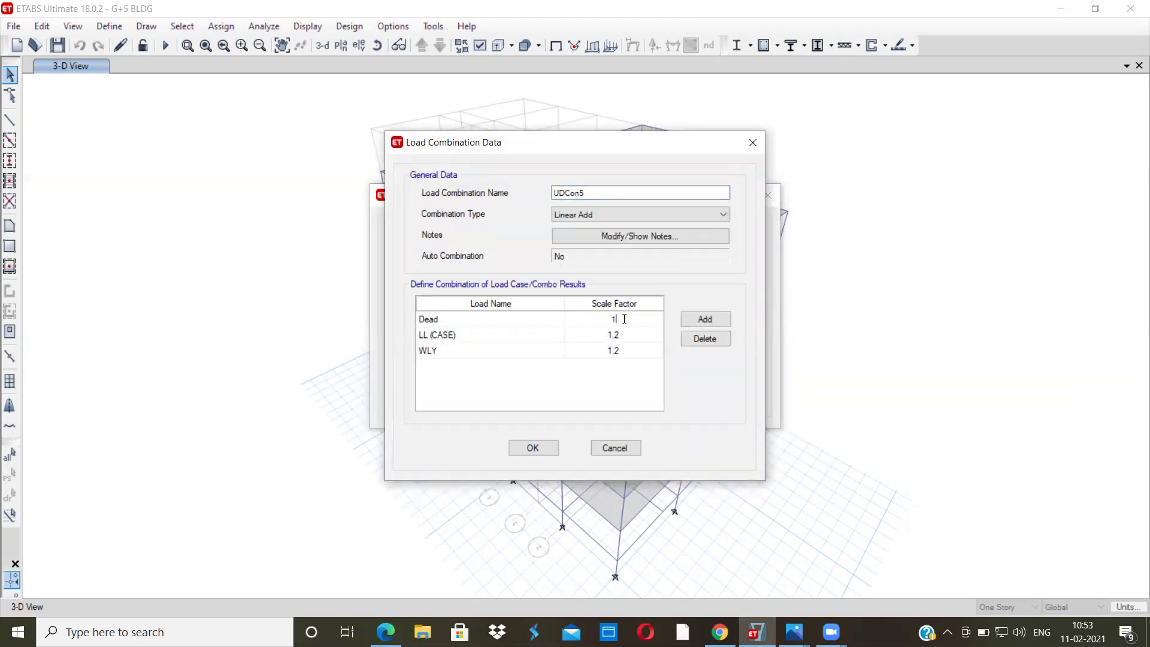
left_click(620, 339)
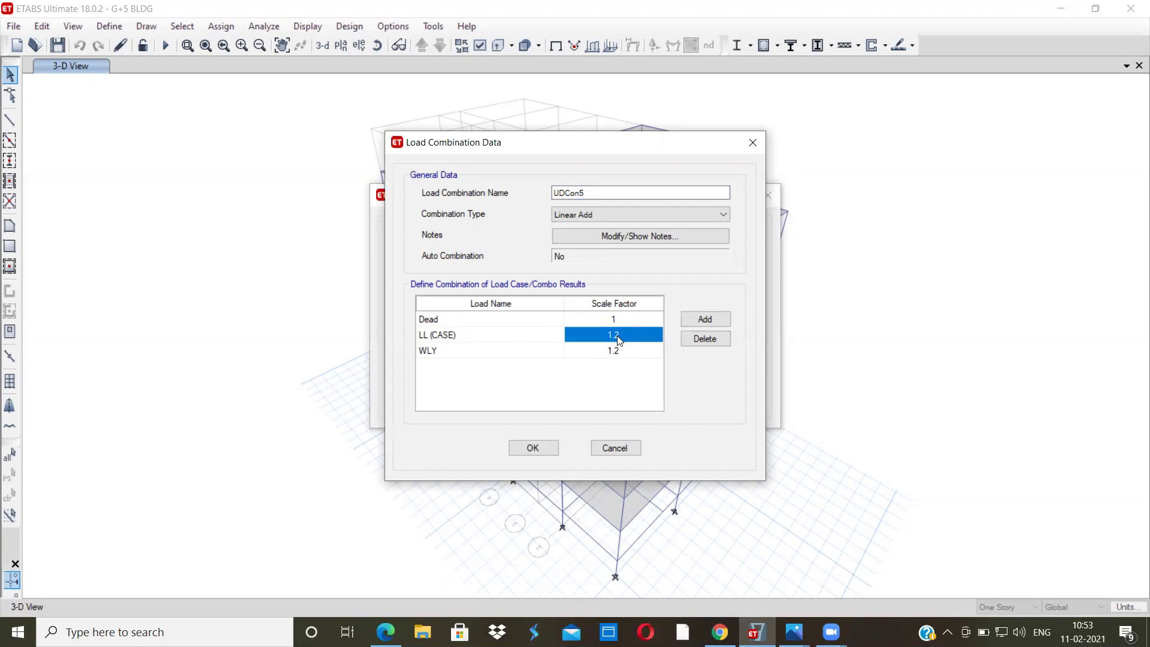
type("0.8")
left_click(615, 352)
type("0.8")
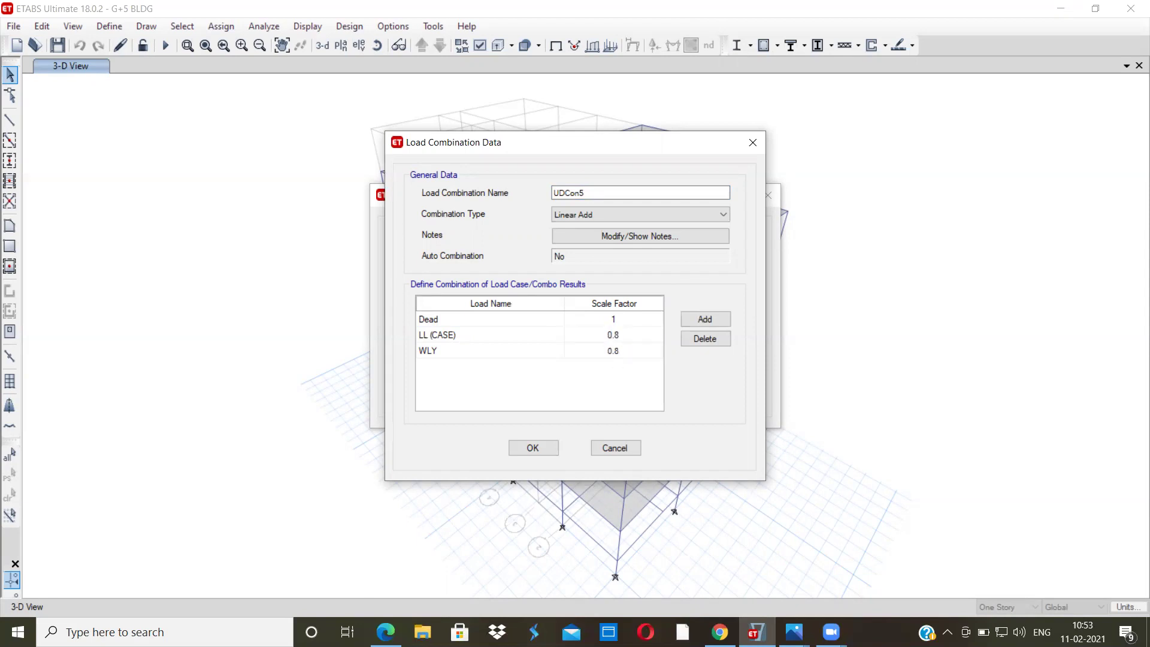
left_click(534, 448)
Set the scale factors in combination UDCon6 to Dead 1, LL (CASE) 0.8 and WLY -0.8, and accept it.
left_click(440, 336)
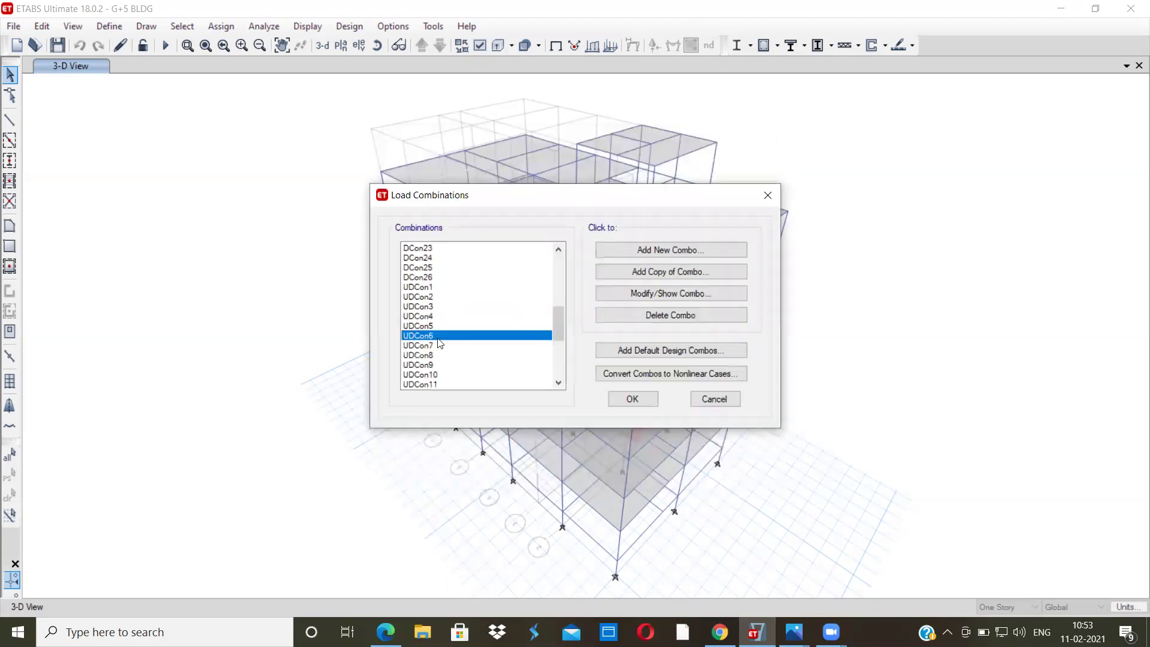
left_click(674, 290)
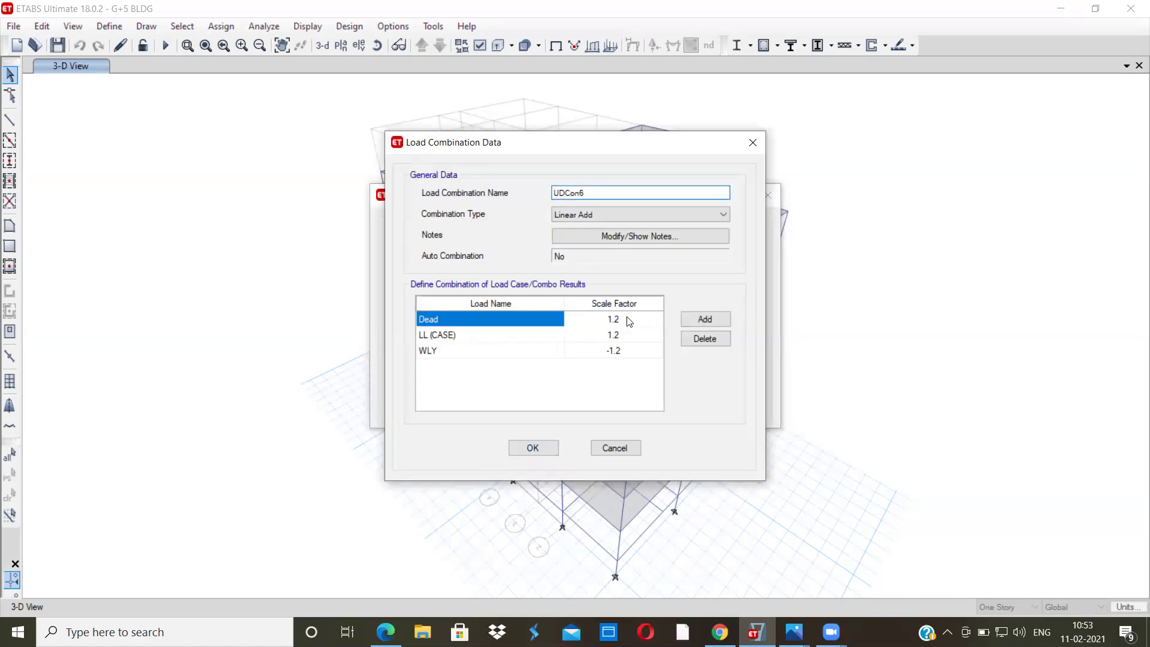
left_click(628, 320)
type("1")
left_click(620, 336)
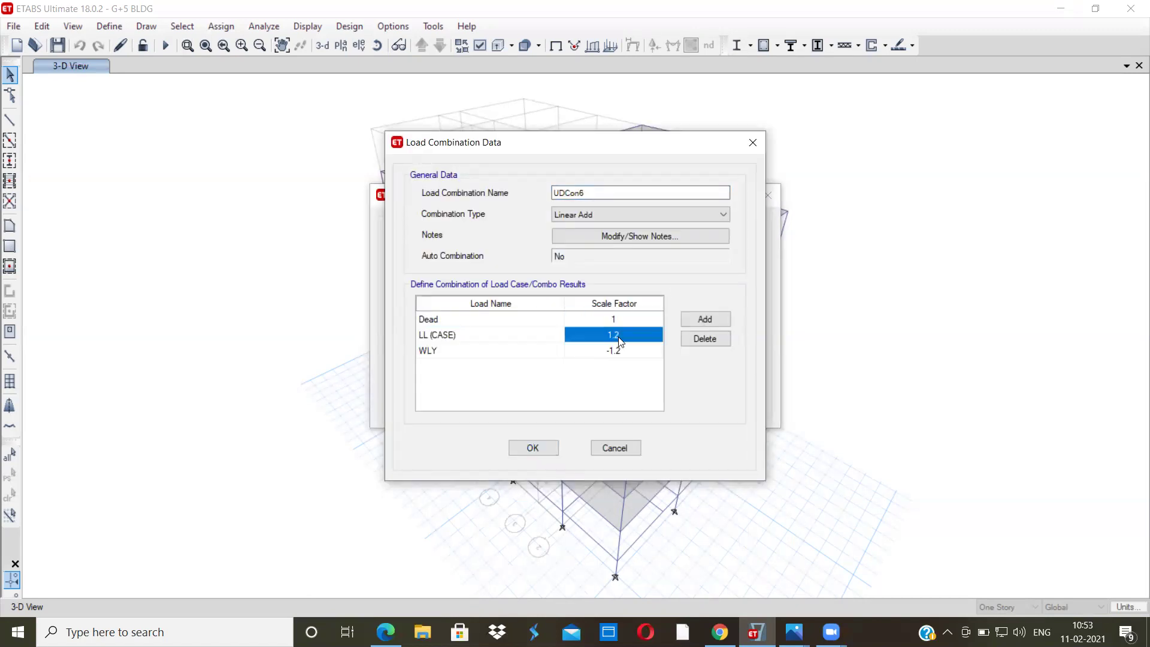
type("0.8")
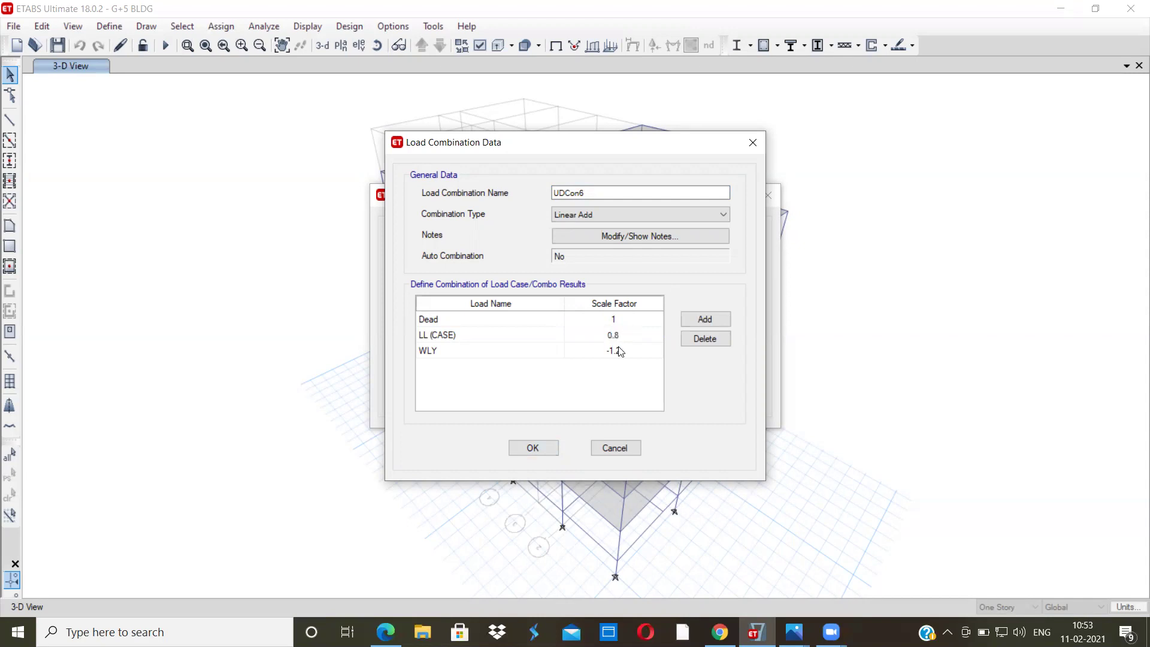
left_click(619, 351)
type("-0.8")
left_click(534, 447)
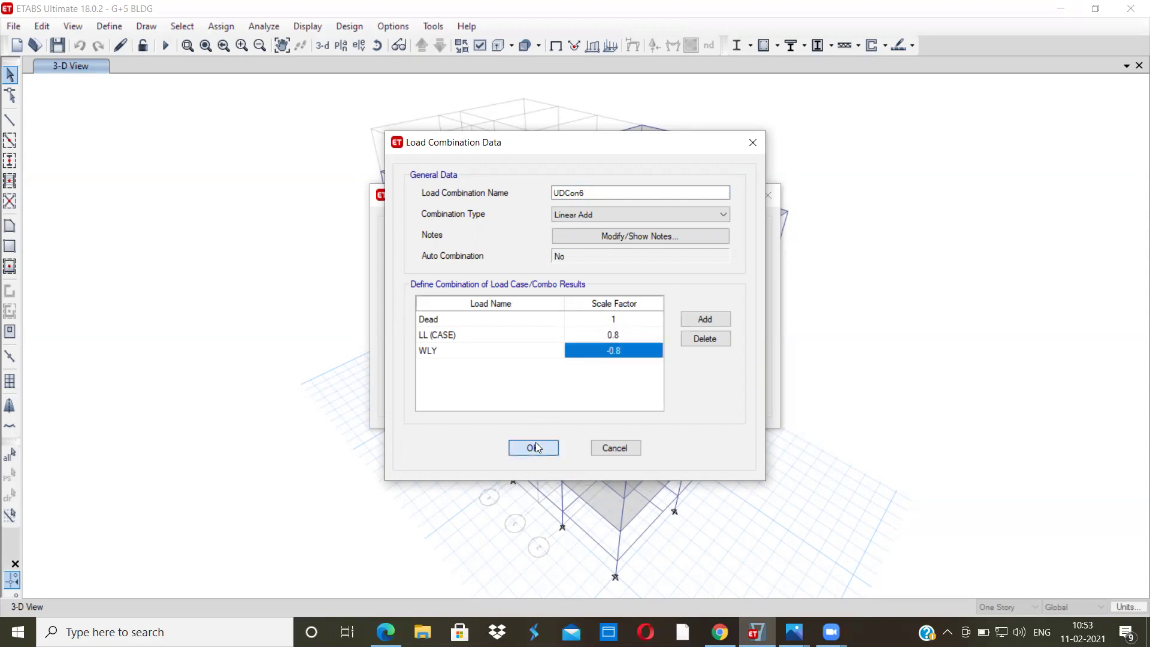
Set the Dead and WLX scale factors to 1 in combination UDCon7 and accept it.
left_click(444, 346)
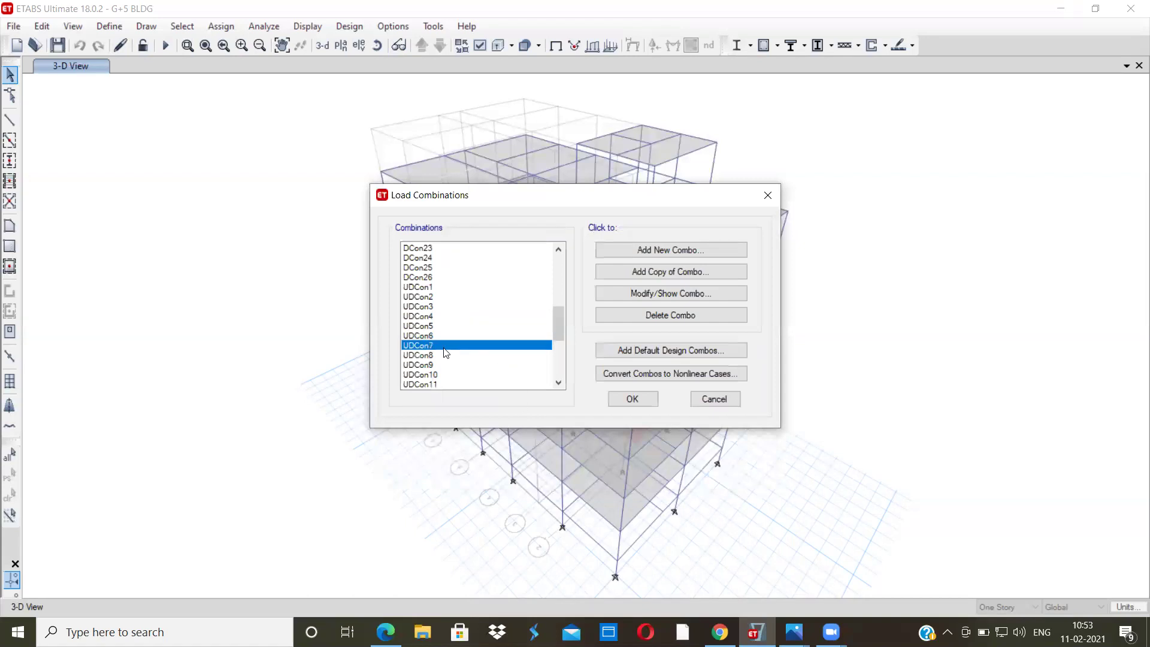
left_click(647, 296)
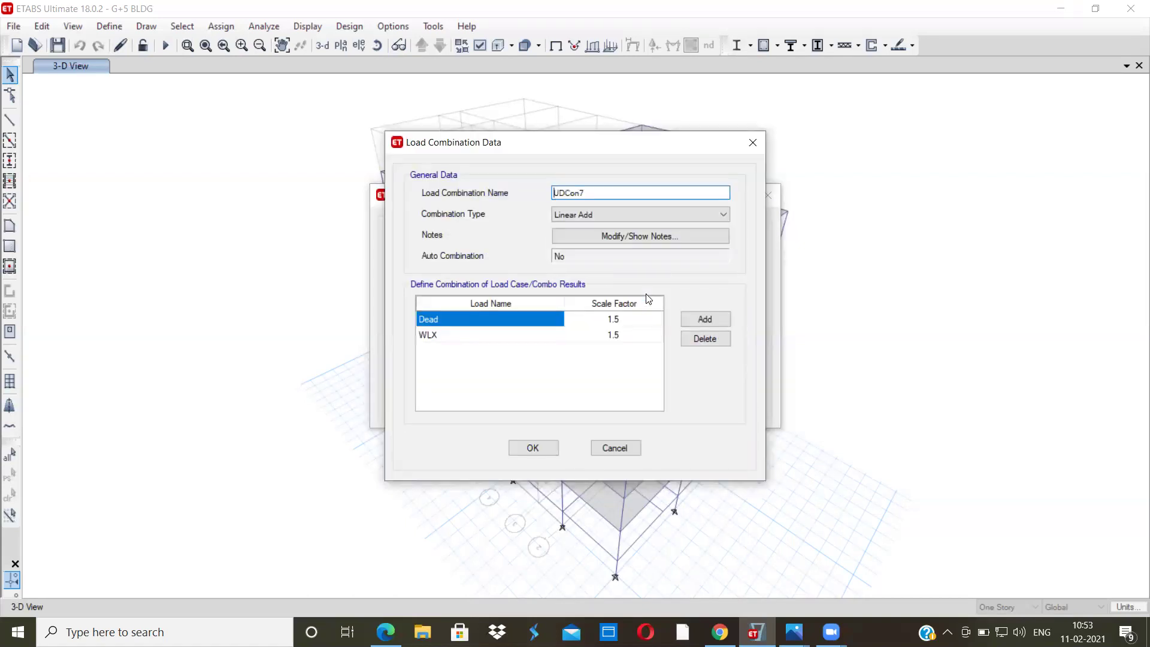
left_click(623, 320)
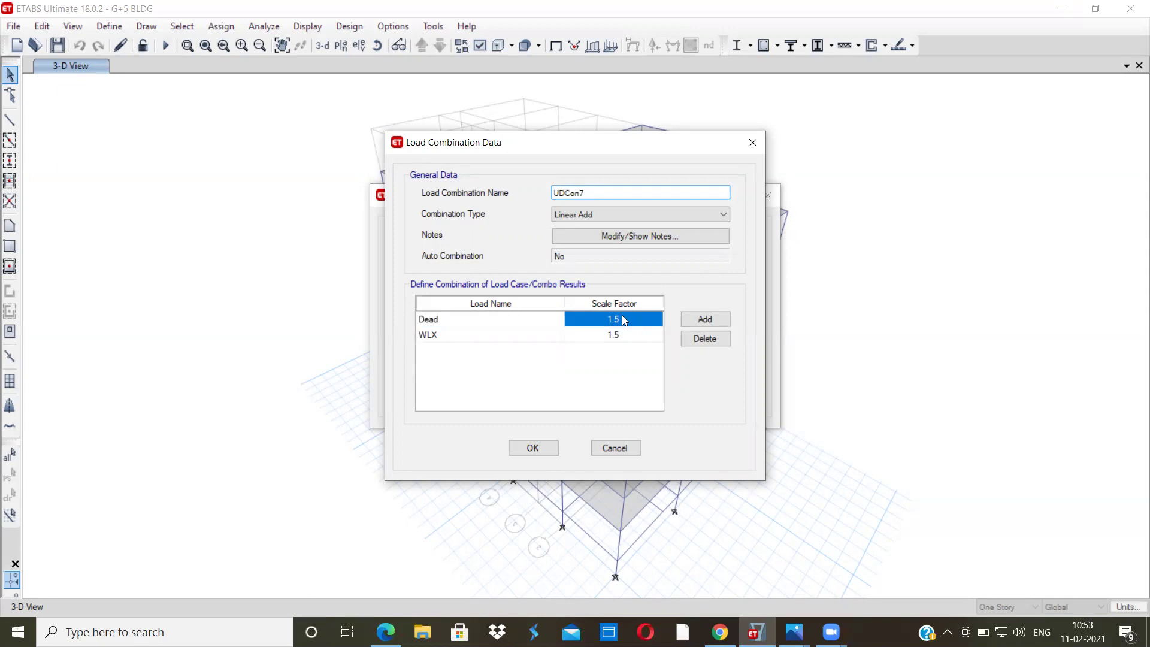
type("1")
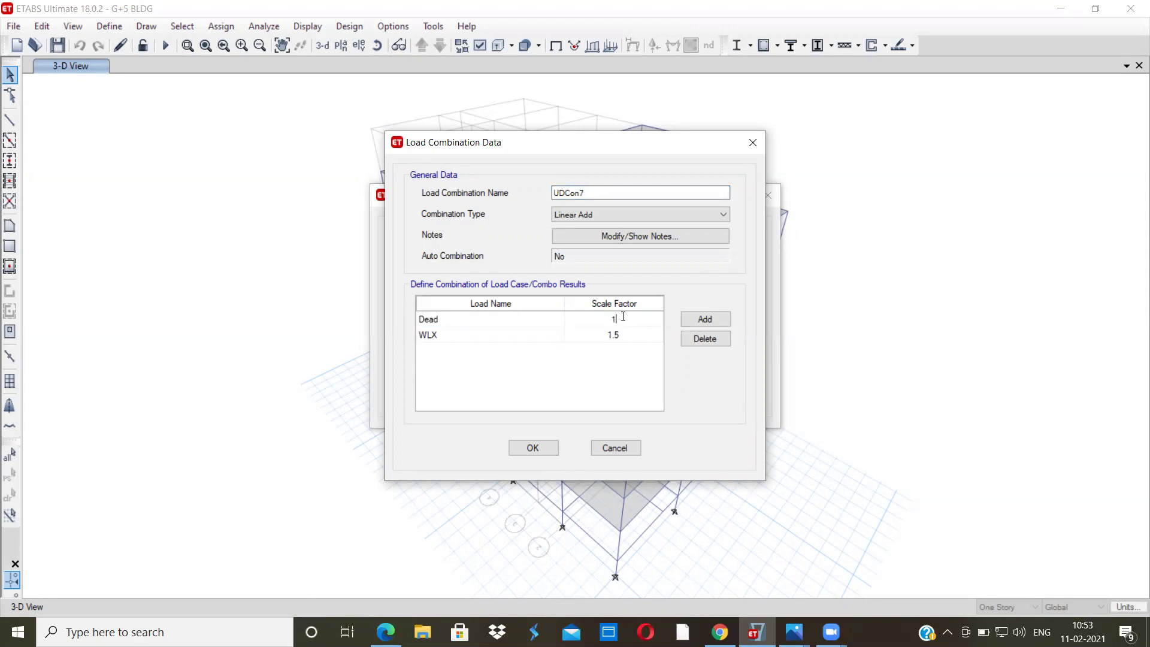
left_click(623, 336)
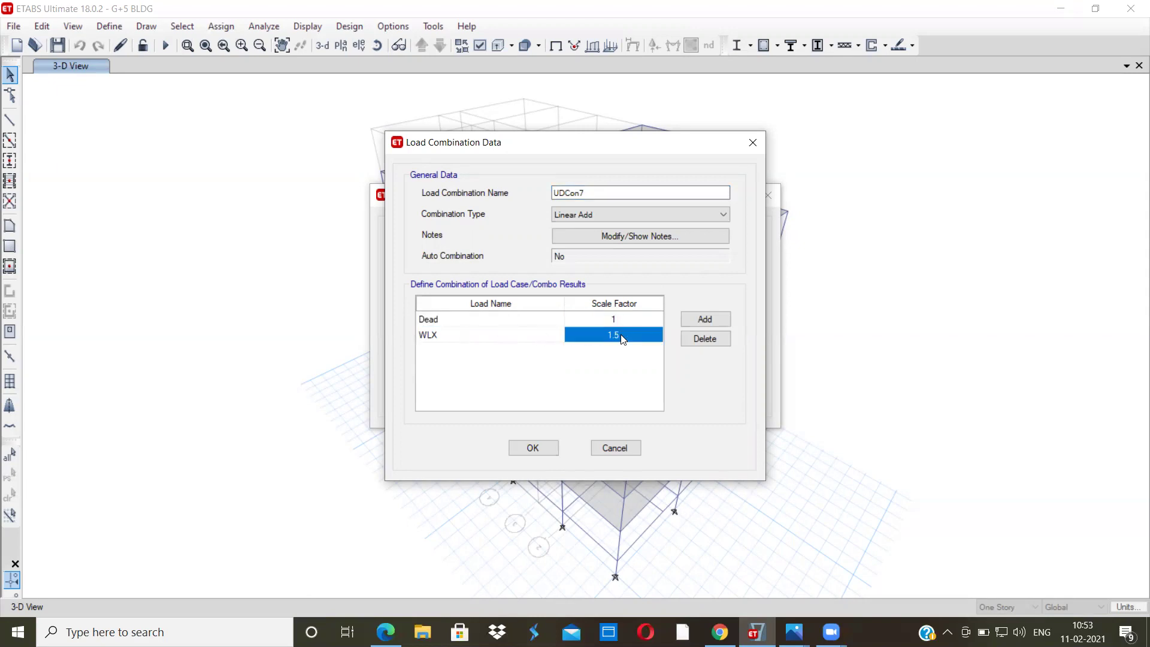
type("1")
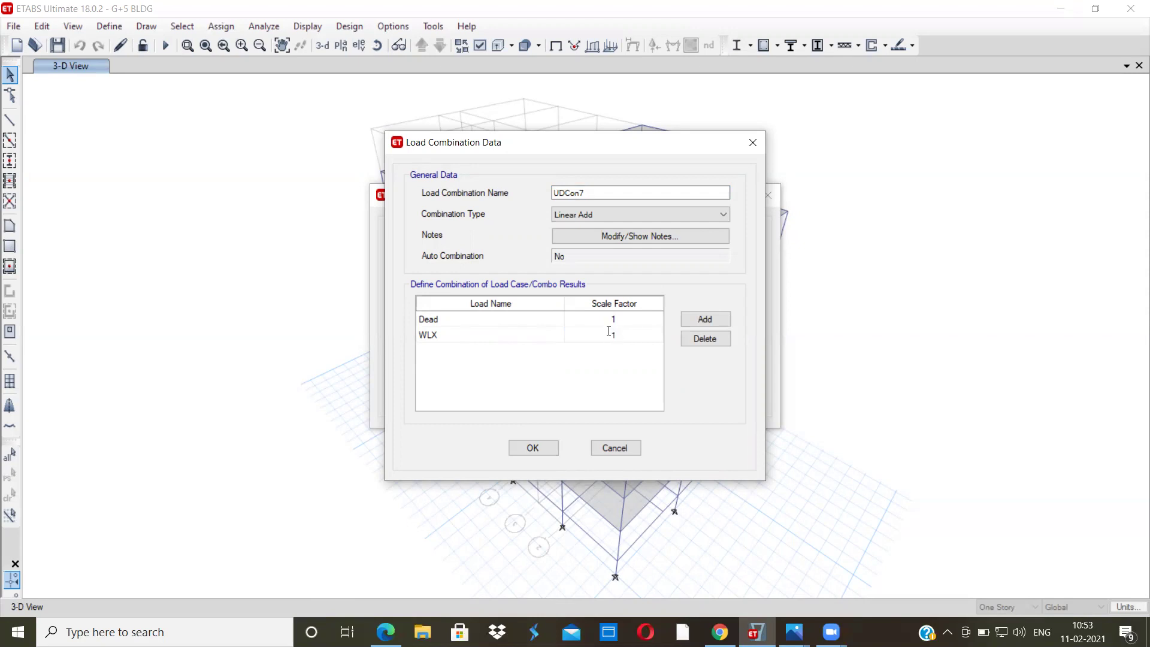
left_click(536, 448)
Set the scale factors in combination UDCon8 to Dead 1 and WLX -1, and accept it.
left_click(455, 355)
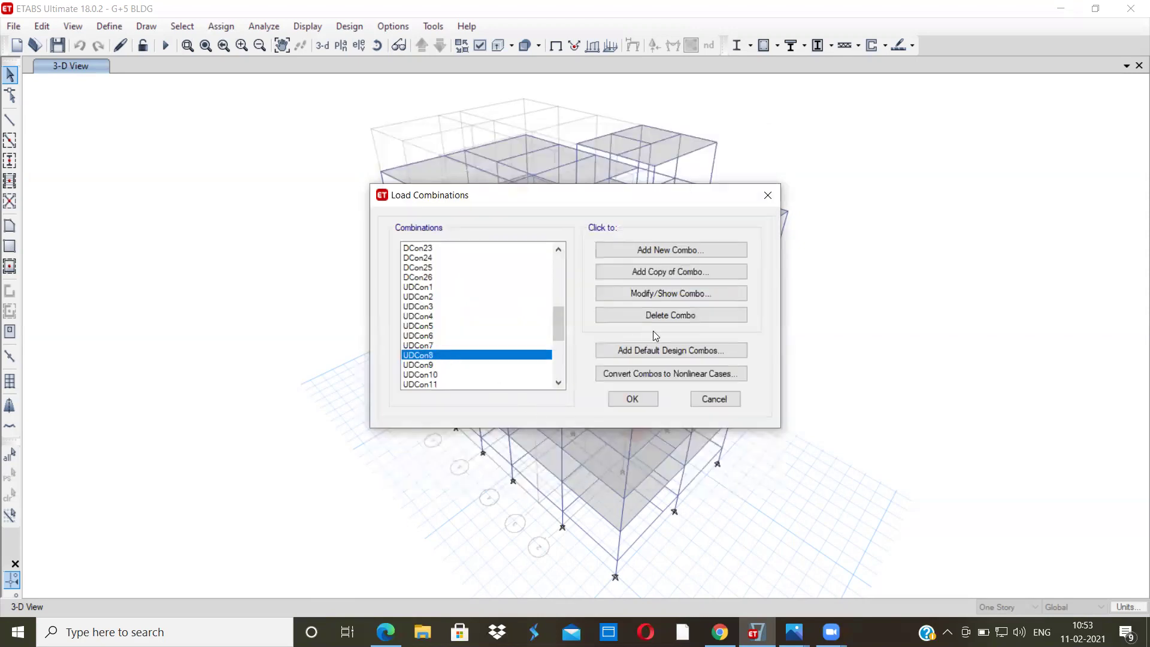
left_click(670, 293)
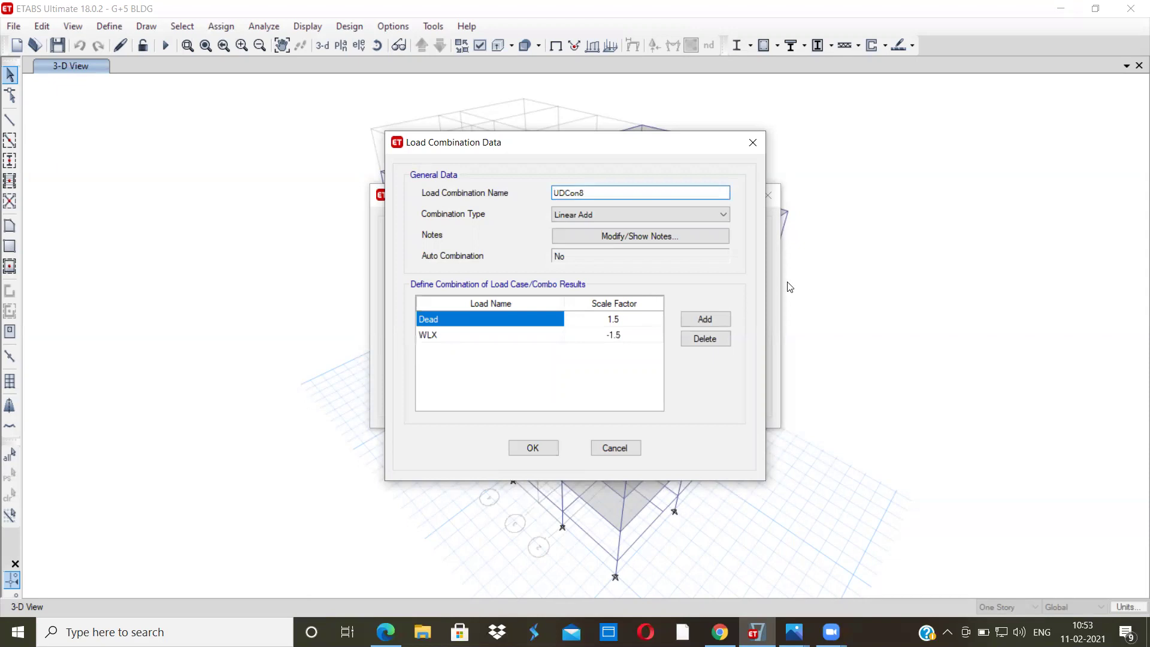
left_click(617, 318)
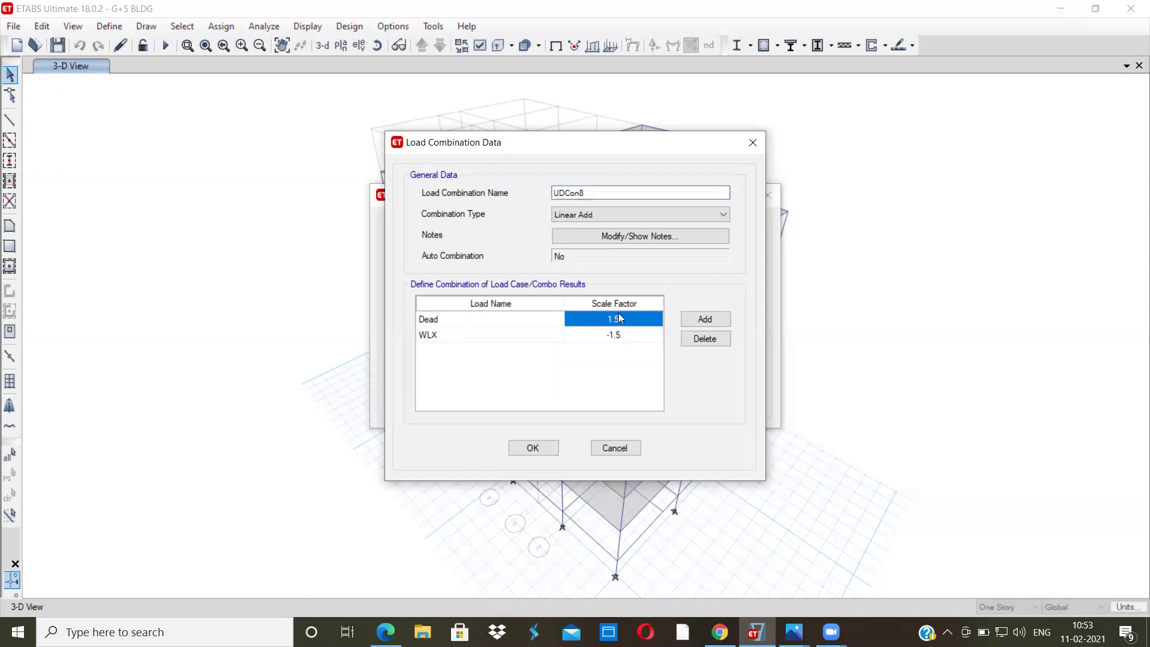
type("1")
left_click(619, 336)
type("-1")
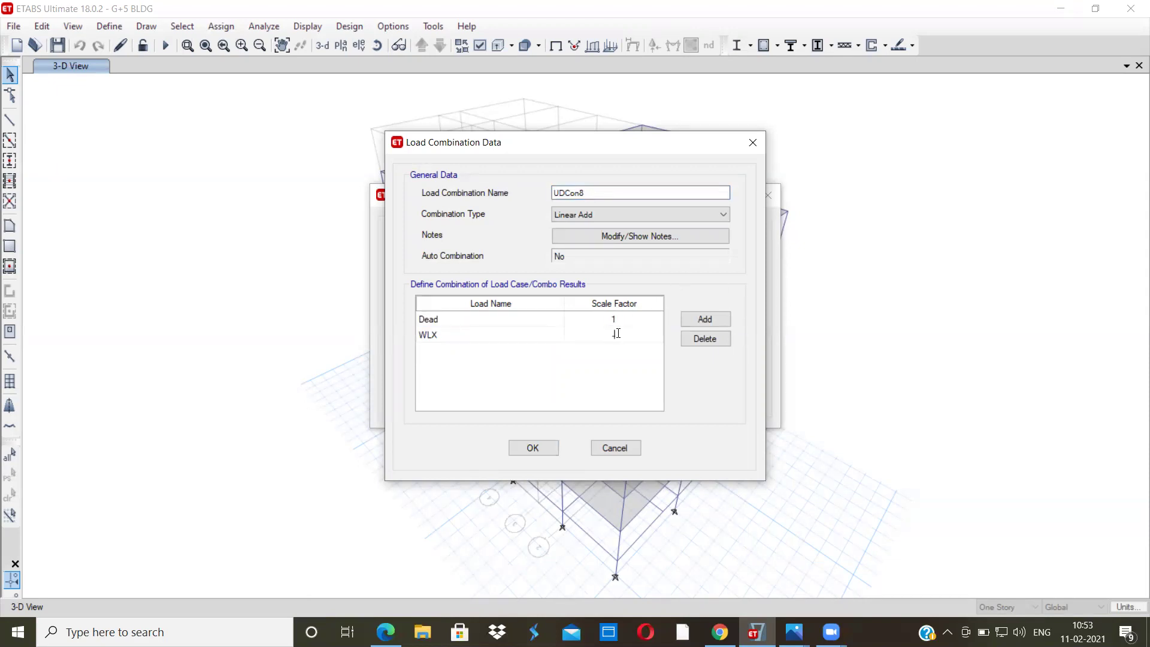
left_click(541, 441)
Set the Dead and WLY scale factors to 1 in combination UDCon9 and accept it.
left_click(474, 365)
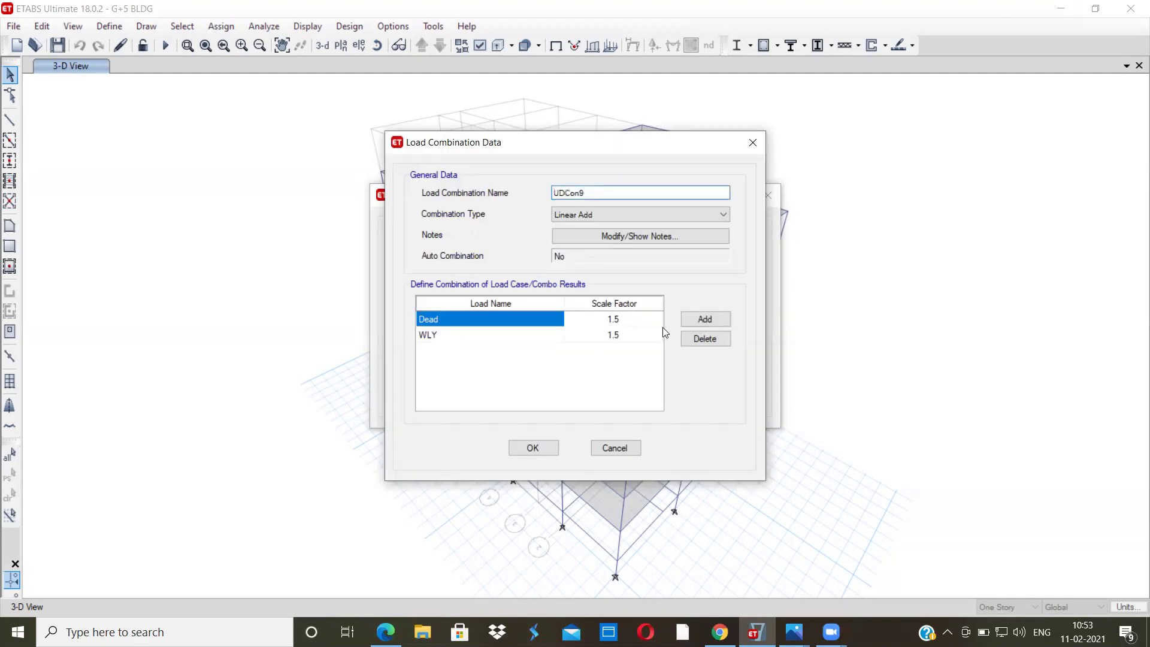
left_click(642, 321)
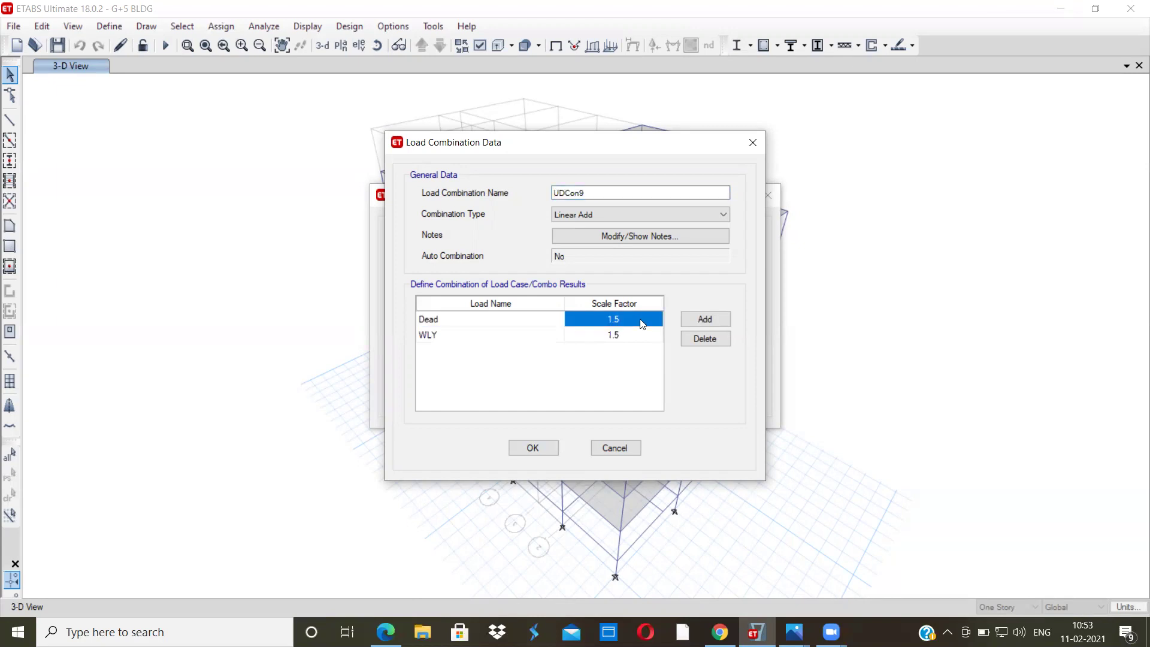
type("1")
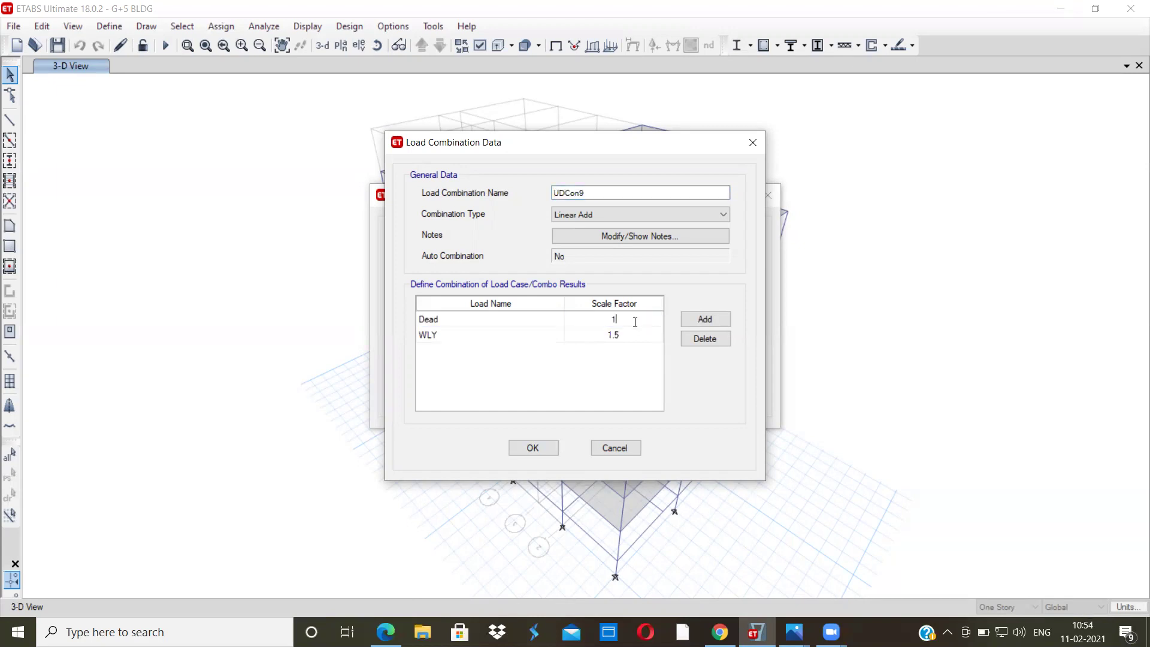
left_click(626, 336)
type("1")
left_click(532, 447)
Set the scale factors in combination UDCon10 to Dead 1 and WLY -1, and accept it.
scroll(551, 383, "down", 1)
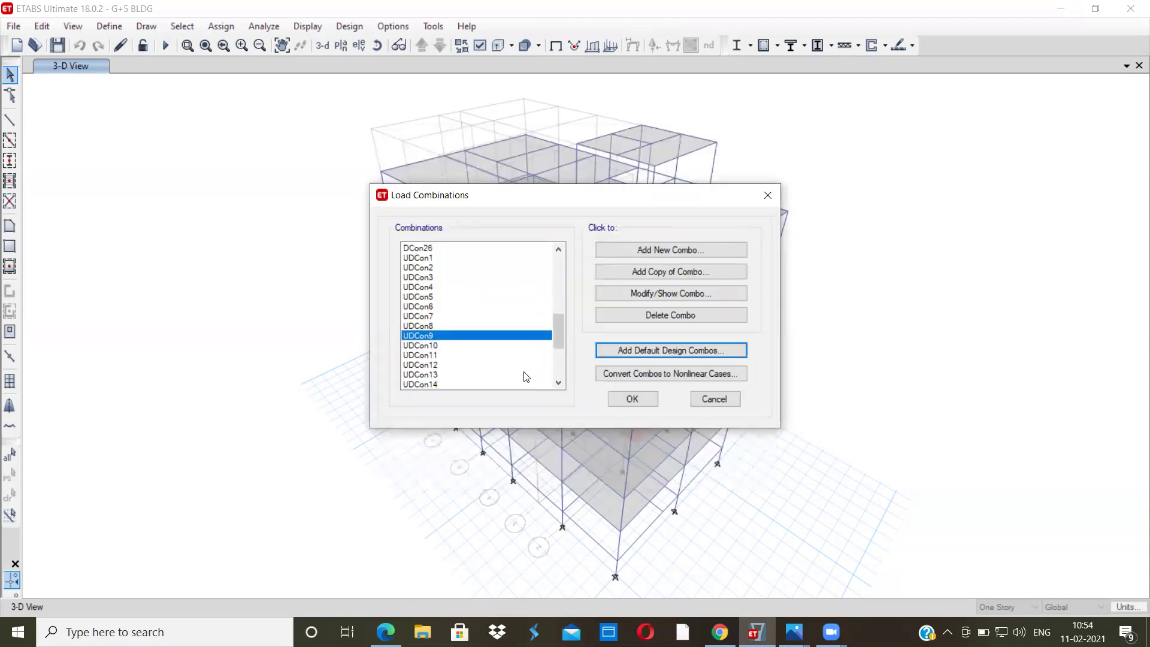
left_click(484, 345)
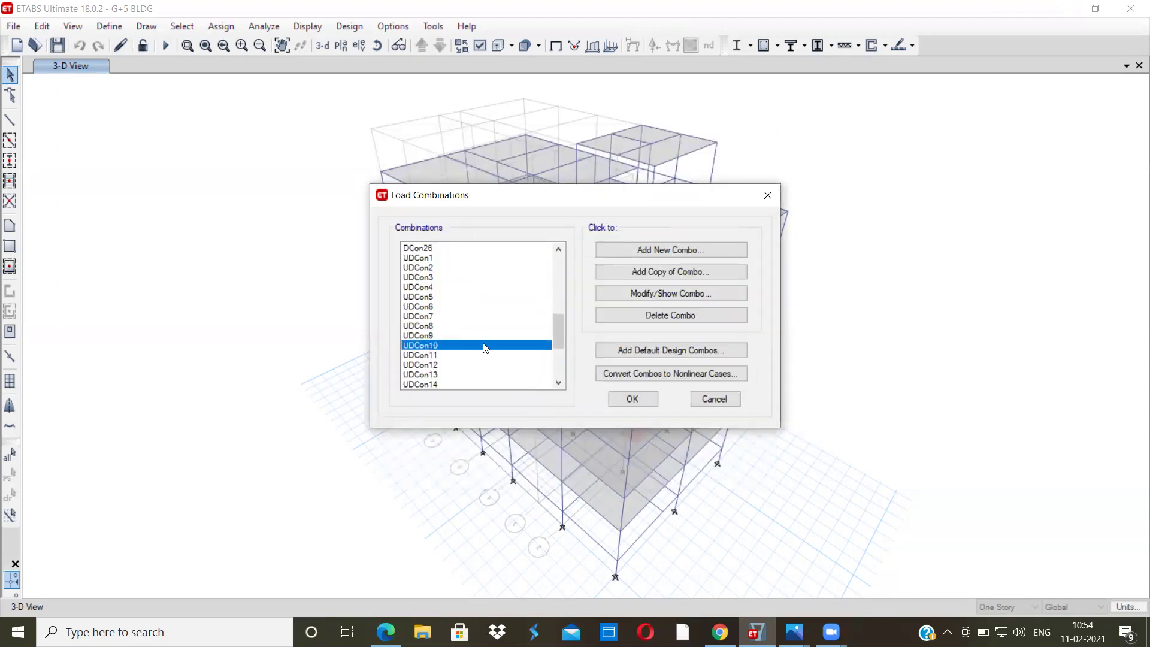
left_click(668, 294)
left_click(622, 319)
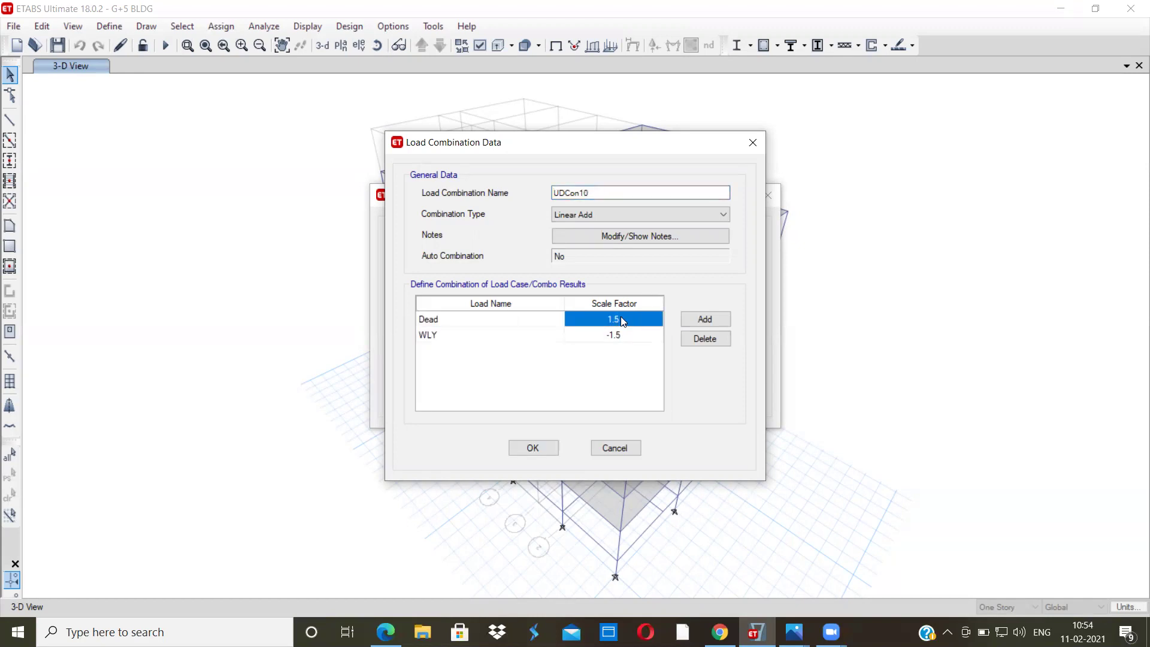
type("1")
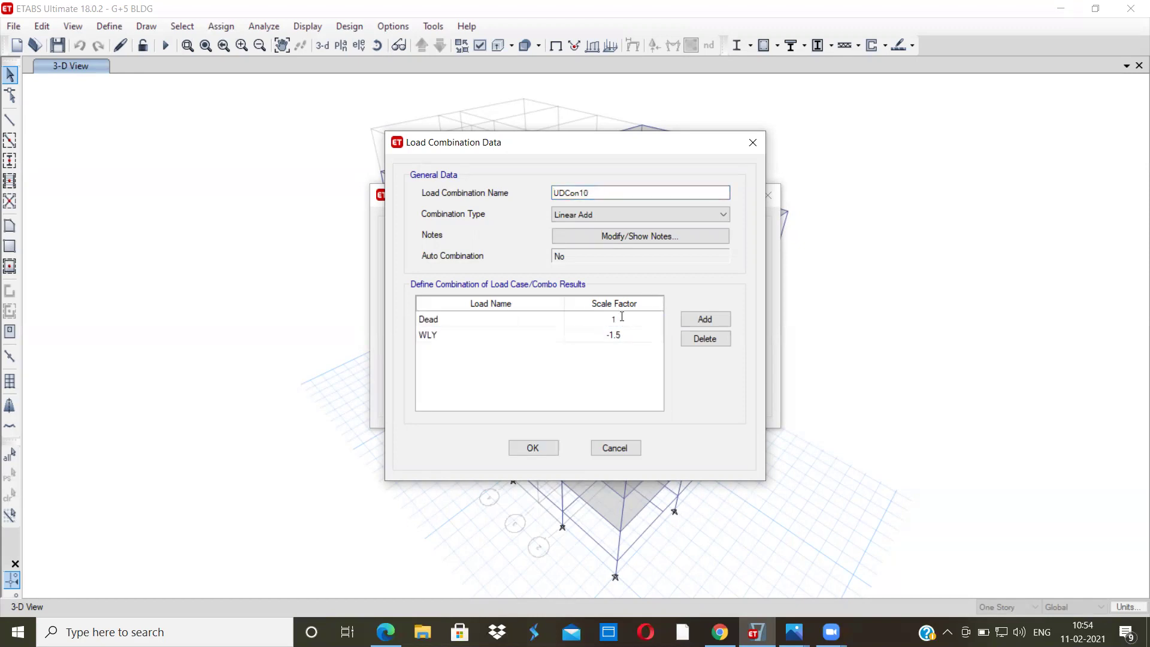
left_click(621, 341)
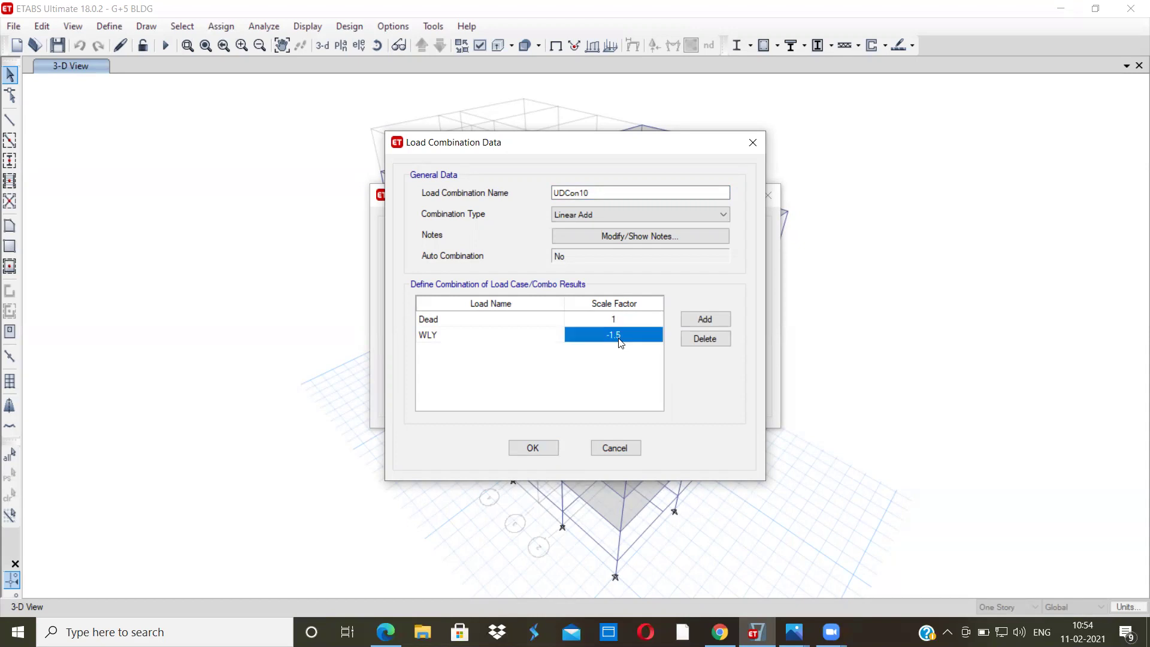
type("-1")
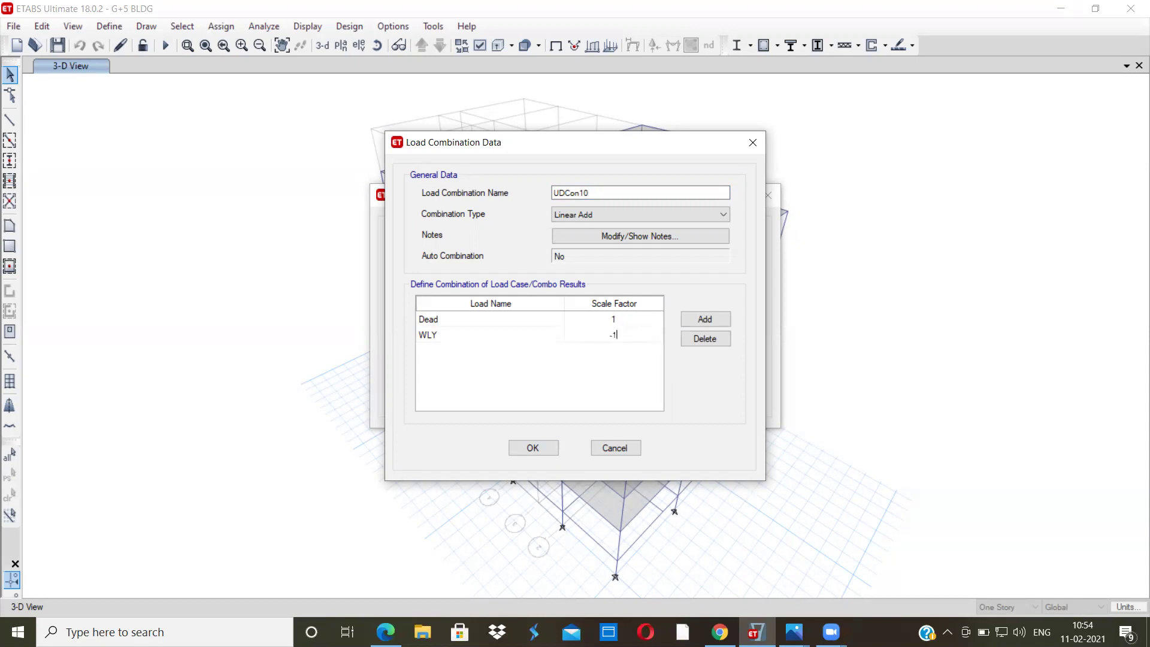
left_click(534, 448)
Check the load factors of combinations UDCon11 and UDCon12 without changing them, and delete both combinations.
scroll(506, 367, "down", 2)
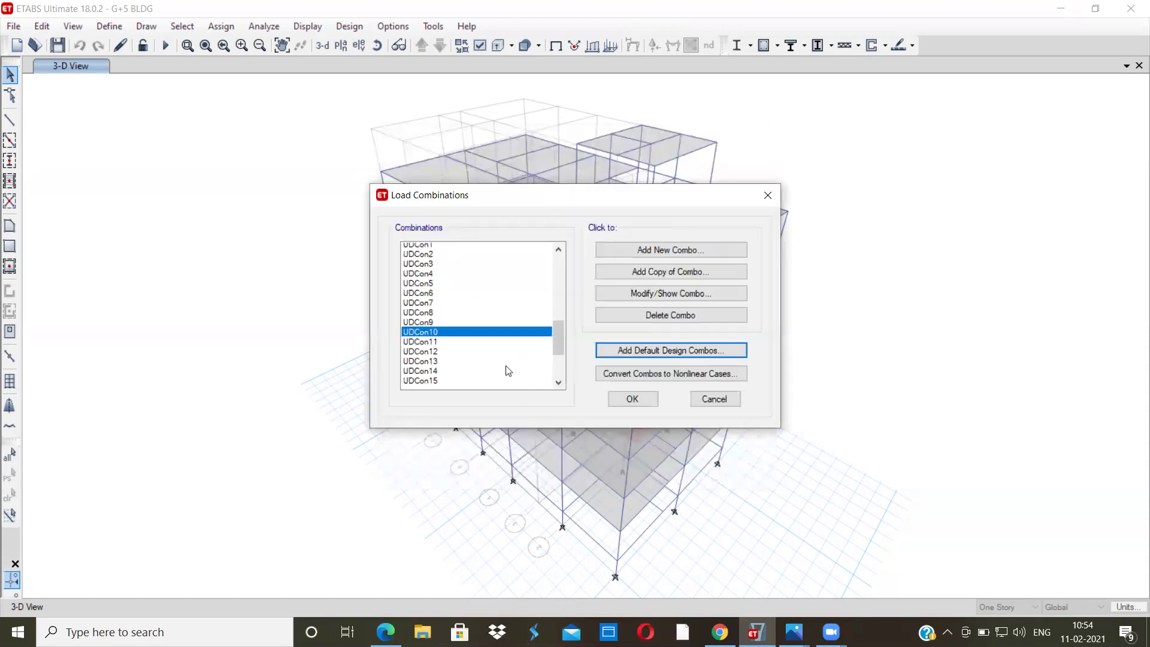
left_click(438, 328)
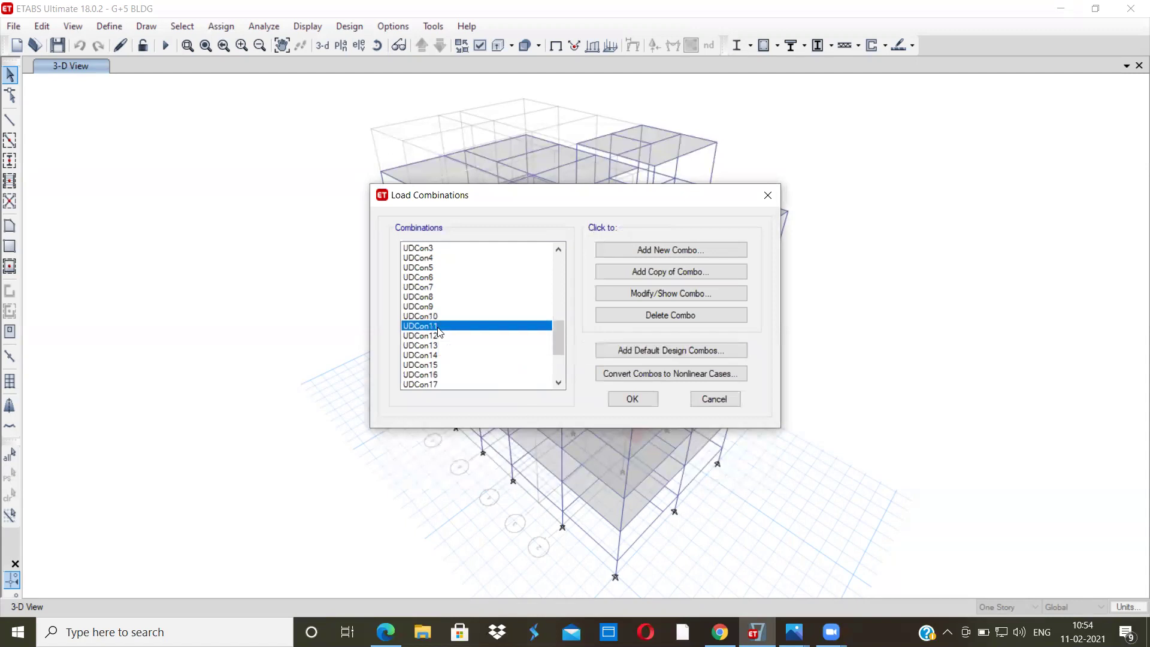
left_click(666, 293)
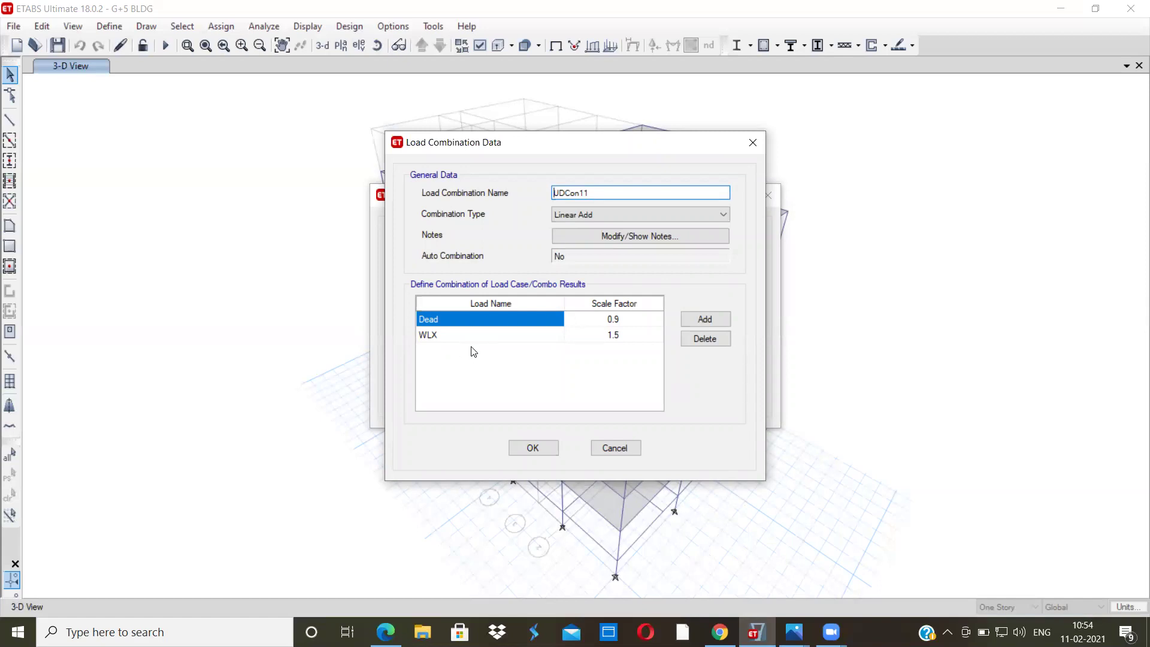
left_click(615, 448)
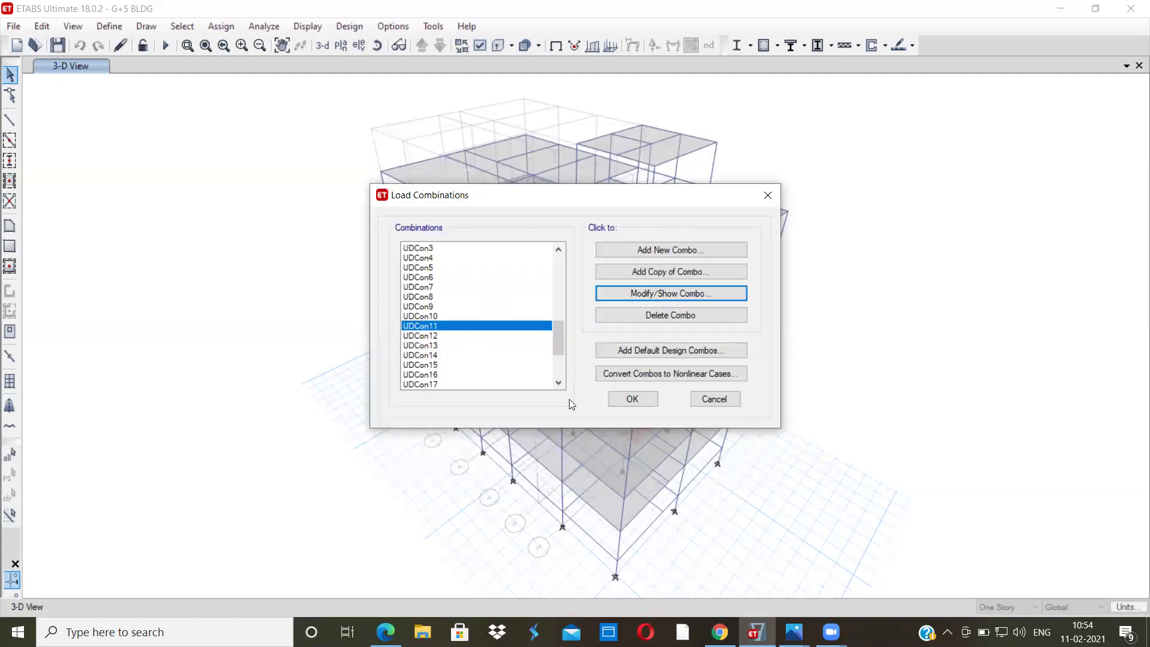
left_click(649, 316)
left_click(660, 293)
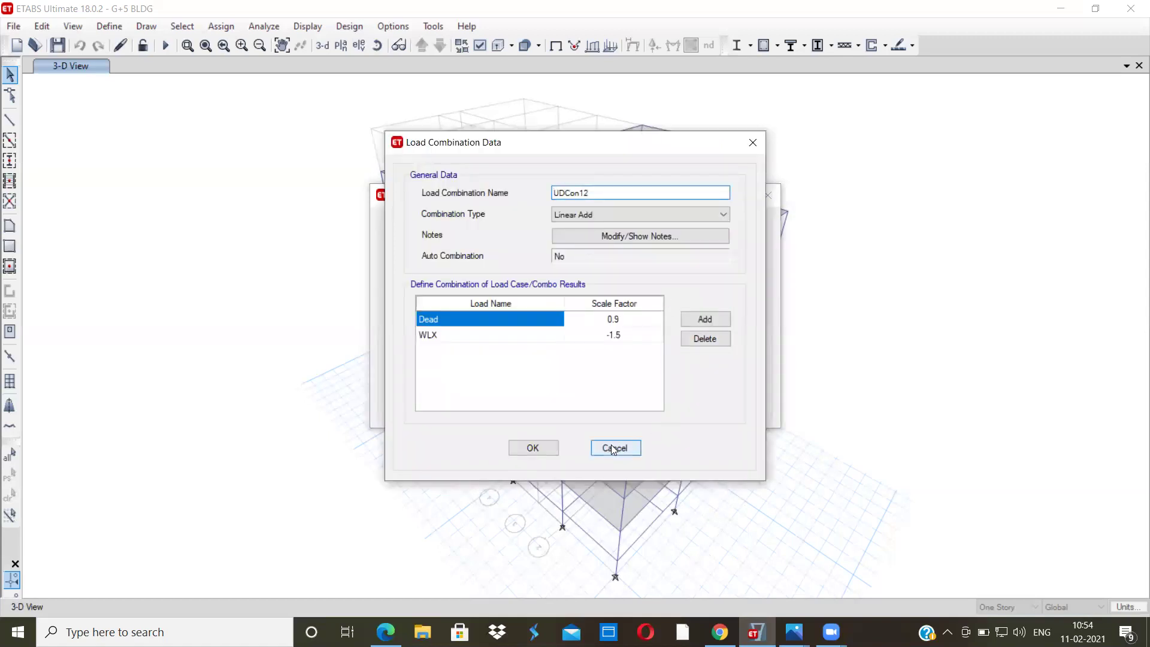
left_click(615, 448)
left_click(652, 316)
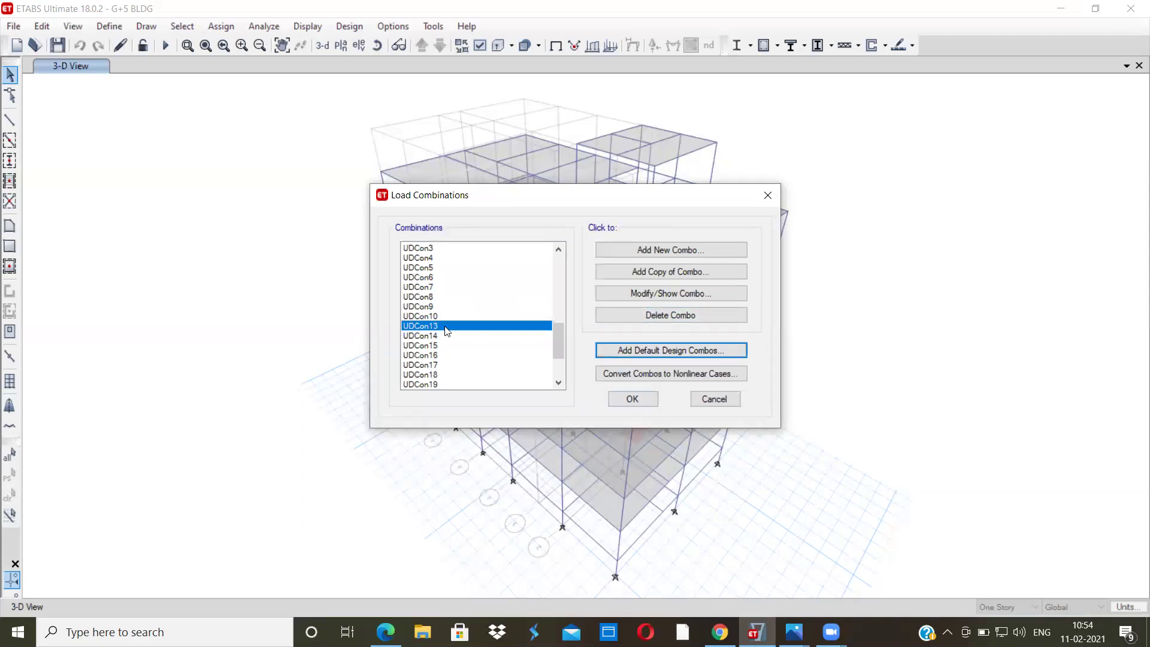
Review the load cases in combinations UDCon13 and UDCon14 and delete both from the list.
left_click(660, 296)
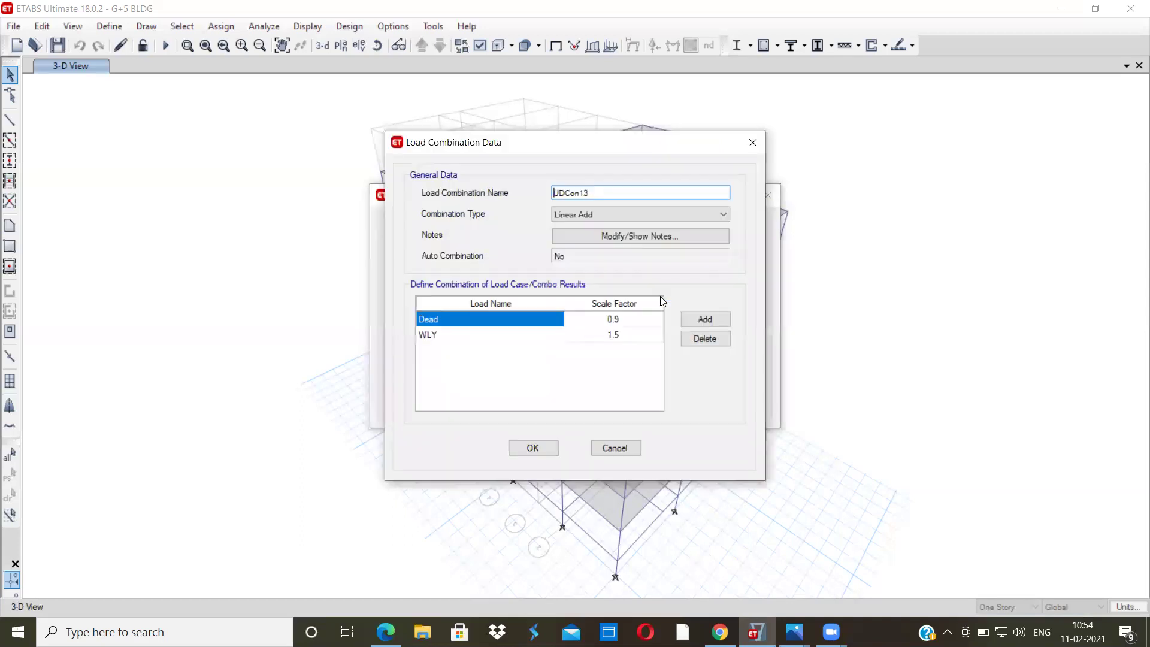
left_click(619, 449)
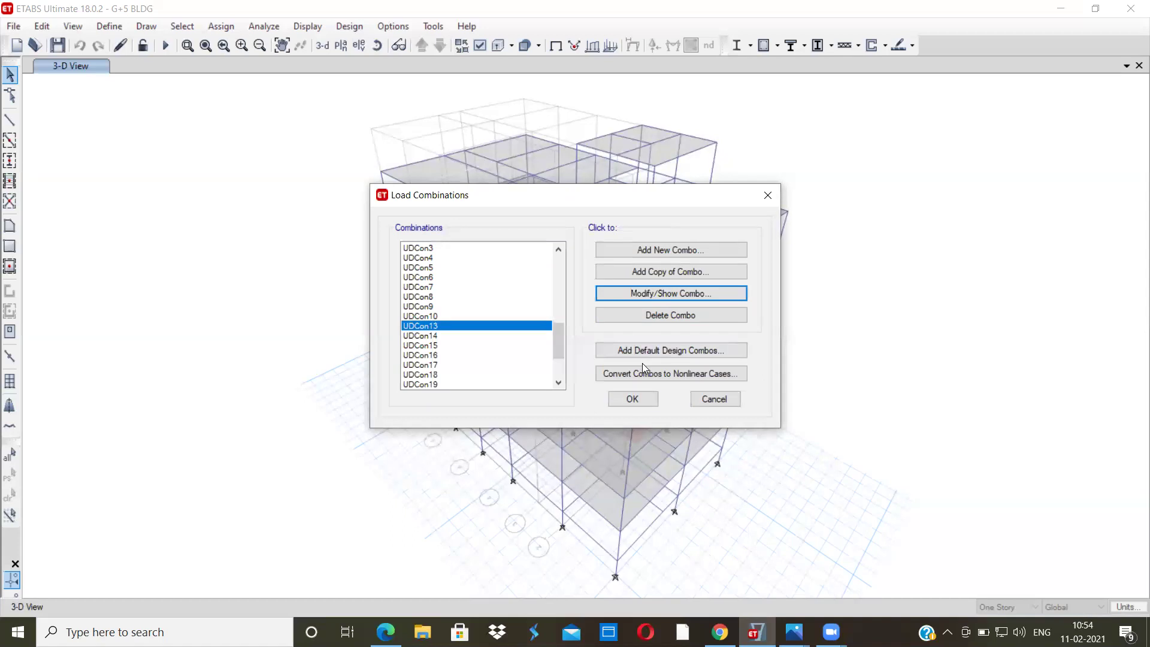
left_click(661, 317)
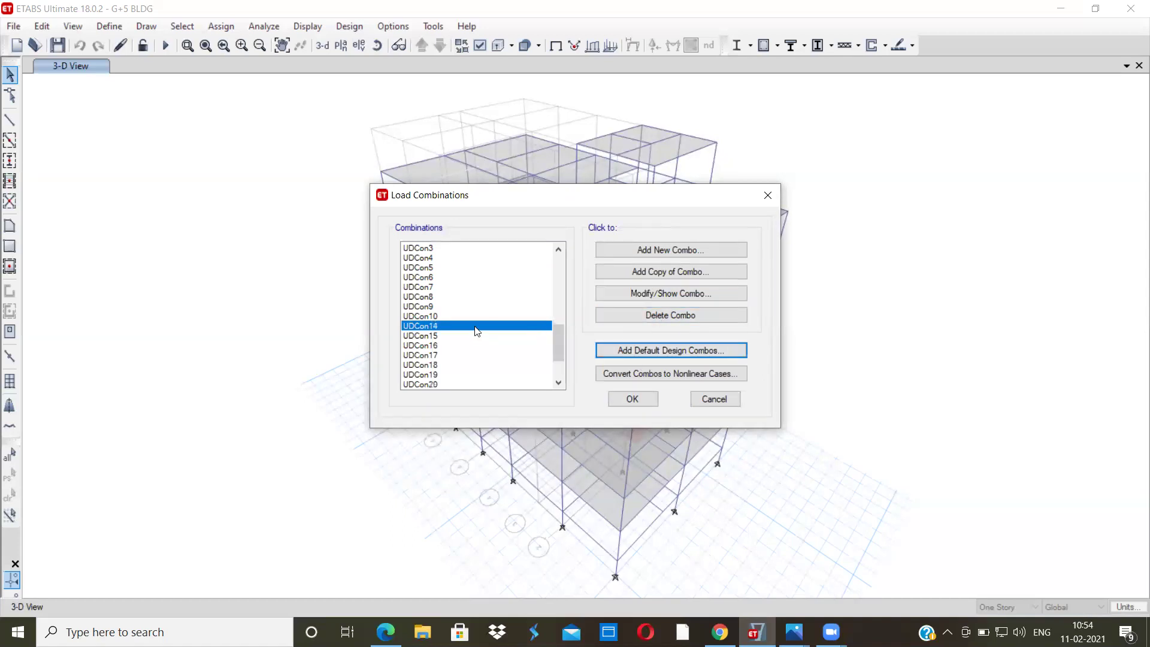
left_click(643, 297)
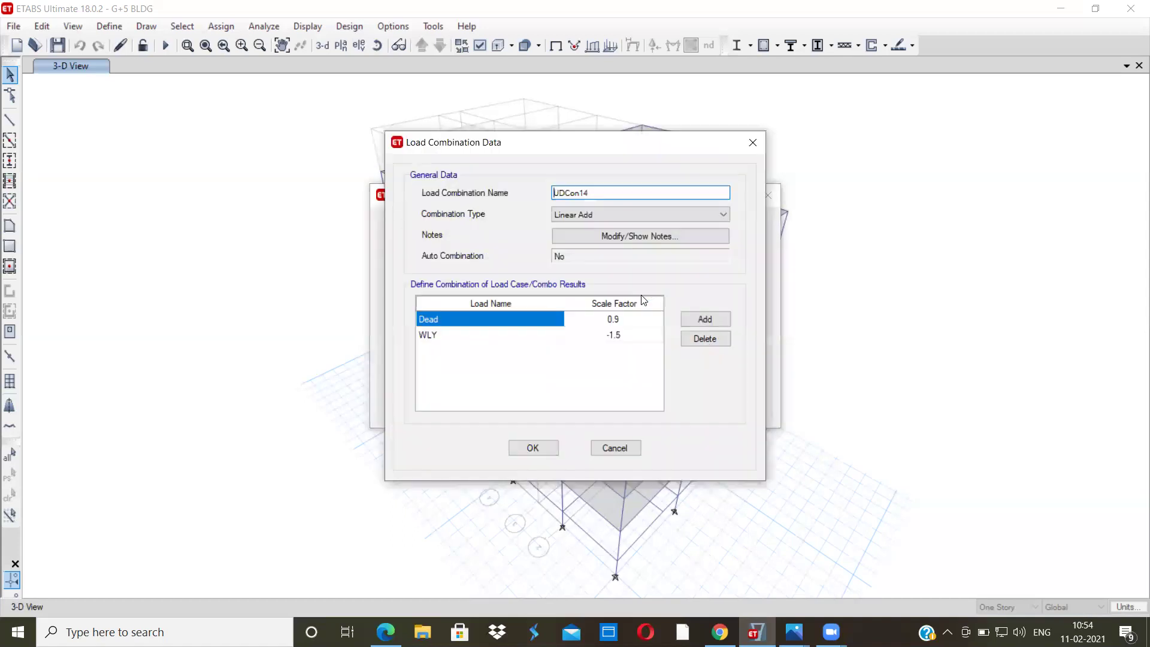
left_click(617, 447)
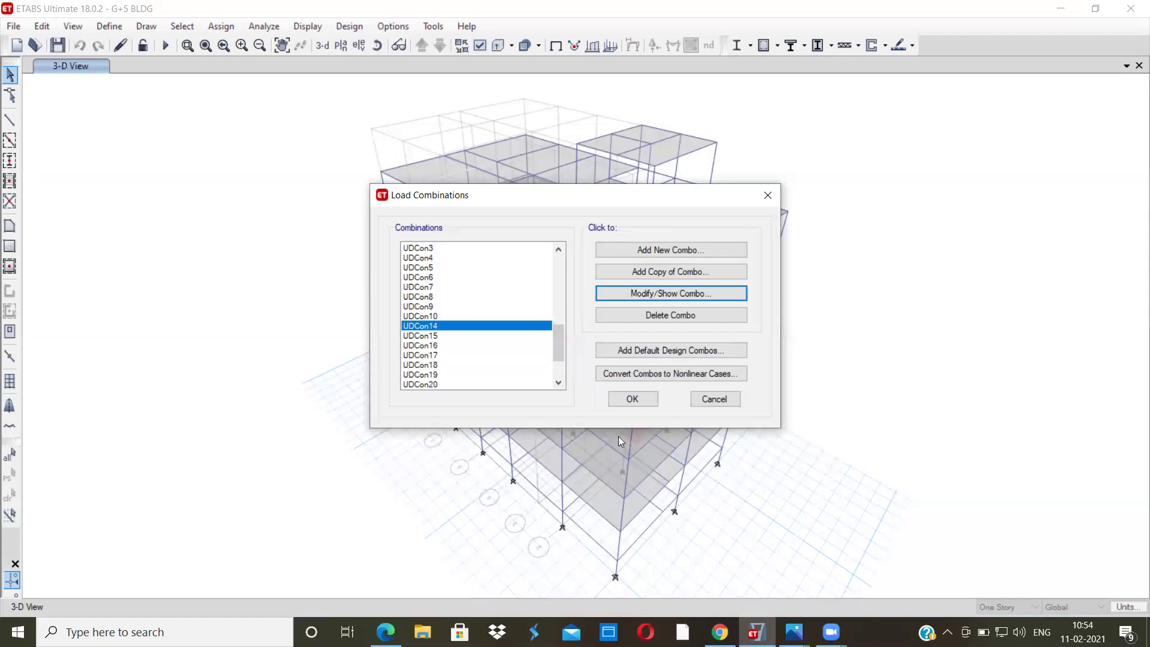
left_click(658, 316)
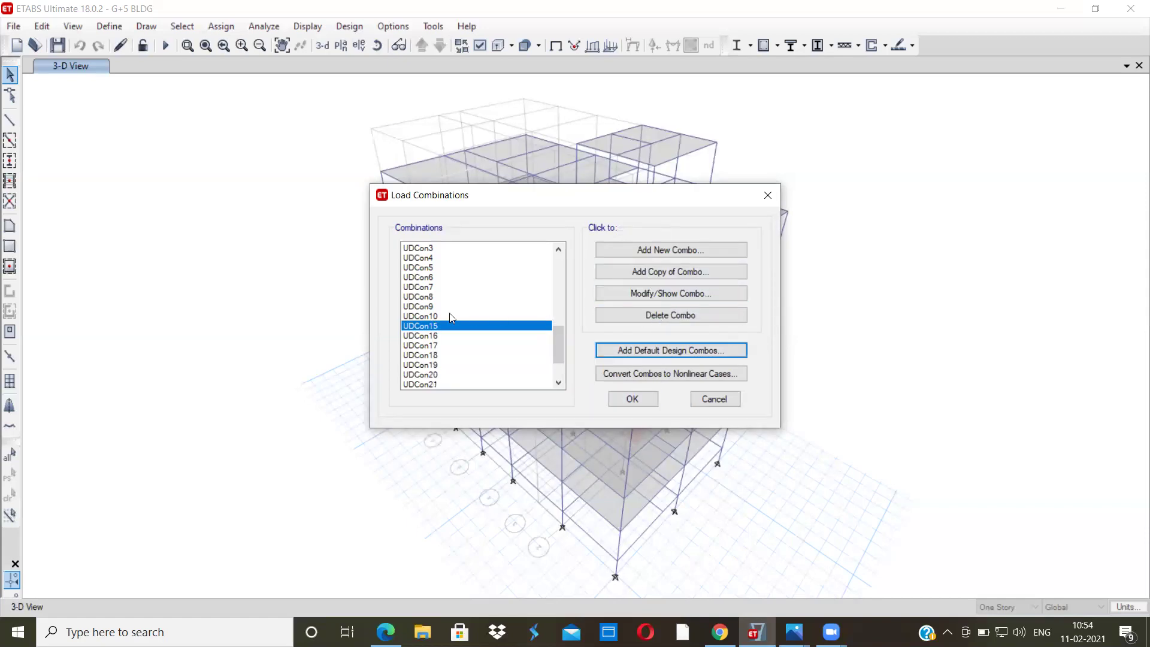
Set the scale factors in combination UDCon15 to Dead 1, LL (CASE) 0.8 and EQX 0.8, and accept it.
left_click(662, 293)
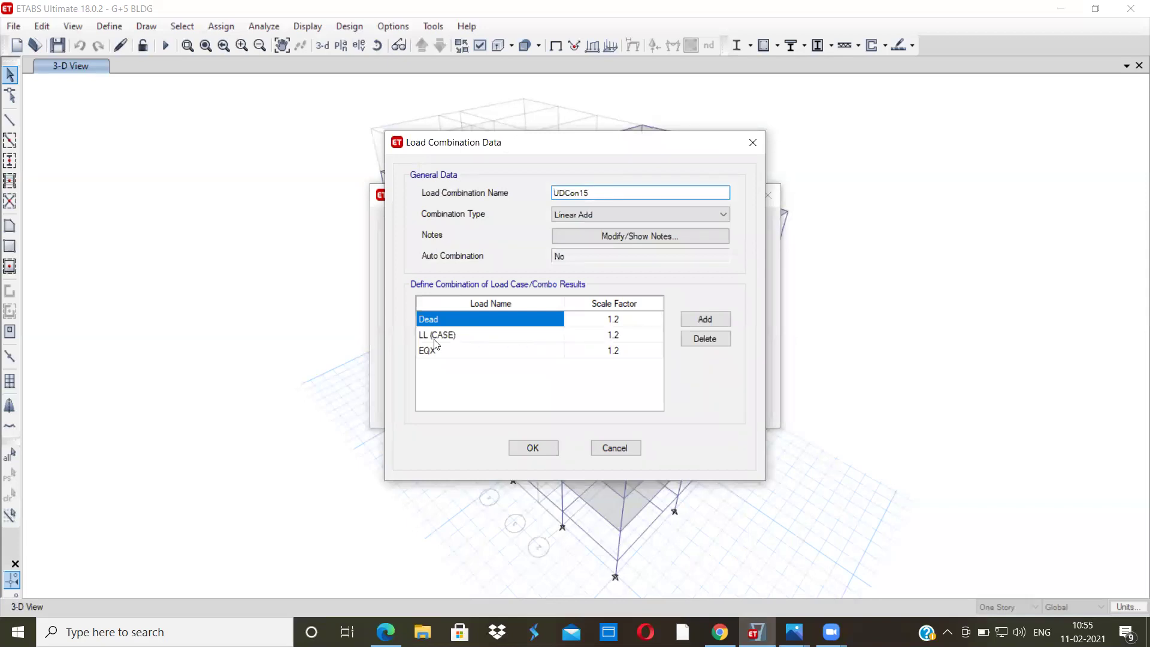
left_click(615, 319)
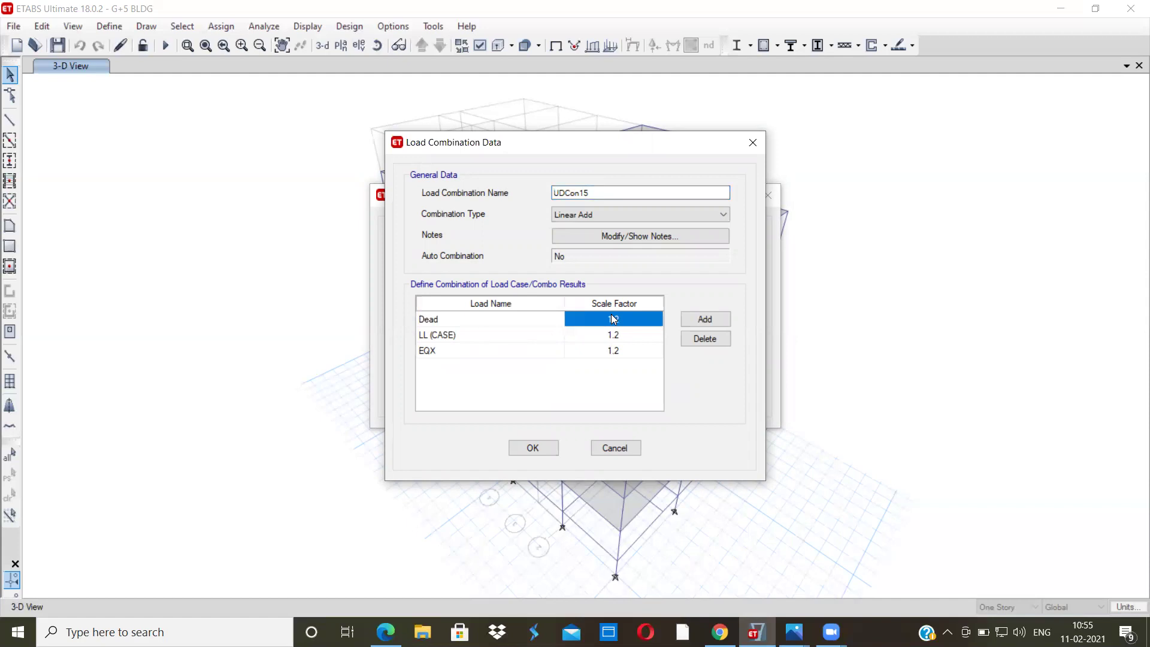
type("1")
left_click(623, 341)
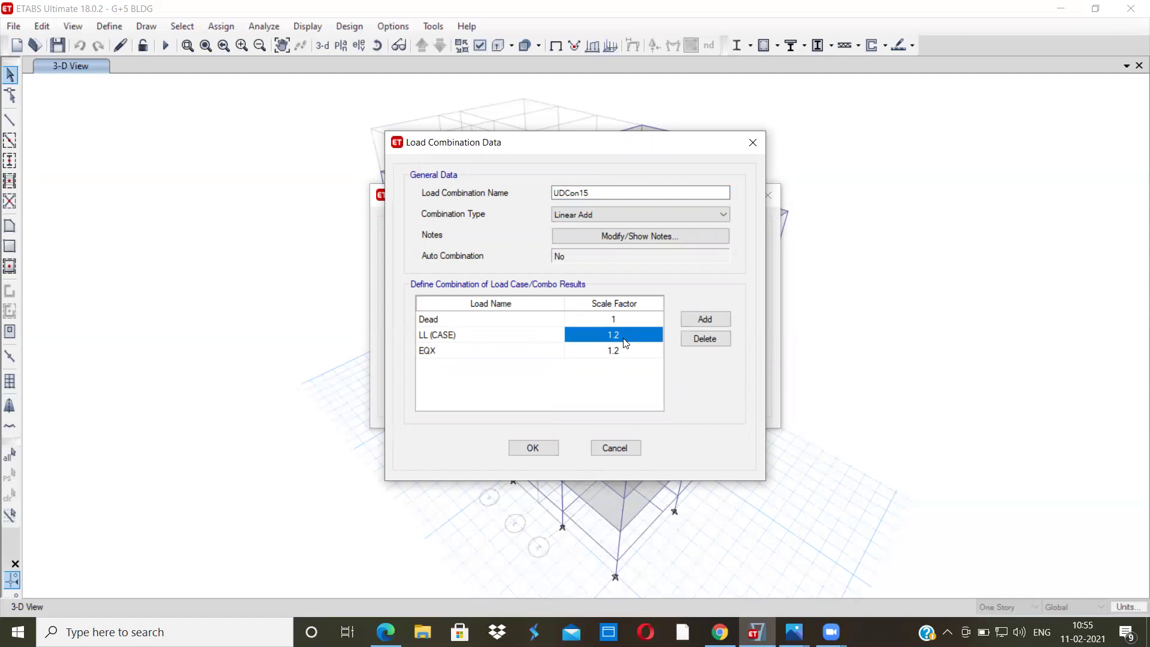
type(".8")
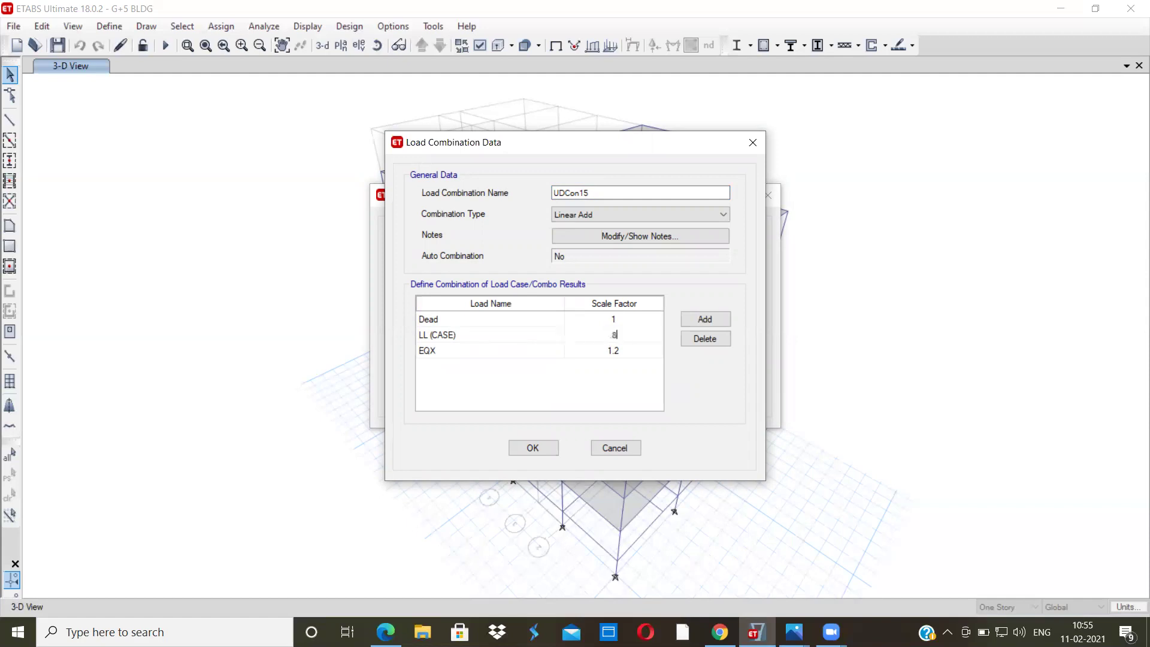
key("BackSpace")
key("BackSpace")
type("0.8")
left_click(634, 356)
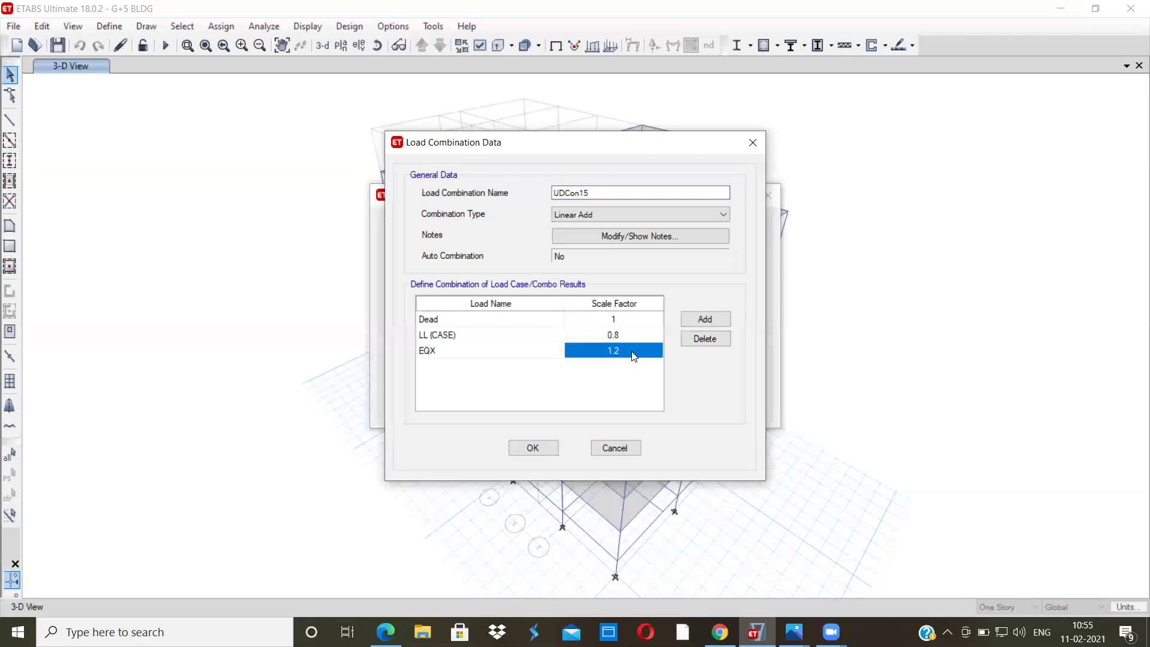
type("0.8")
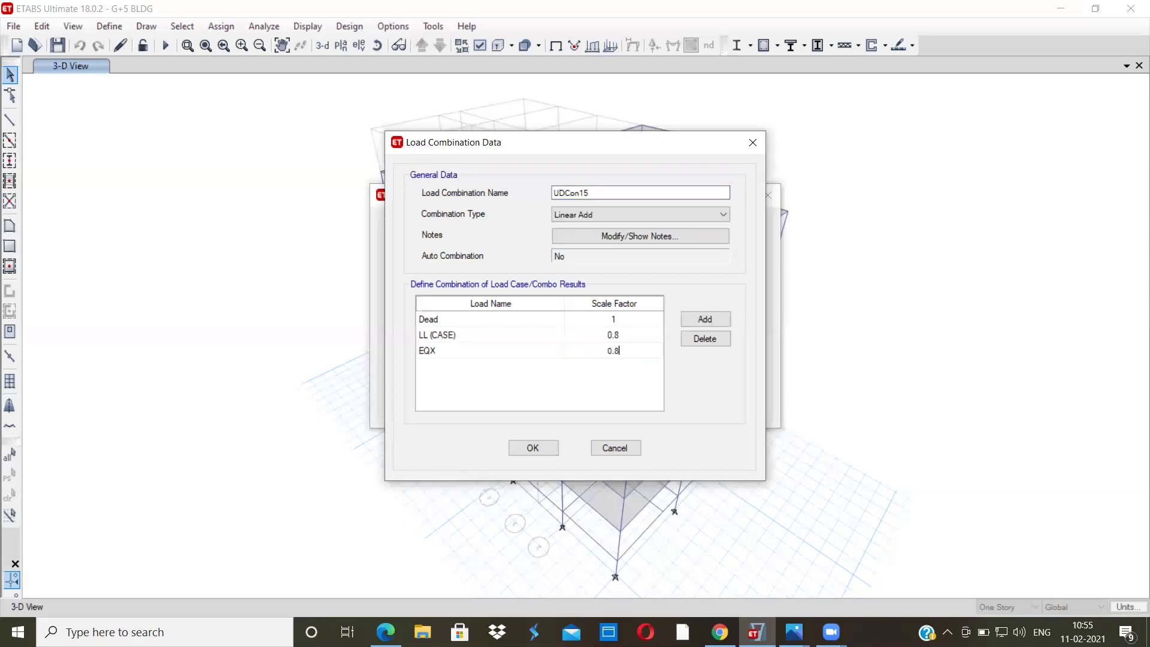
left_click(532, 448)
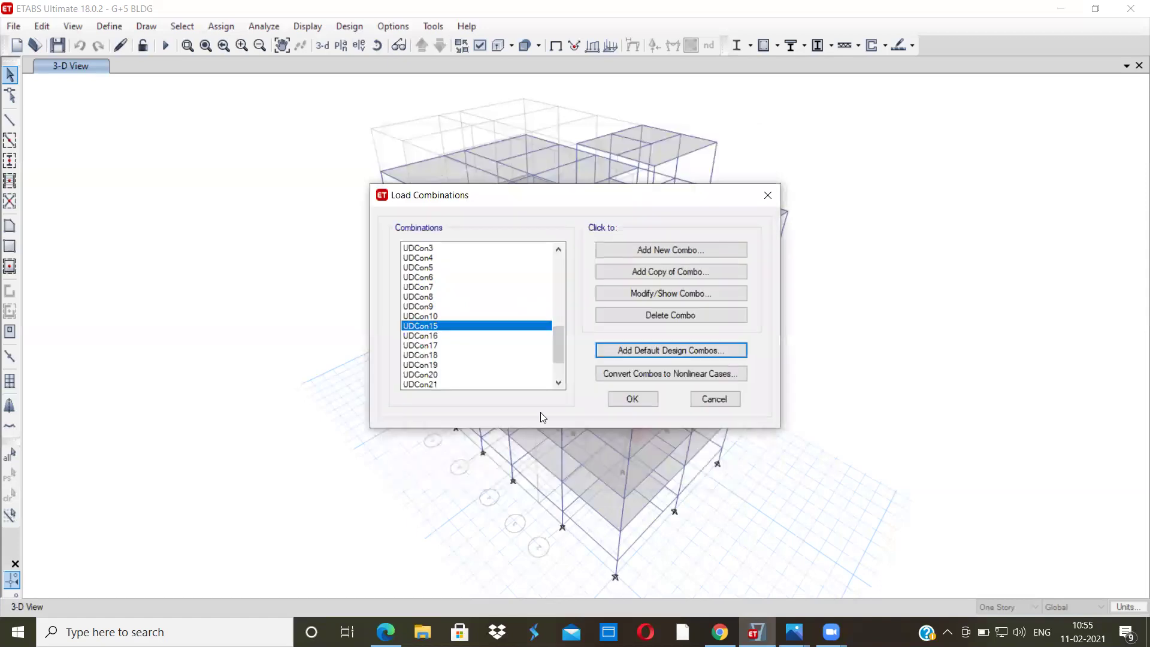
Set the scale factors in combination UDCon16 to Dead 1, LL (CASE) 0.8 and EQX -0.8, and accept it.
left_click(423, 336)
left_click(658, 293)
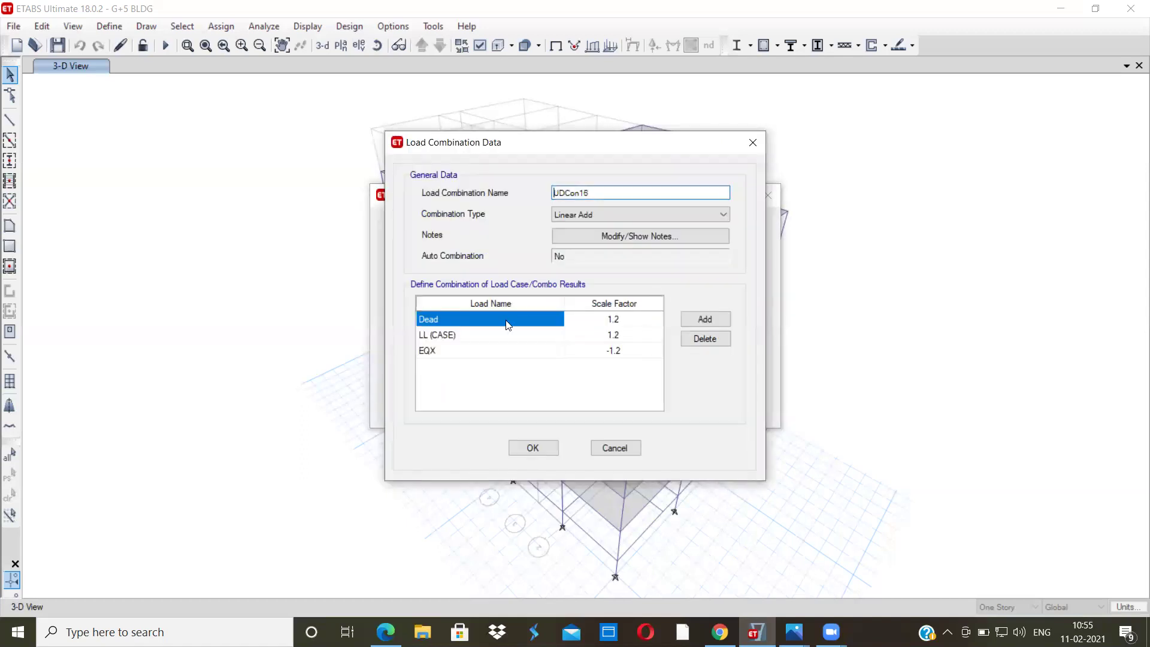
left_click(615, 322)
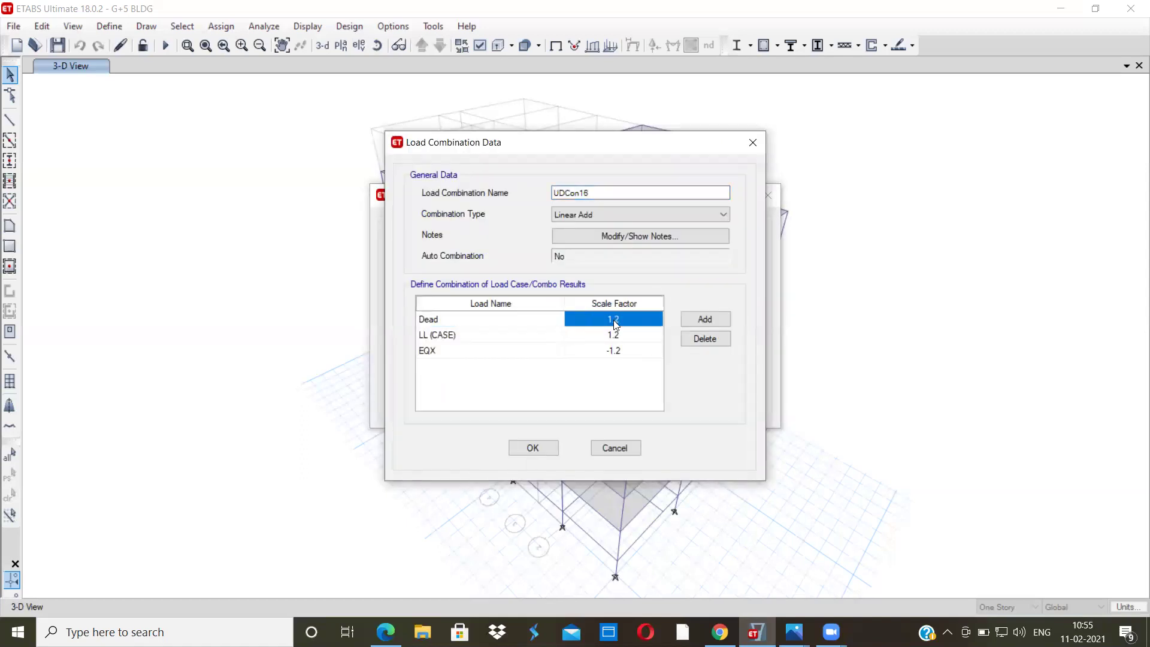
left_click(615, 321)
type("1")
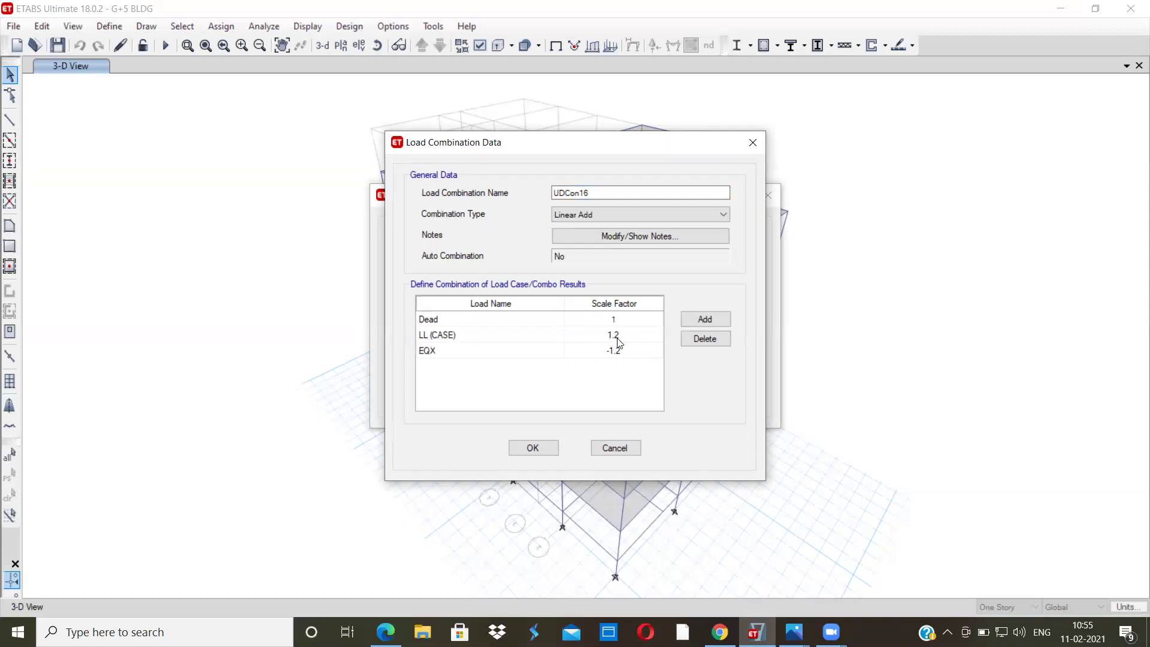
left_click(619, 341)
left_click(619, 342)
type("0.8")
left_click(621, 352)
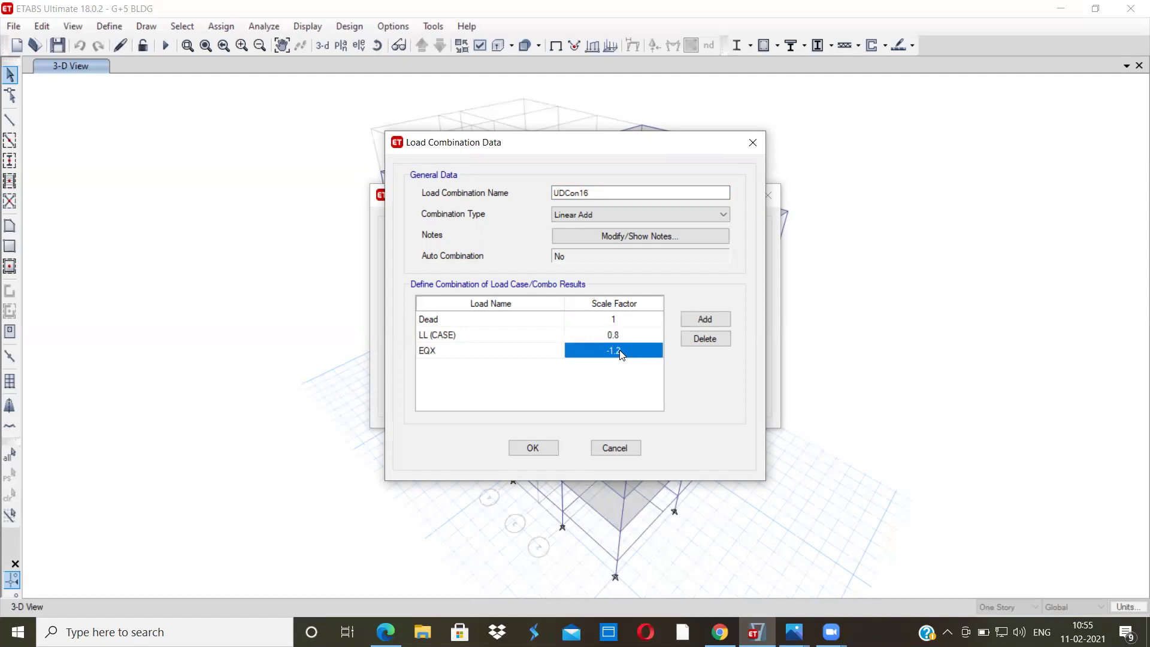
left_click(622, 353)
type("-0.8")
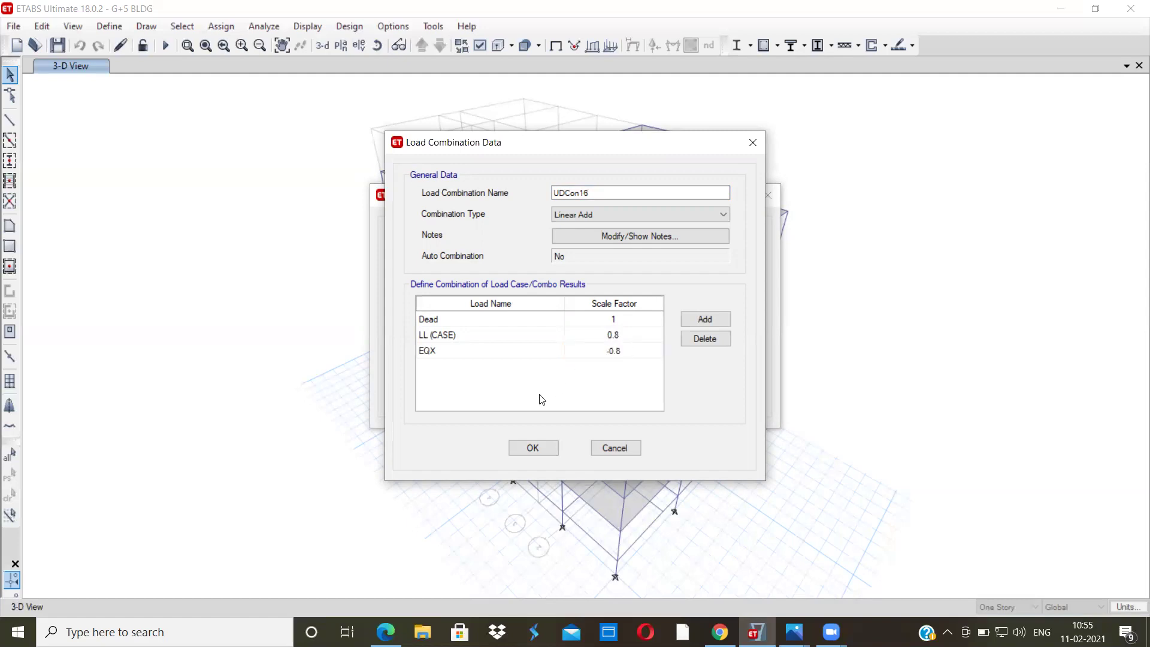
left_click(522, 450)
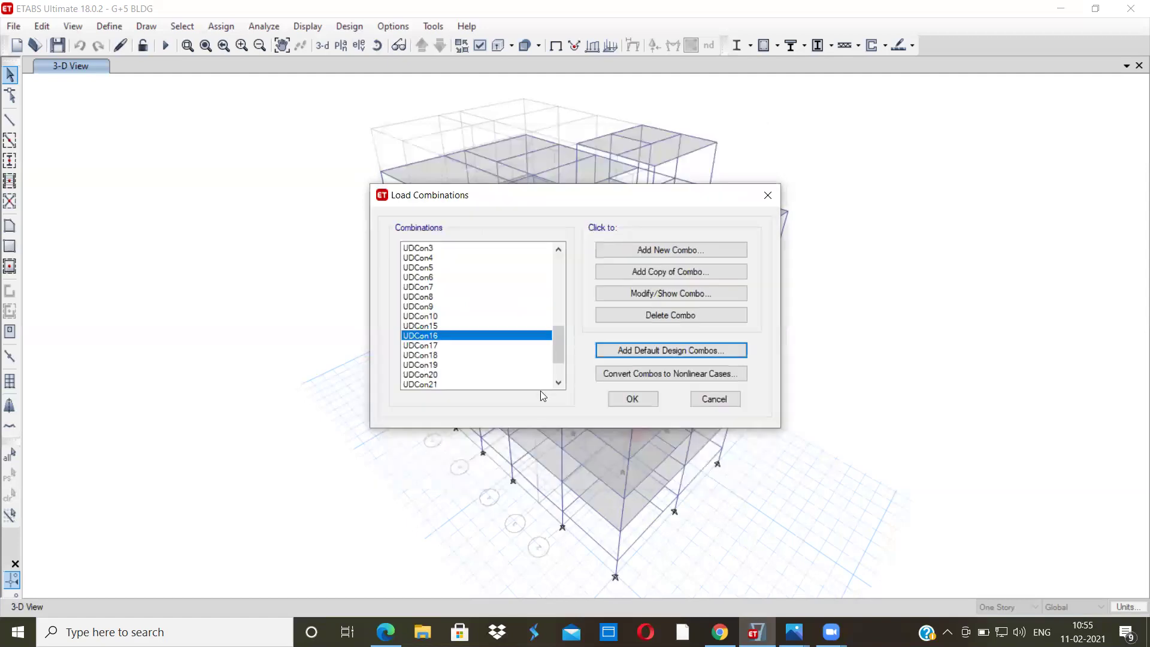
Set the Dead scale factor to 1 and the LL (CASE) scale factor to 0.8 in combination UDCon17.
left_click(451, 347)
left_click(643, 292)
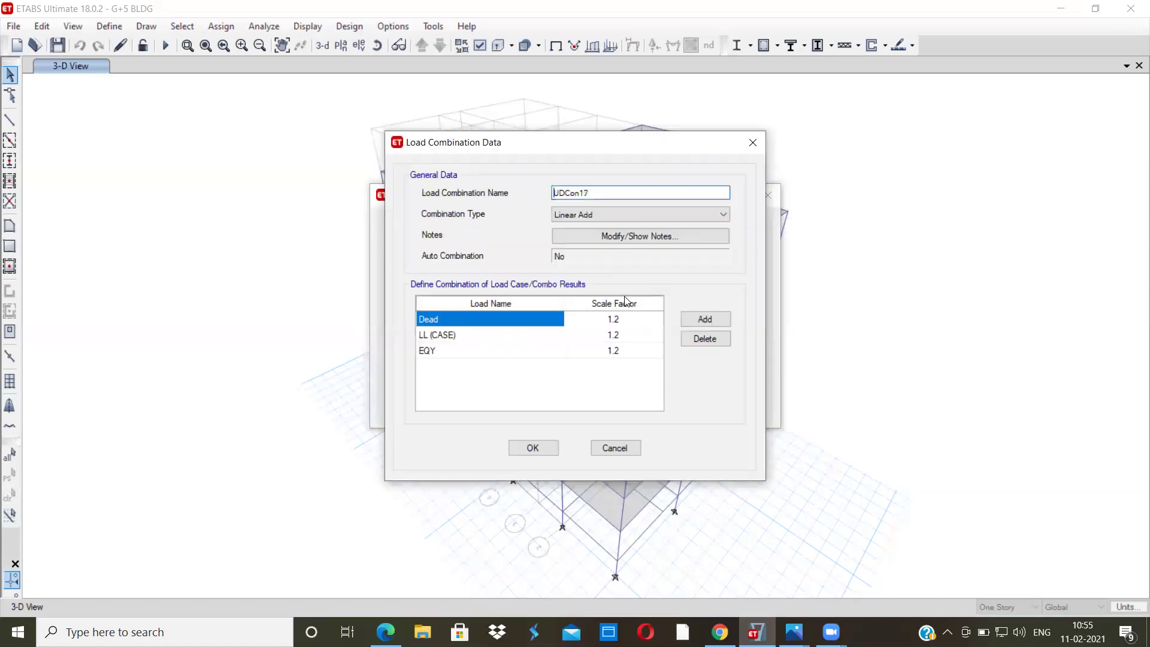
left_click(610, 322)
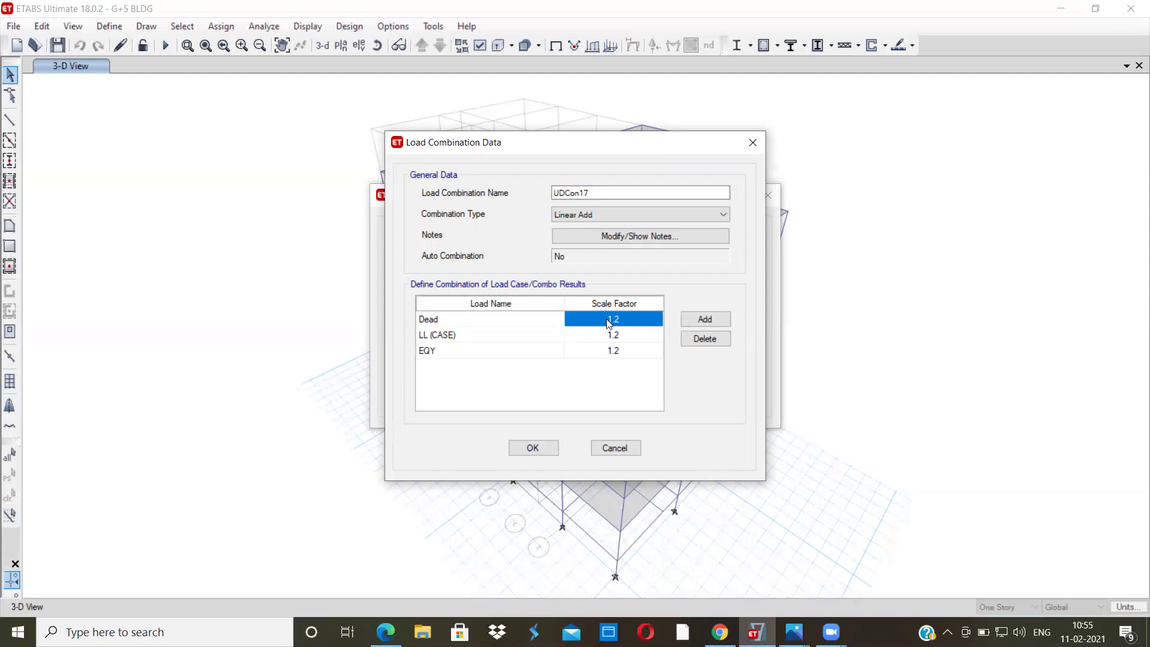
left_click(608, 323)
key("BackSpace")
key("BackSpace")
left_click(605, 336)
left_click(605, 335)
key("BackSpace")
key("BackSpace")
key("BackSpace")
type("0.8")
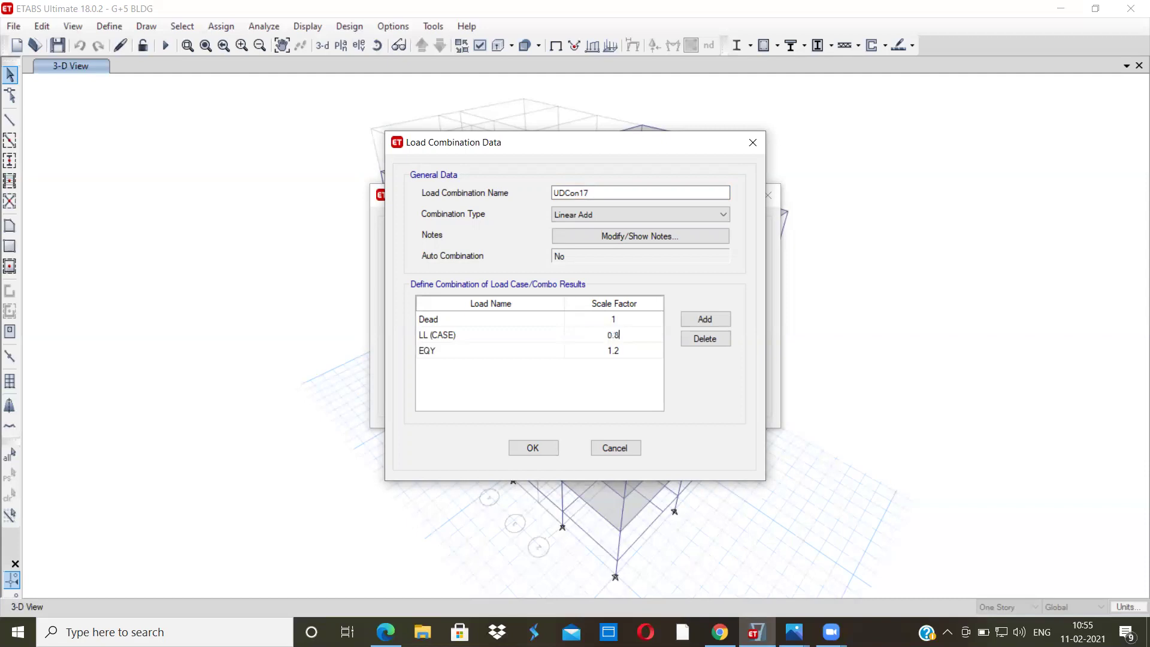
Set the EQY scale factor to 0.8 in combination UDCon17 and accept the combination.
left_click(610, 352)
left_click(610, 352)
key("BackSpace")
key("BackSpace")
key("BackSpace")
type("0.8")
left_click(530, 448)
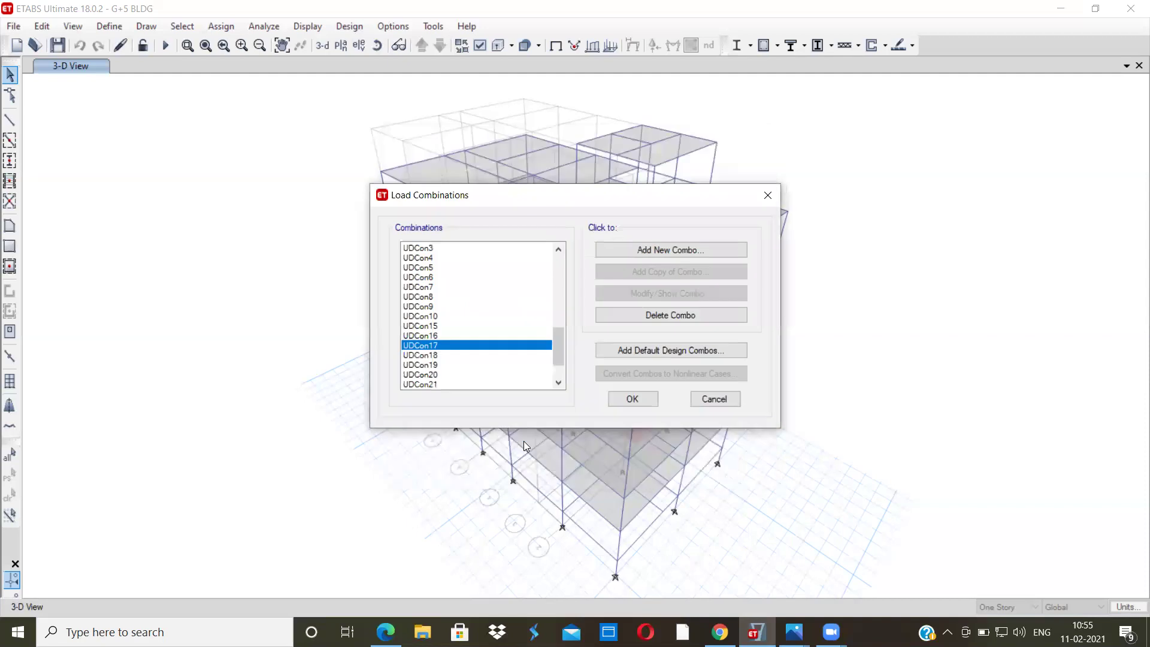
Set the scale factors in combination UDCon18 to Dead 1, LL (CASE) 0.8 and EQY -0.8, and accept it.
left_click(448, 356)
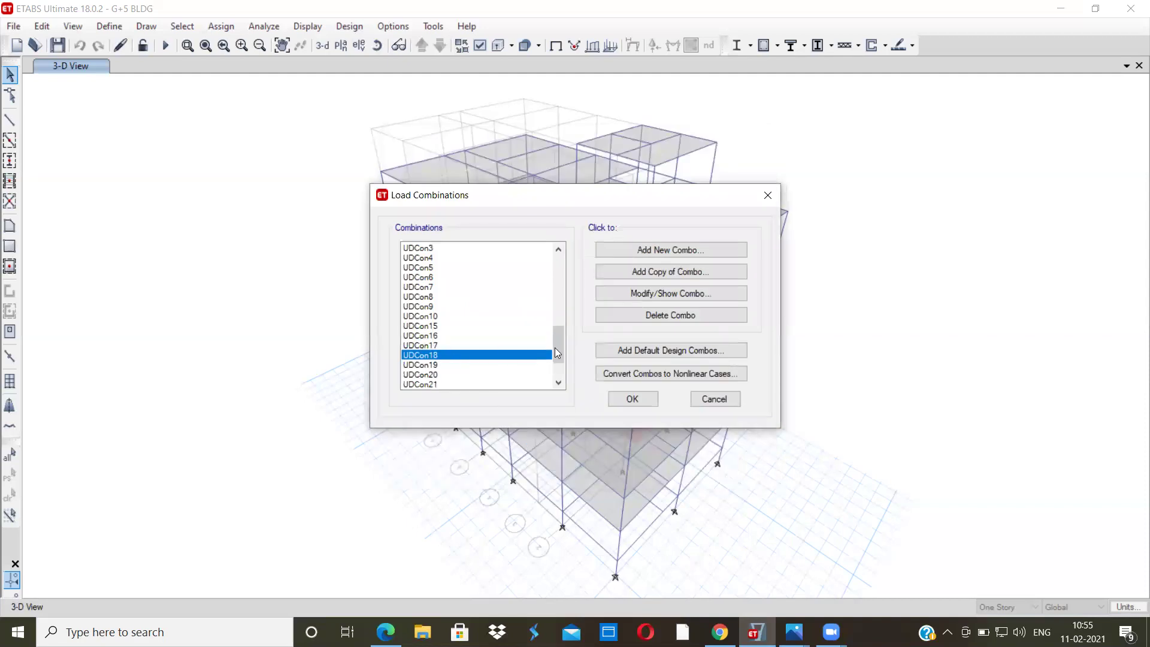
left_click(676, 293)
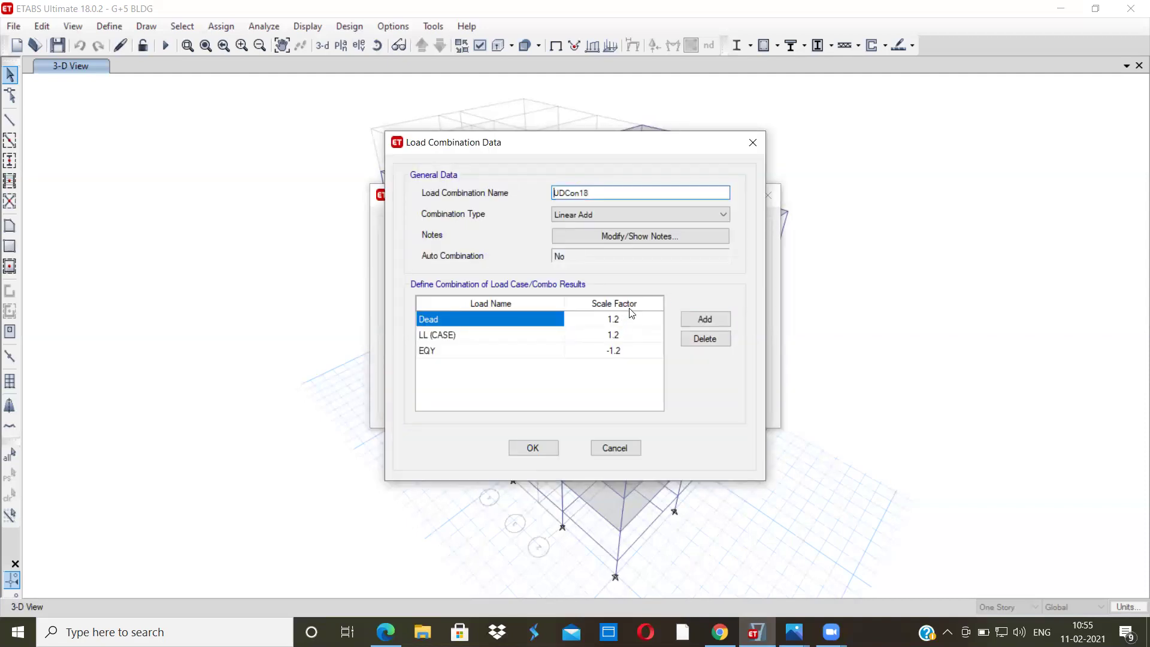
left_click(623, 318)
type("1")
left_click(627, 335)
type("0.8")
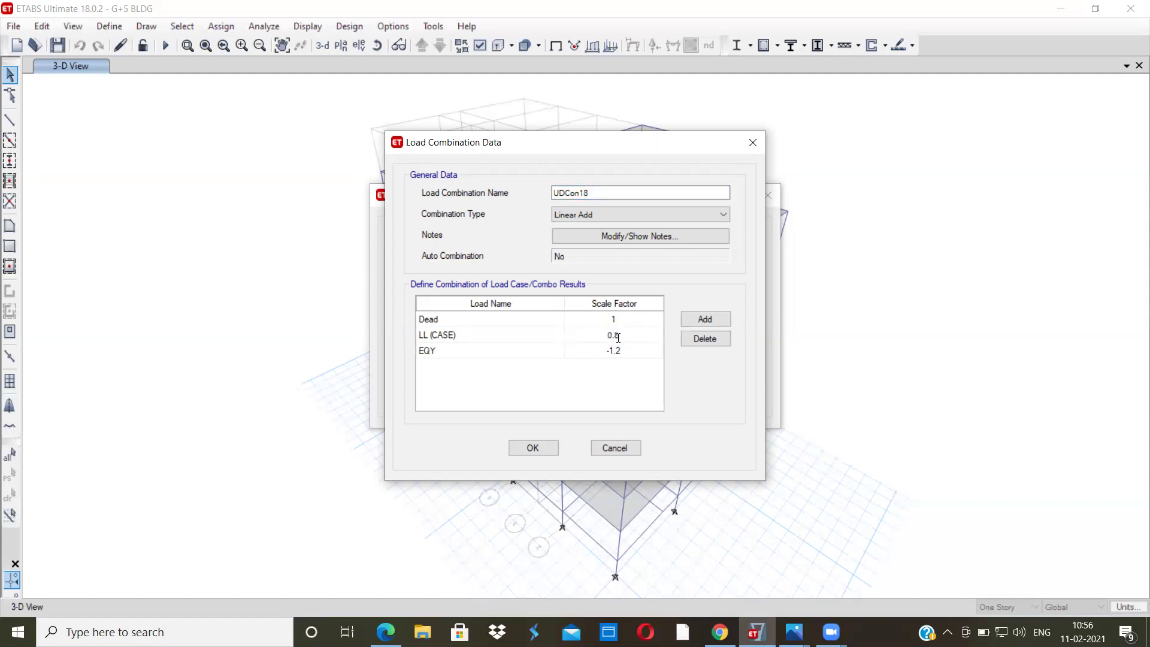
left_click(622, 347)
type("-0.8")
left_click(538, 447)
Set the Dead and EQX scale factors to 1 in combination UDCon19 and accept it.
left_click(453, 364)
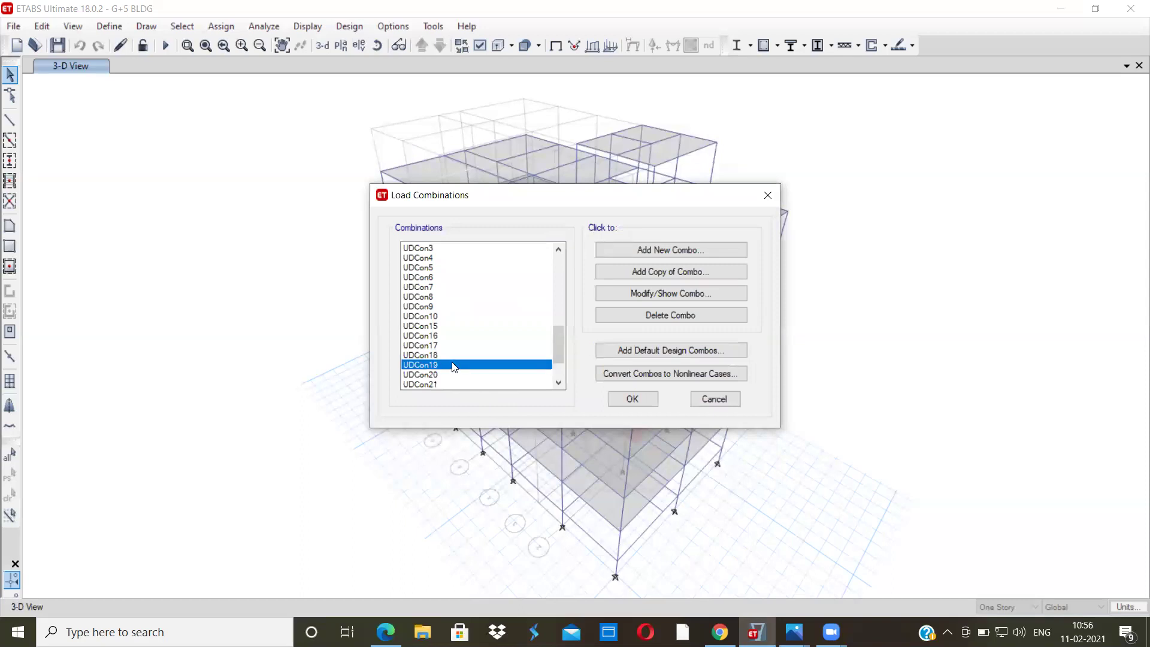
left_click(678, 294)
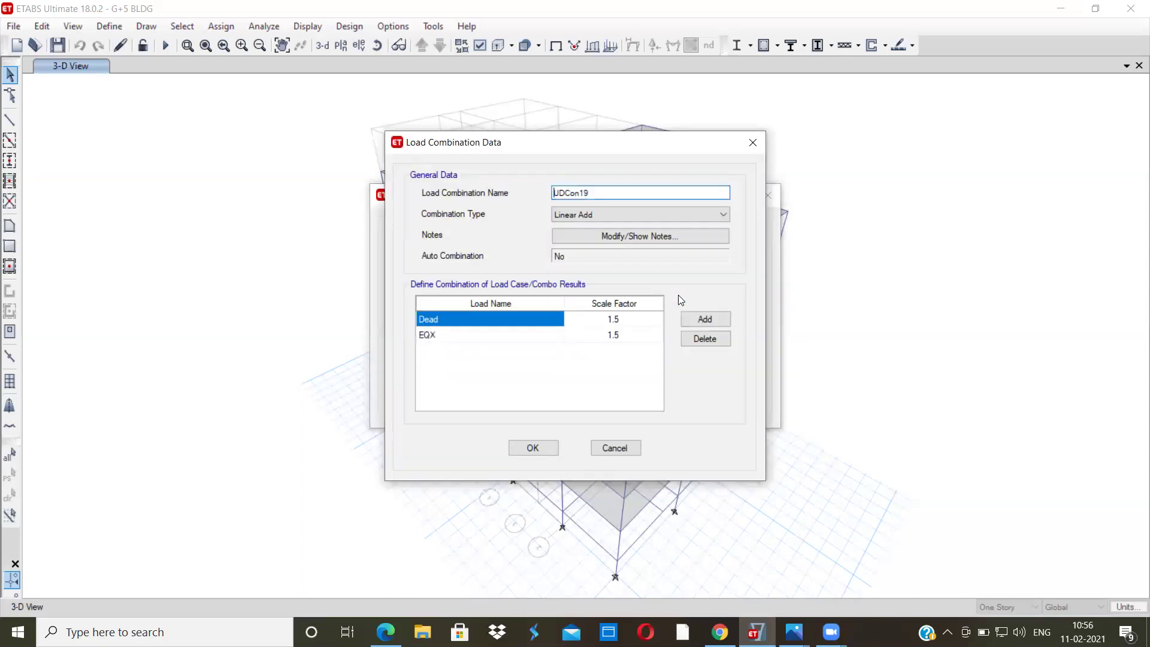
left_click(622, 322)
type("1")
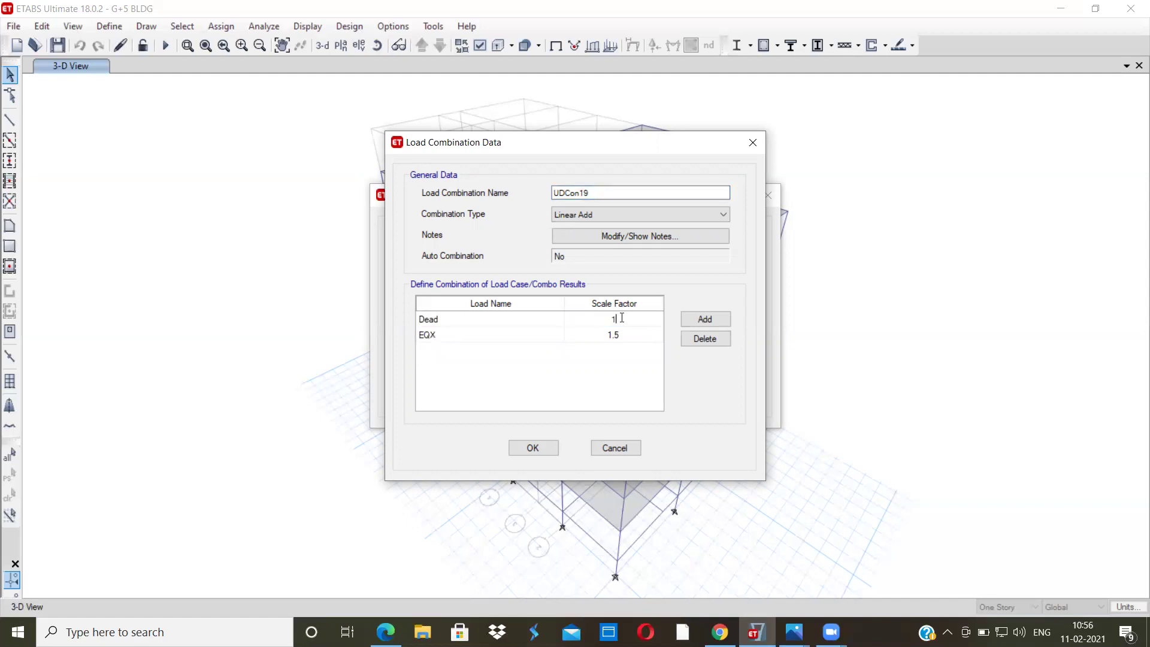
left_click(622, 330)
type("1")
left_click(525, 449)
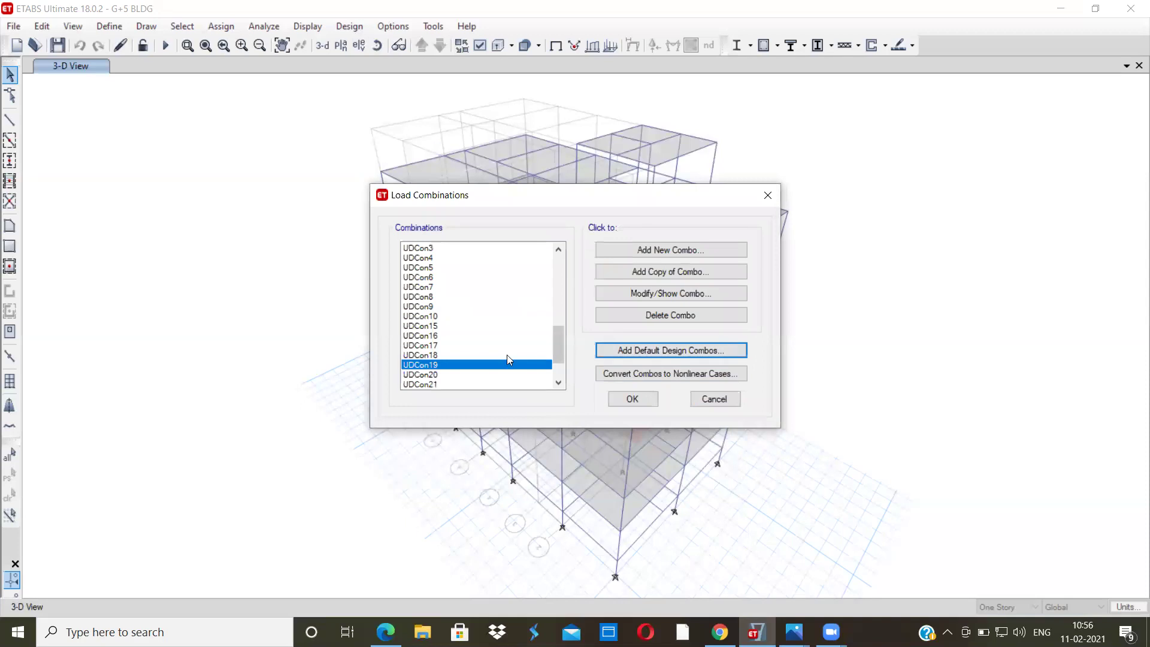
Set the scale factors in combination UDCon20 to Dead 1 and EQX -1, and accept it.
left_click(430, 374)
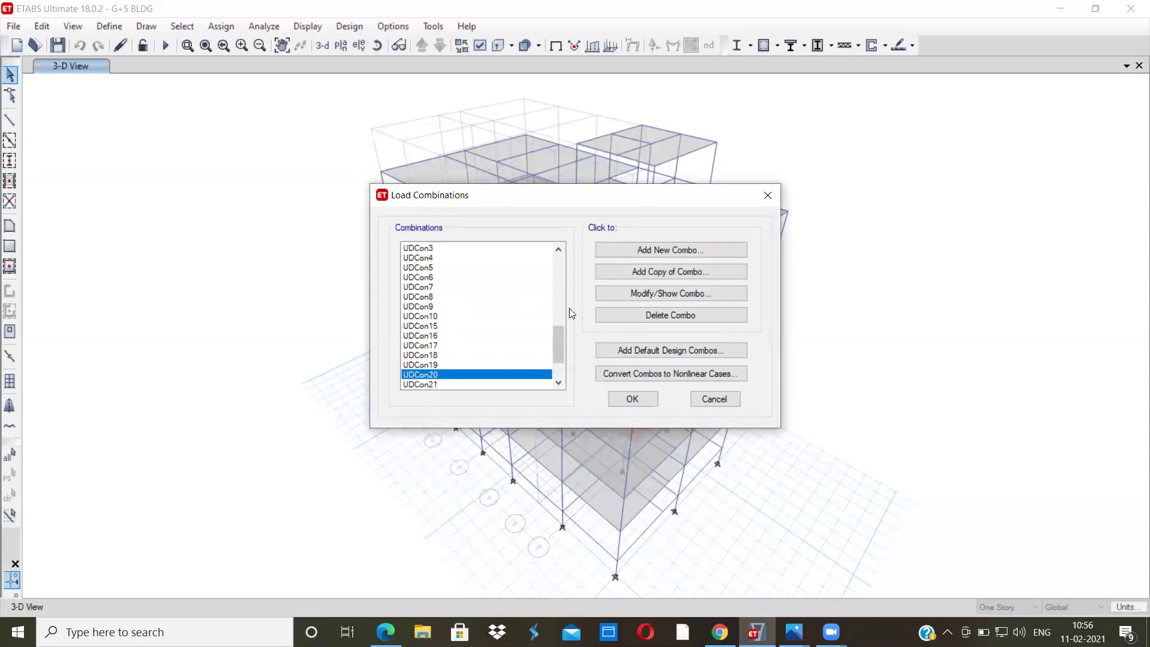
left_click(667, 291)
left_click(617, 318)
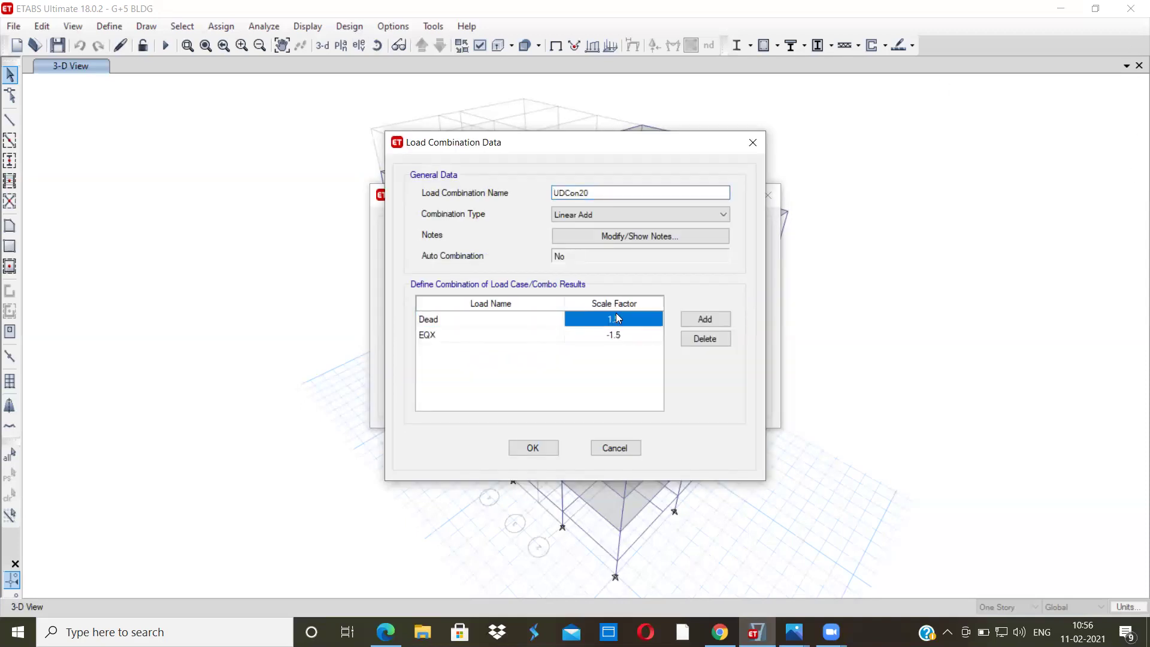
type("1")
left_click(607, 338)
type("-1")
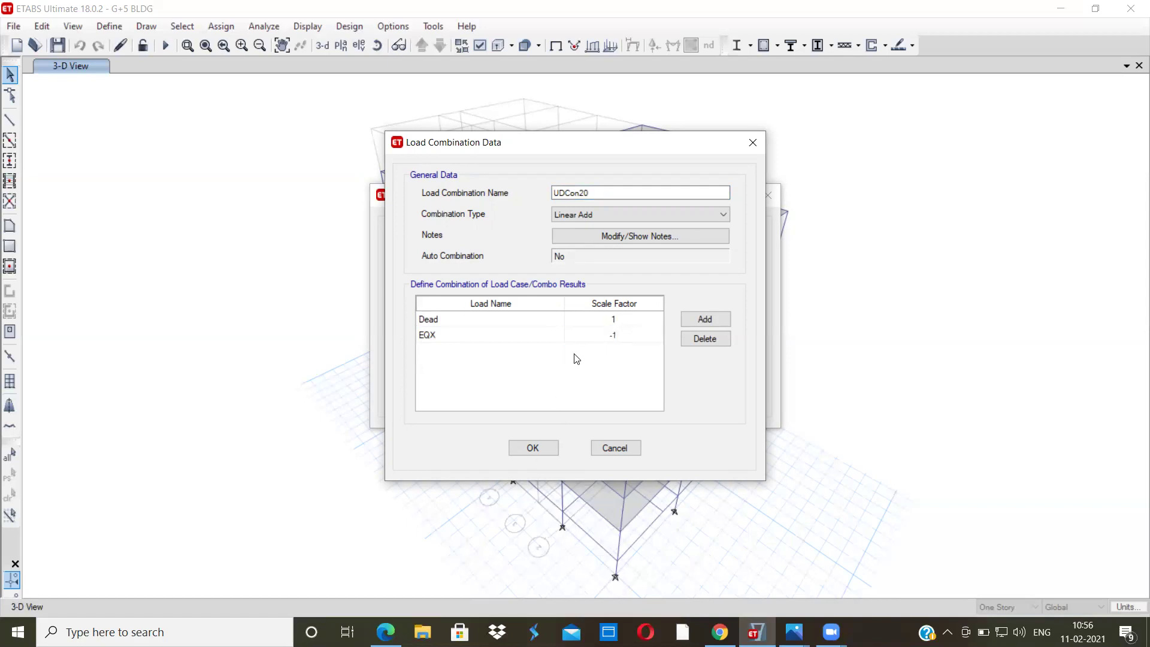
left_click(534, 448)
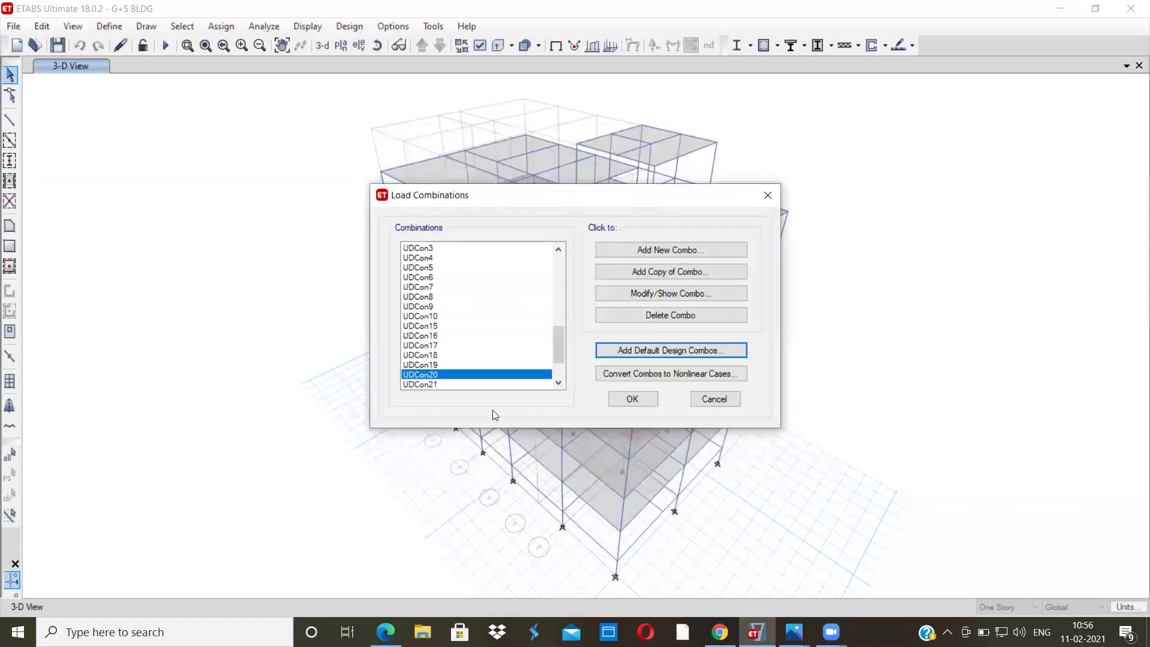
Set the Dead and EQY scale factors to 1 in combination UDCon21 and accept it.
left_click(434, 384)
left_click(675, 296)
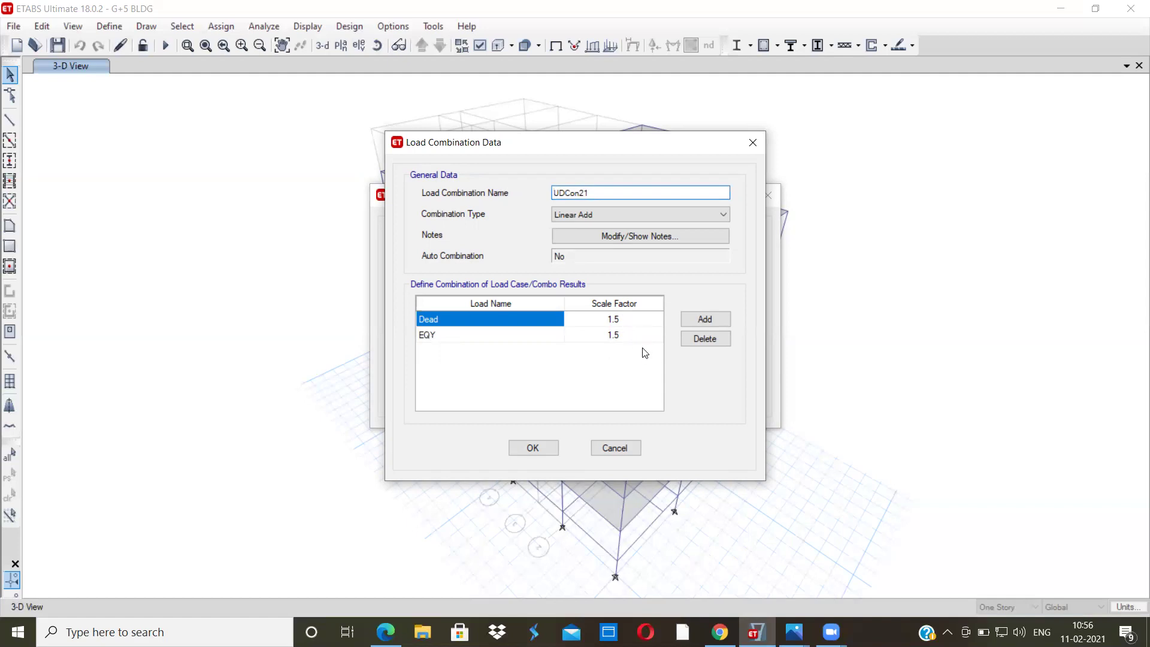
left_click(607, 321)
type("1")
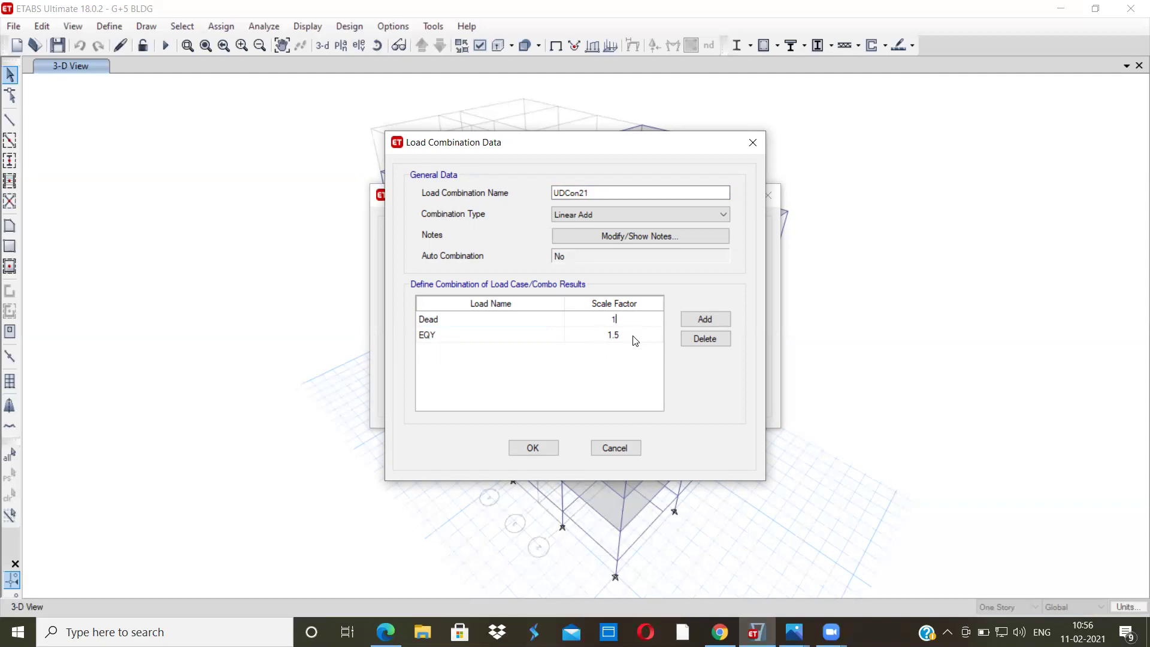
left_click(622, 334)
type("1")
left_click(532, 448)
Set the scale factors in combination UDCon22 to Dead 1 and EQY -1, and accept it.
scroll(483, 394, "down", 2)
left_click(453, 357)
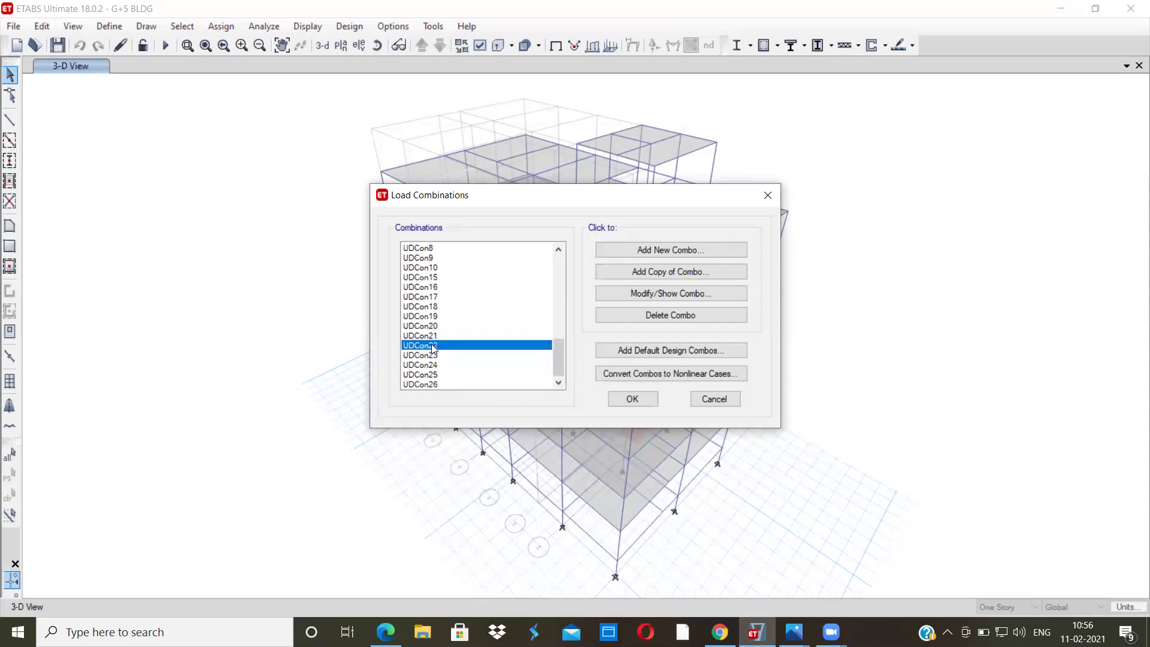
left_click(671, 293)
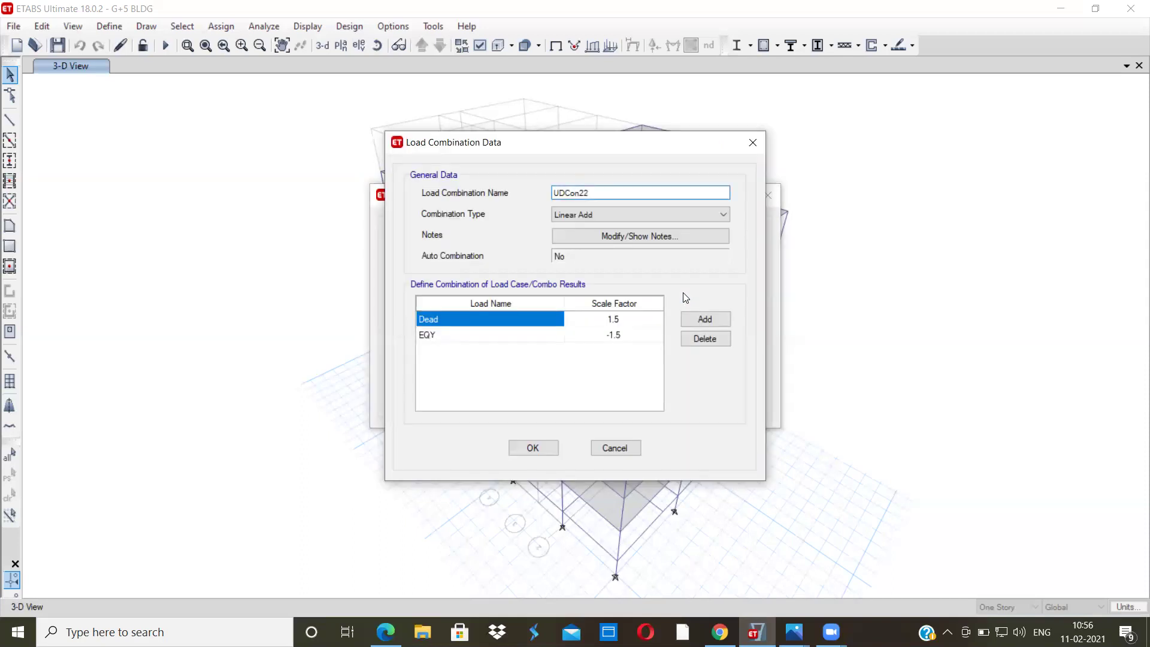
left_click(610, 320)
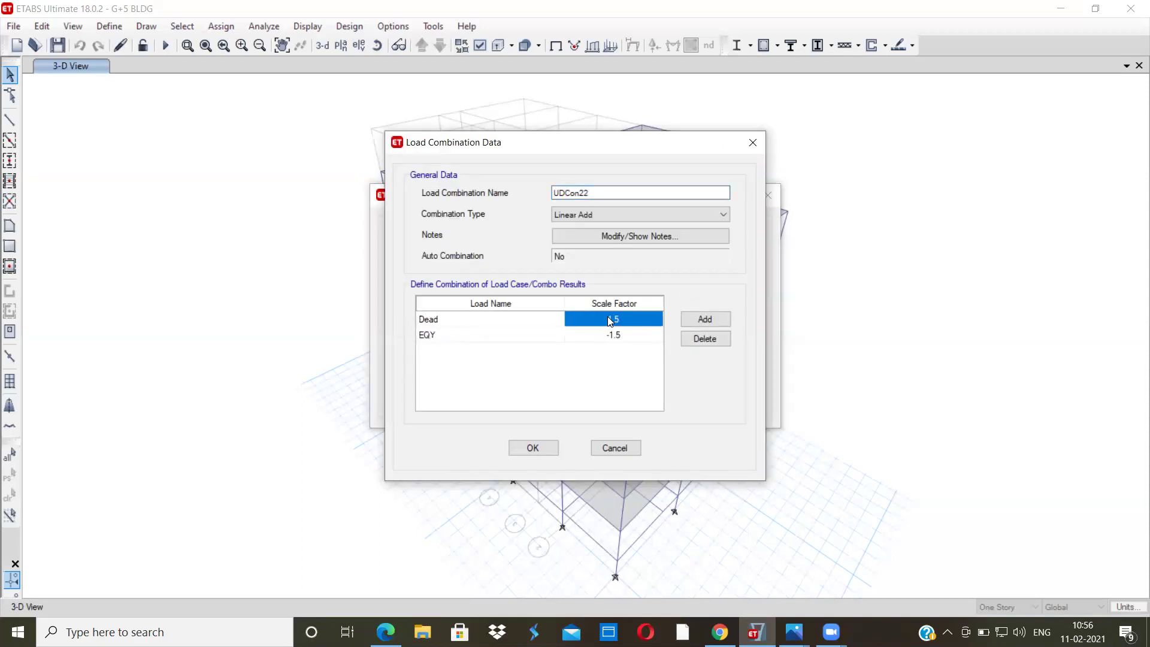
type("1")
left_click(600, 339)
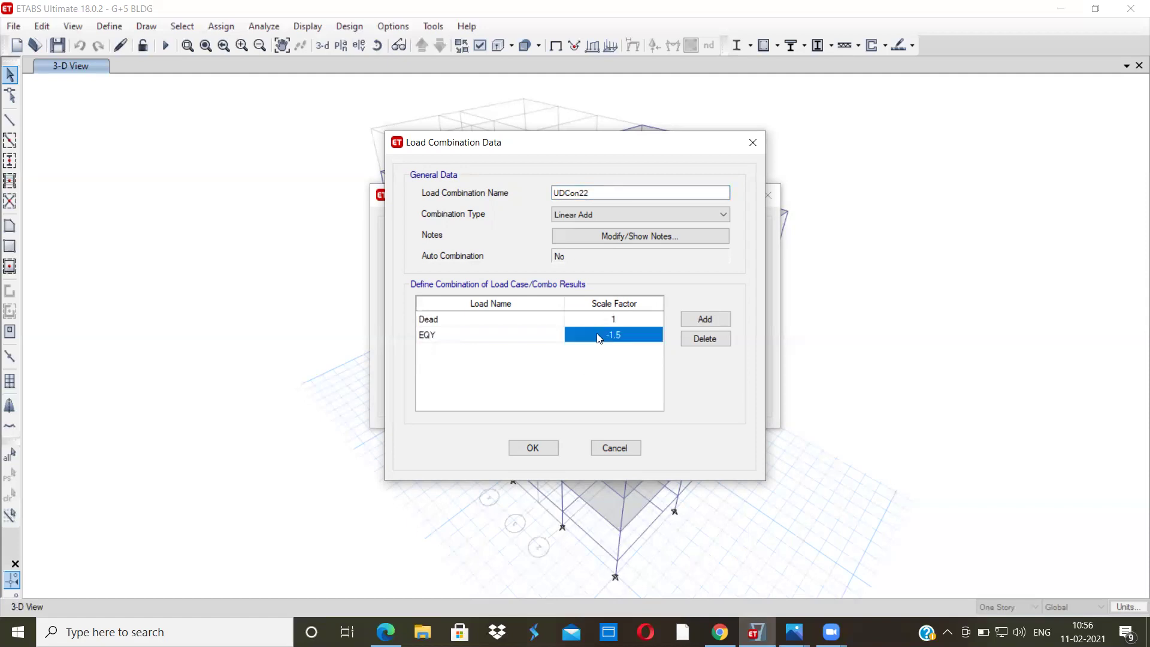
type("-1")
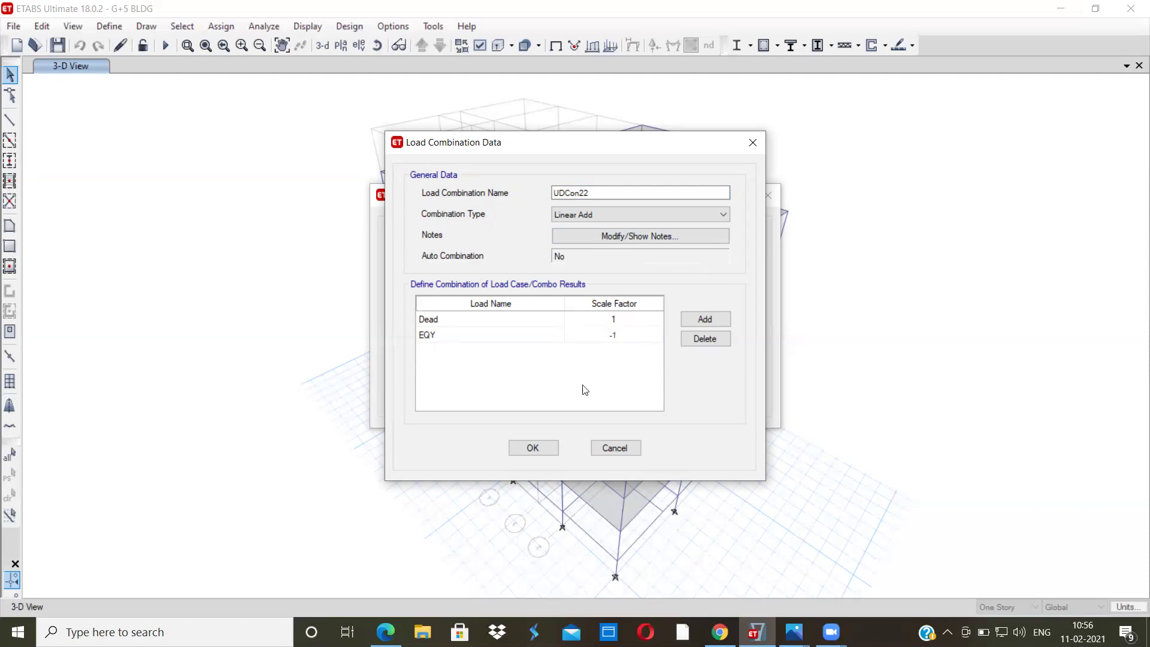
left_click(527, 448)
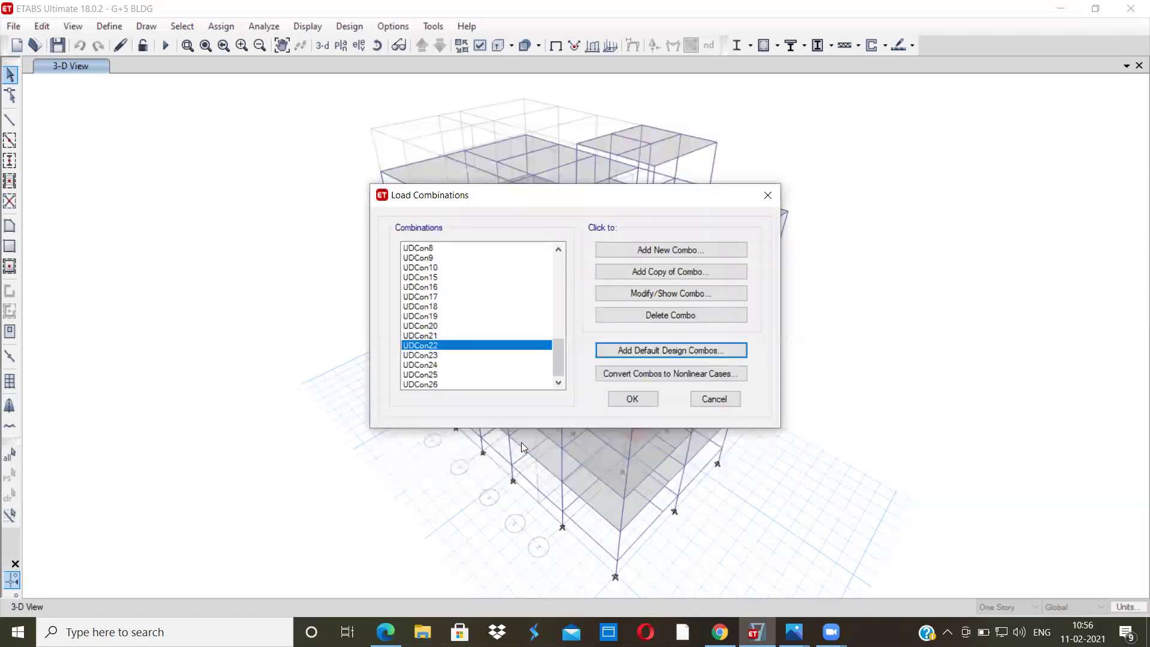
Delete the load combinations UDCon23 through UDCon26.
left_click(439, 356)
left_click(441, 385, "shift")
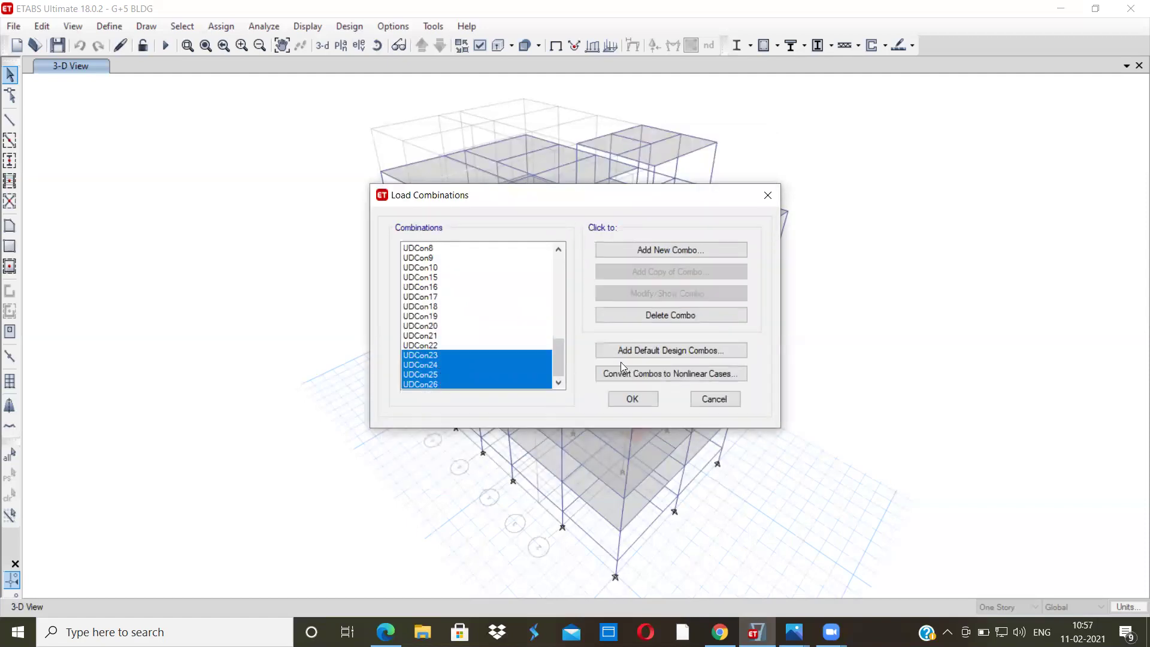
left_click(655, 318)
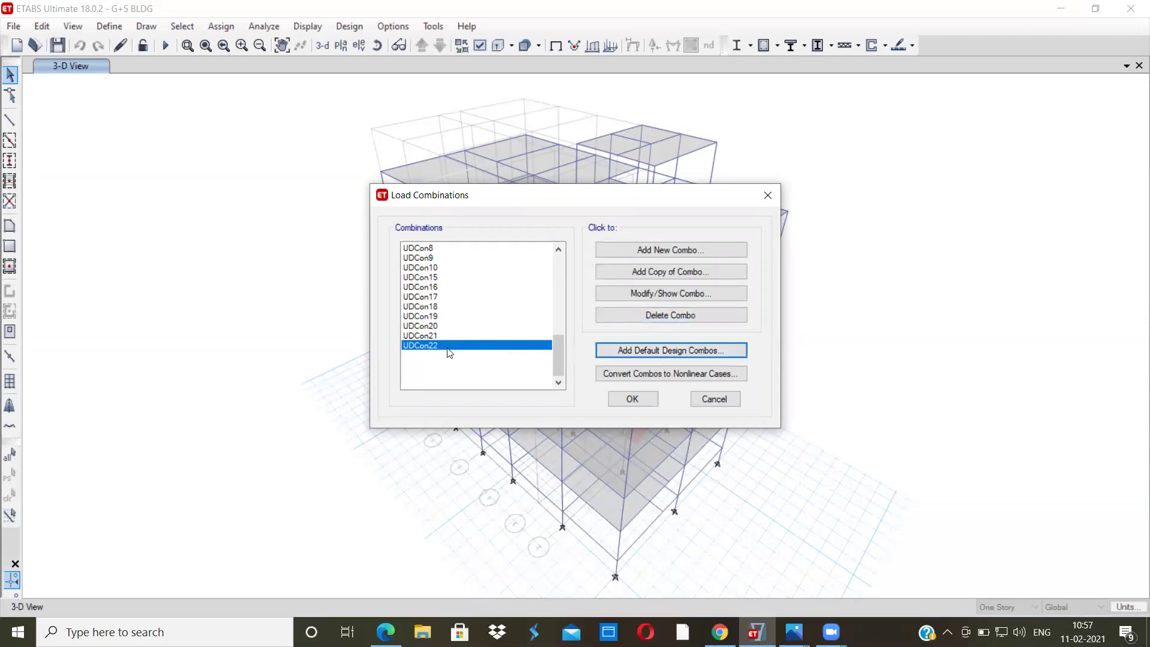
Check the scale factors of combination UDCon22 and review the list of remaining combinations.
left_click(634, 294)
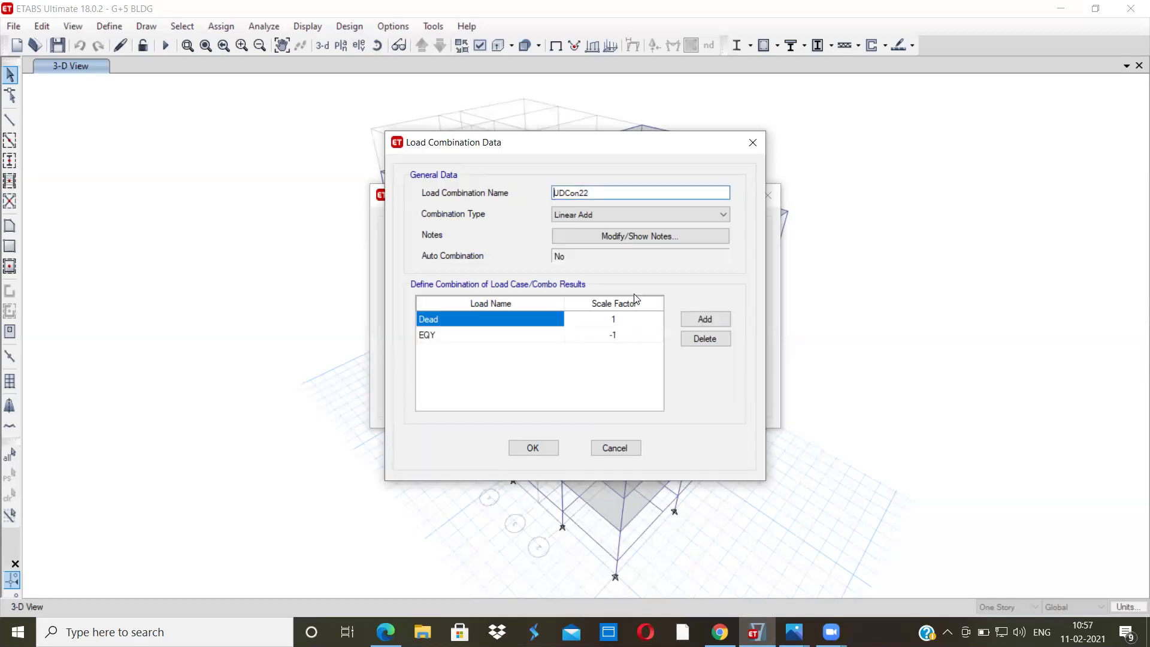
left_click(548, 446)
scroll(490, 358, "up", 3)
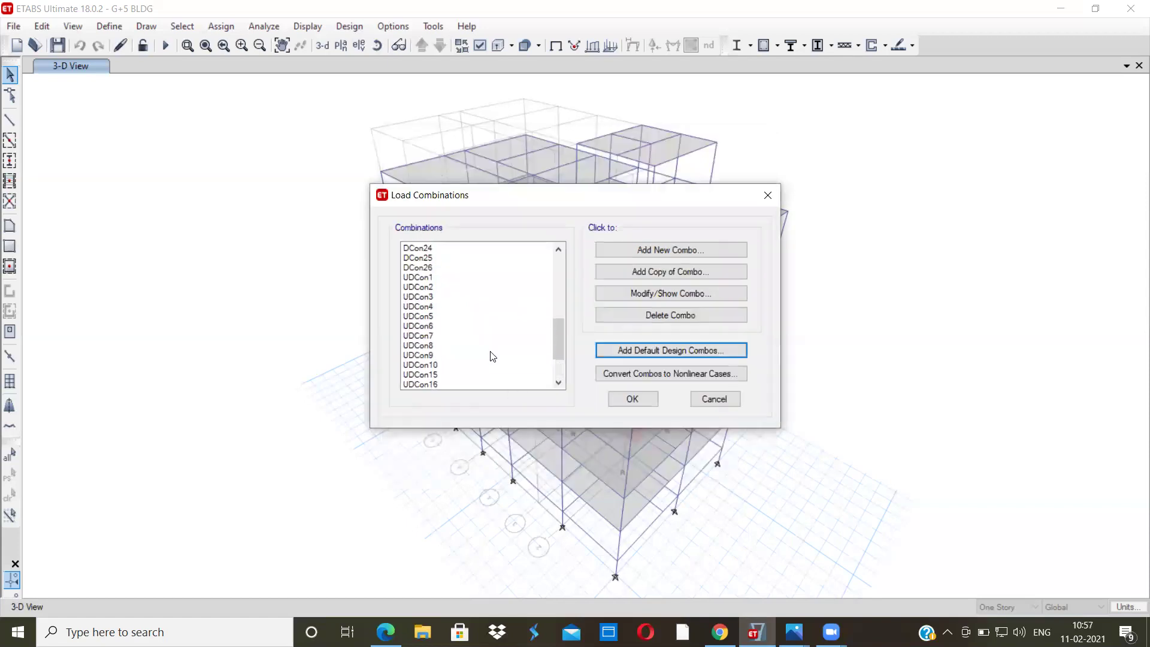
scroll(440, 281, "up", 2)
scroll(441, 281, "up", 2)
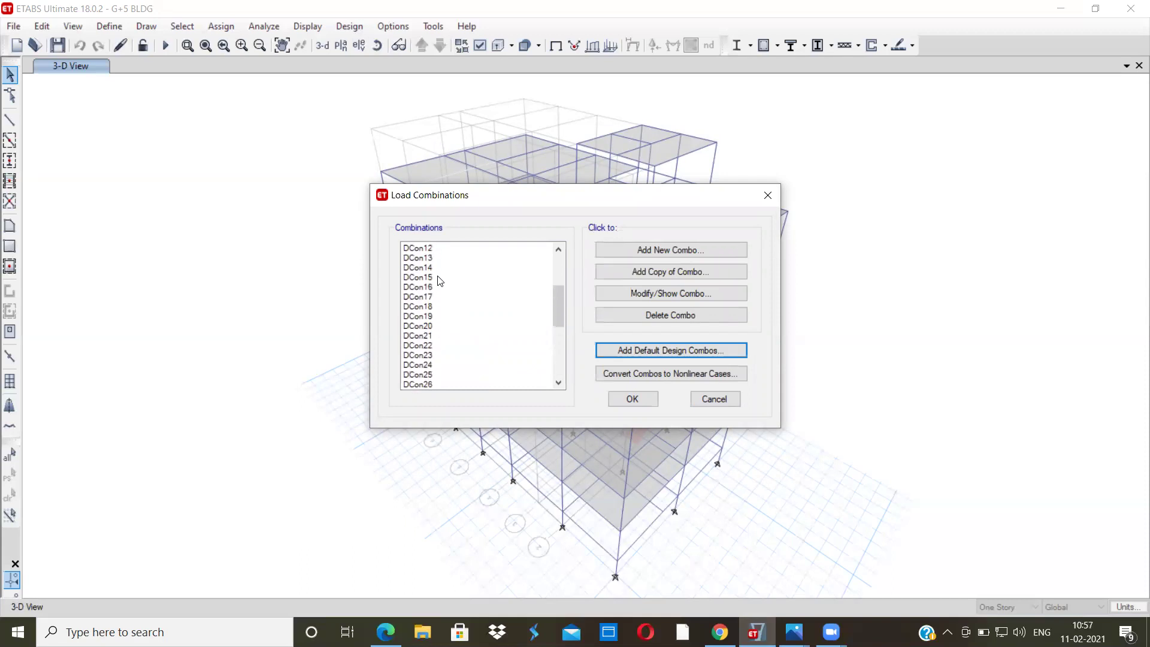
Accept the defined load combinations and save the model.
left_click(636, 399)
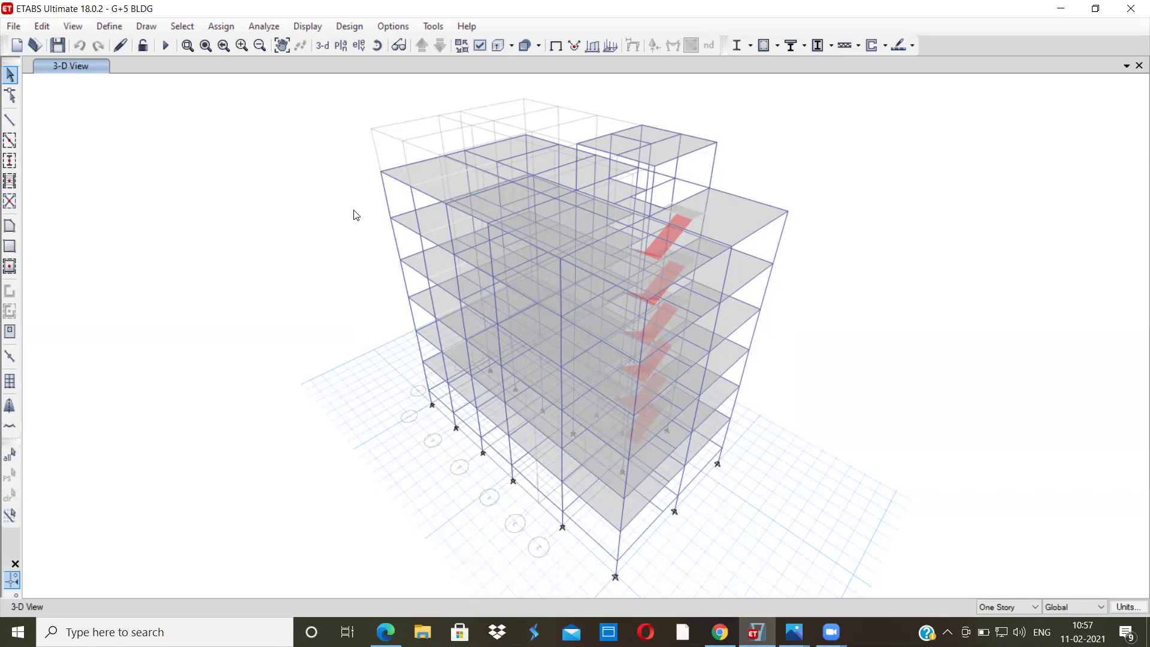
left_click(59, 46)
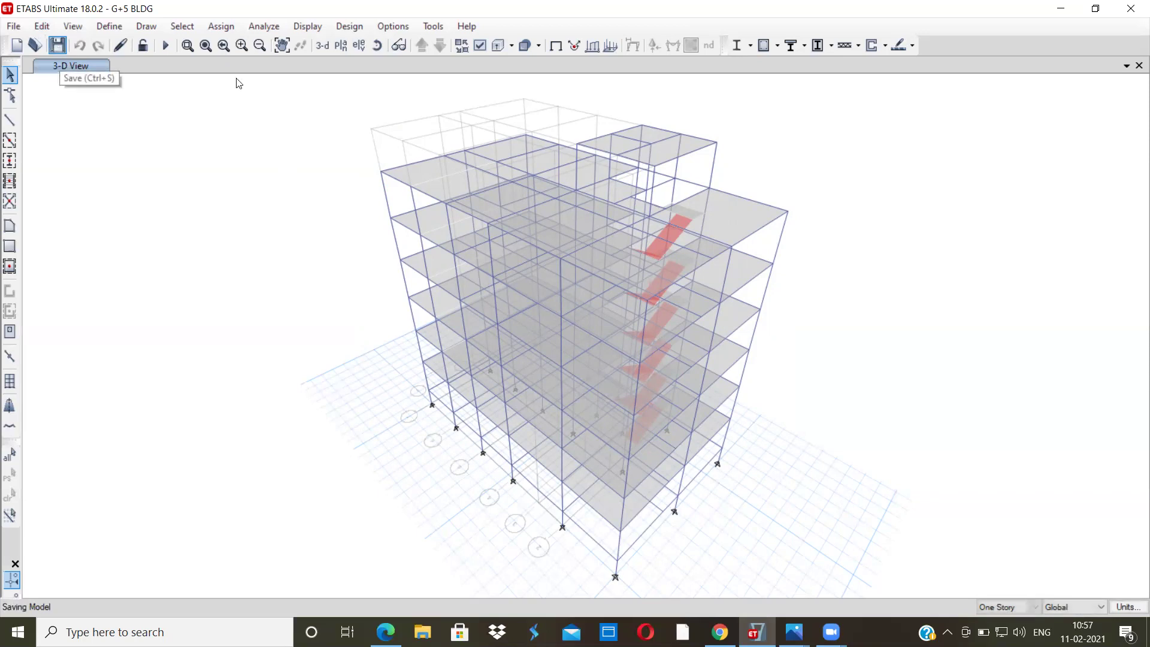